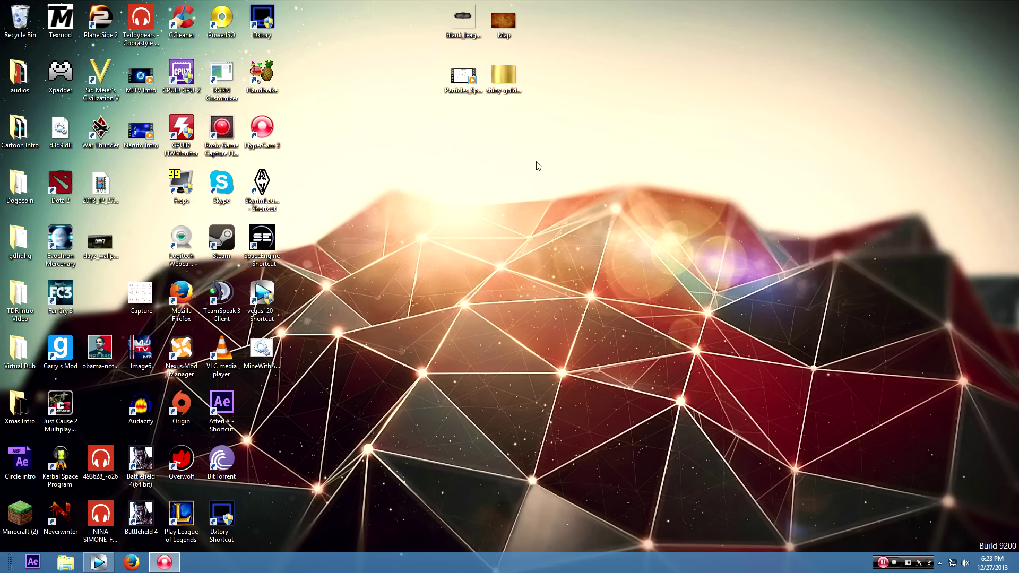
Preview the blank League of Legends logo, the Map image and the shiny gold background from the desktop.
{"action": "left_click_drag", "start_coordinate": [644, 129], "coordinate": [454, 18]}
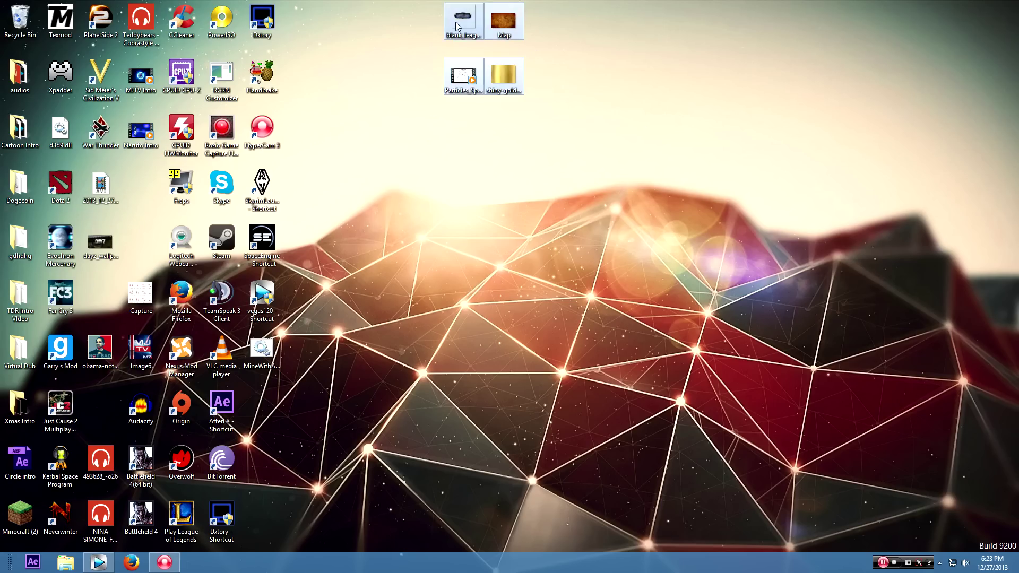
{"action": "double_click", "coordinate": [455, 21]}
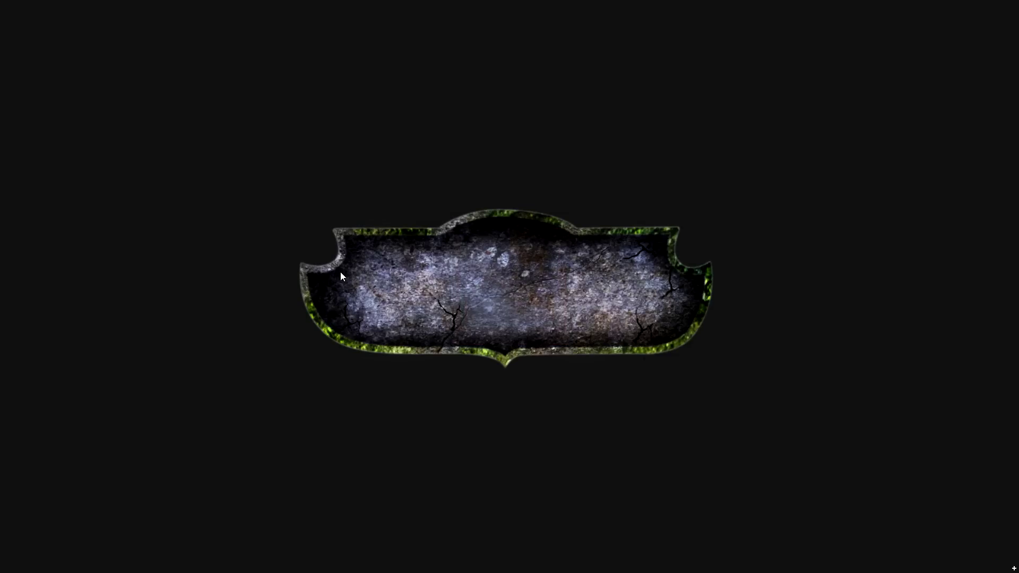
{"action": "left_click", "coordinate": [10, 8]}
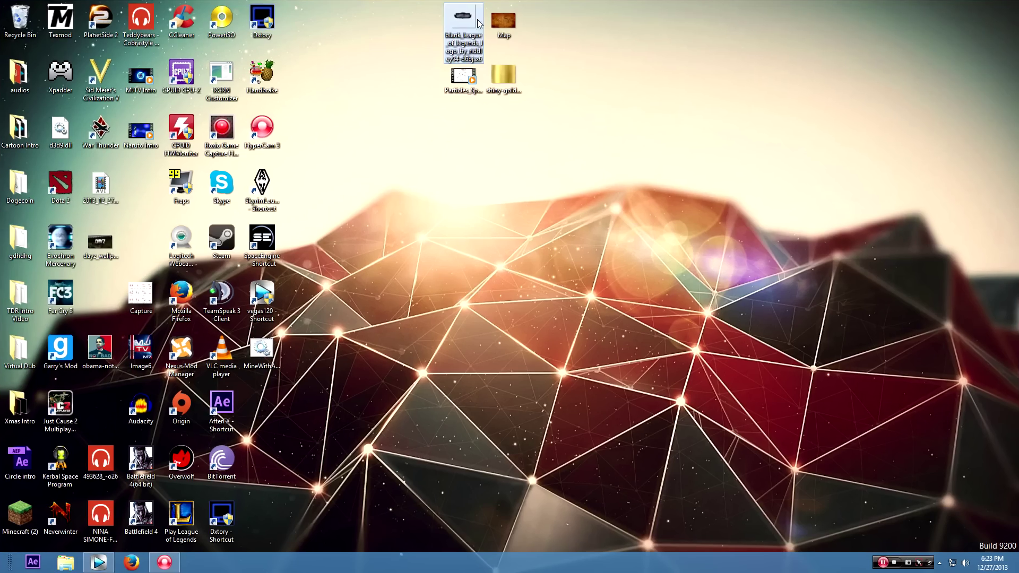
{"action": "double_click", "coordinate": [504, 20]}
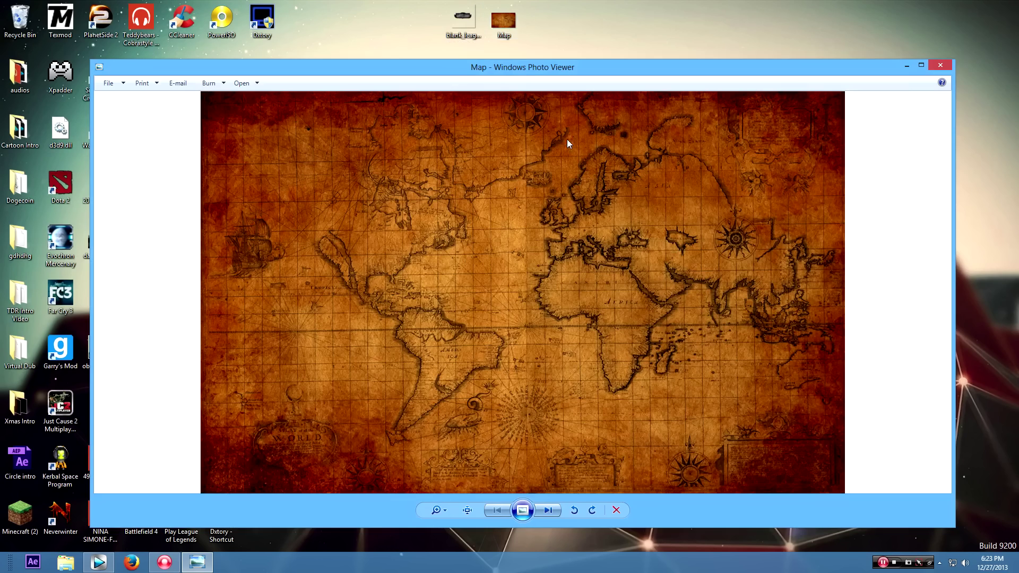
{"action": "left_click", "coordinate": [940, 65]}
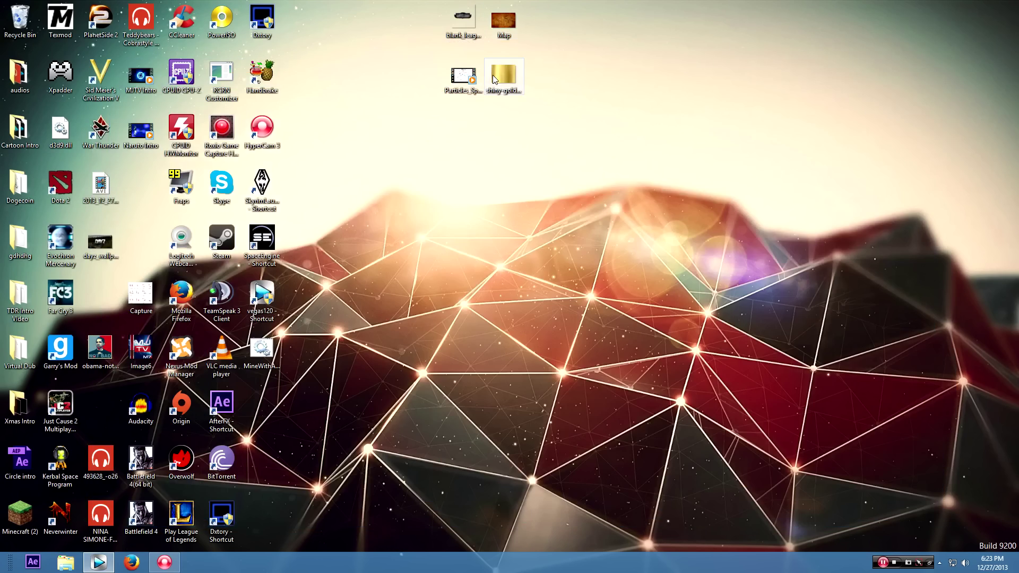
{"action": "double_click", "coordinate": [499, 77]}
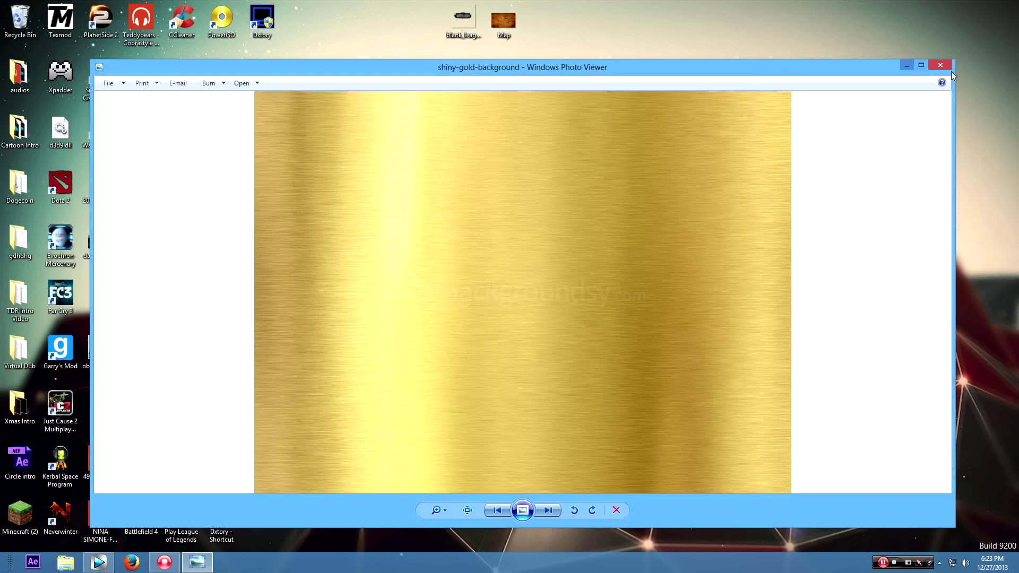
{"action": "left_click", "coordinate": [944, 68]}
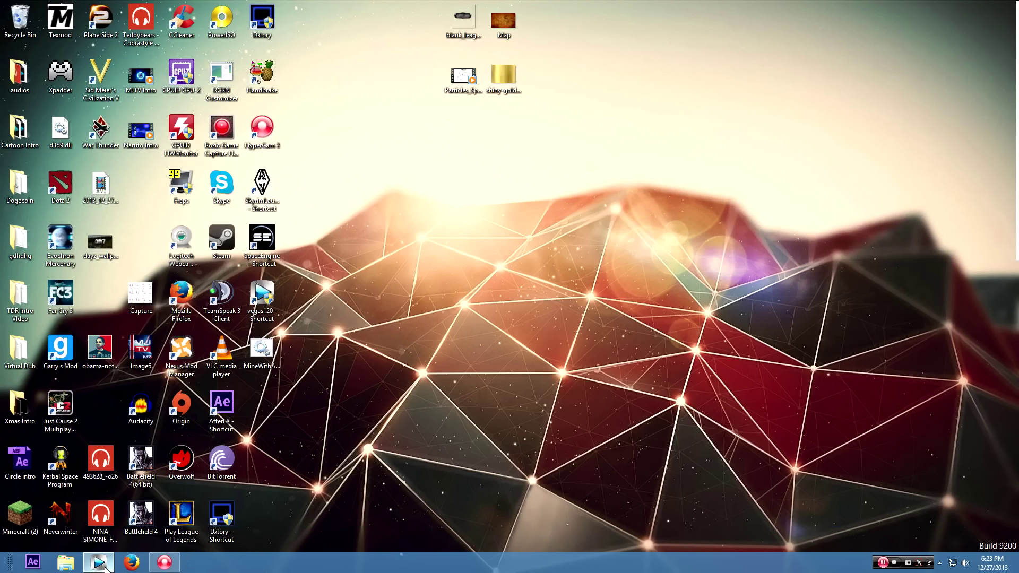
Switch to Vegas Pro and insert a video track in the empty project.
{"action": "left_click", "coordinate": [98, 562]}
{"action": "double_click", "coordinate": [581, 72]}
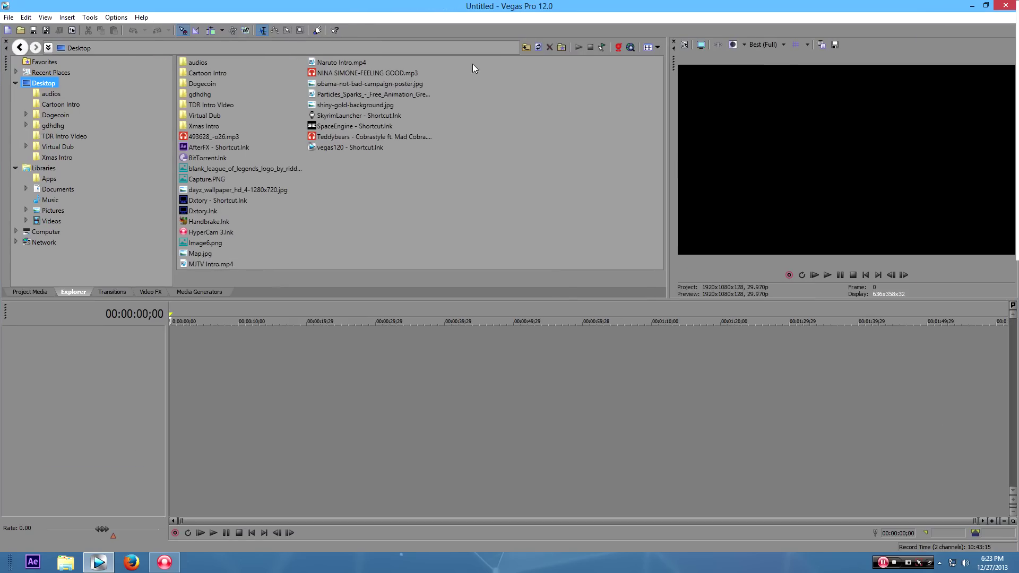
{"action": "right_click", "coordinate": [264, 368]}
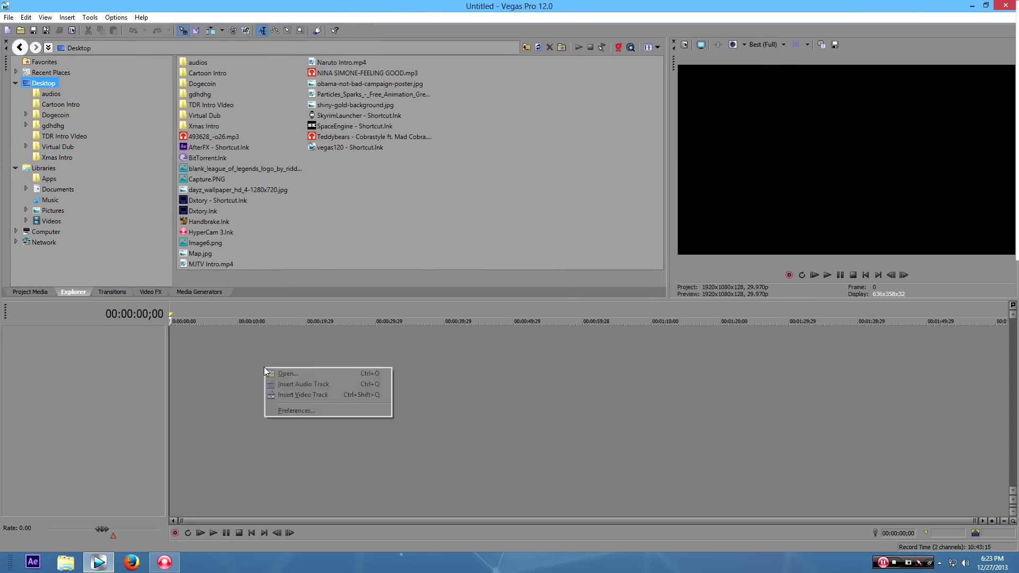
{"action": "left_click", "coordinate": [297, 396]}
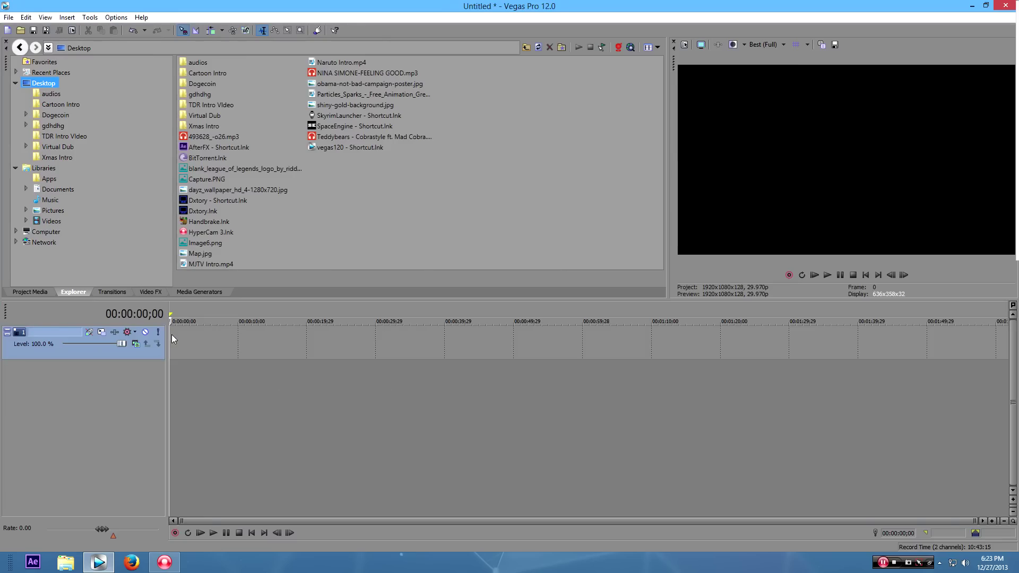
Insert text media at the start of the video track with the text "Mrjubble".
{"action": "right_click", "coordinate": [180, 336]}
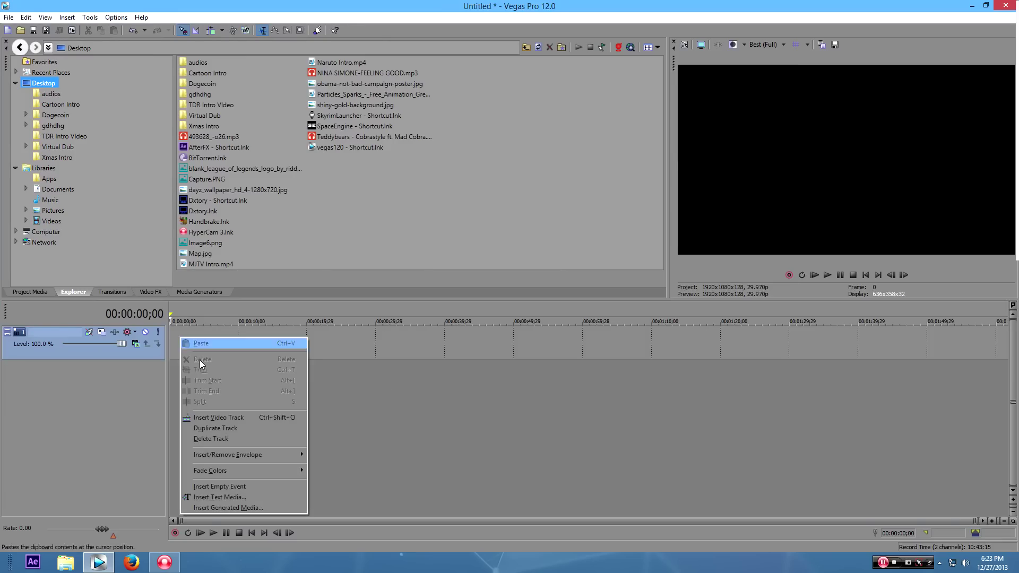
{"action": "left_click", "coordinate": [225, 498]}
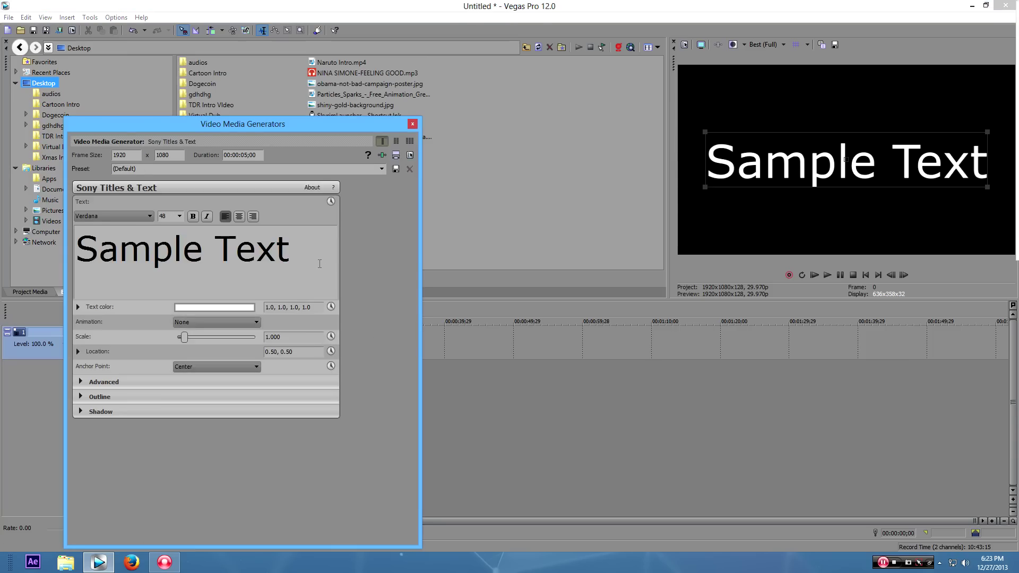
{"action": "key", "text": "ctrl+a"}
{"action": "type", "text": "M"}
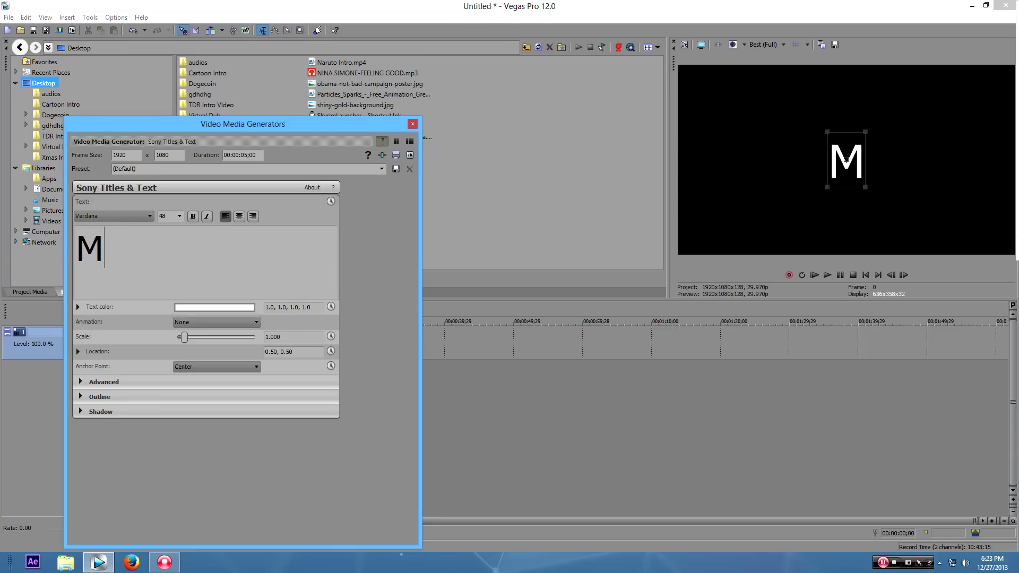
{"action": "type", "text": "rjubble"}
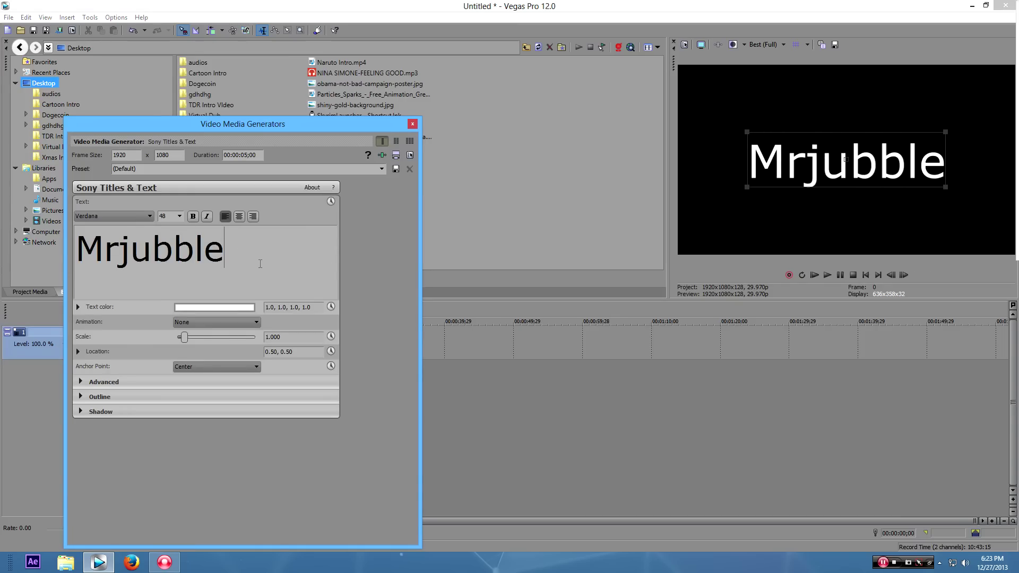
Set the font of the whole title text to Midnight Moon and close the media generator.
{"action": "key", "text": "ctrl+a"}
{"action": "left_click", "coordinate": [94, 218]}
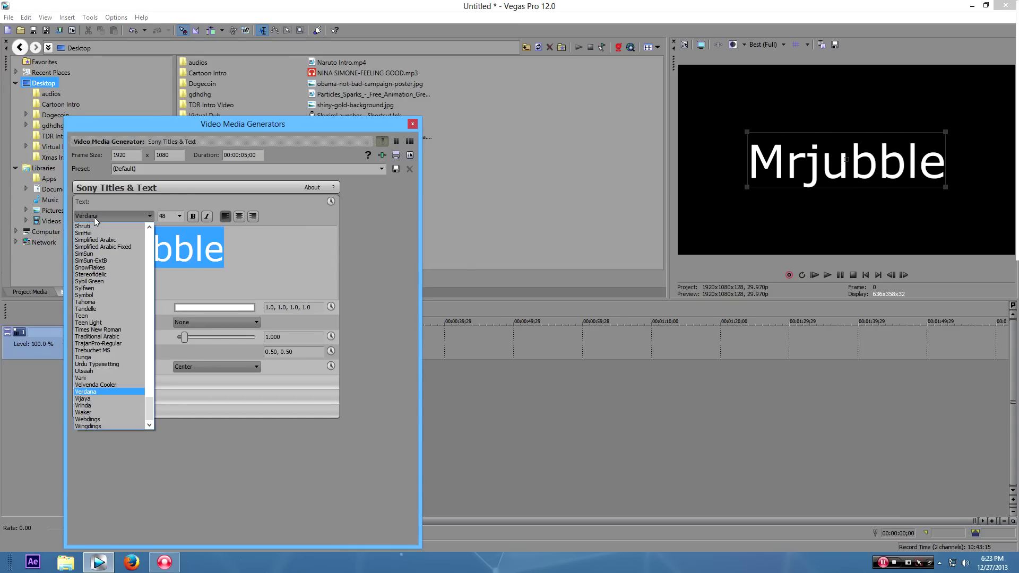
{"action": "left_click_drag", "start_coordinate": [146, 413], "coordinate": [152, 368]}
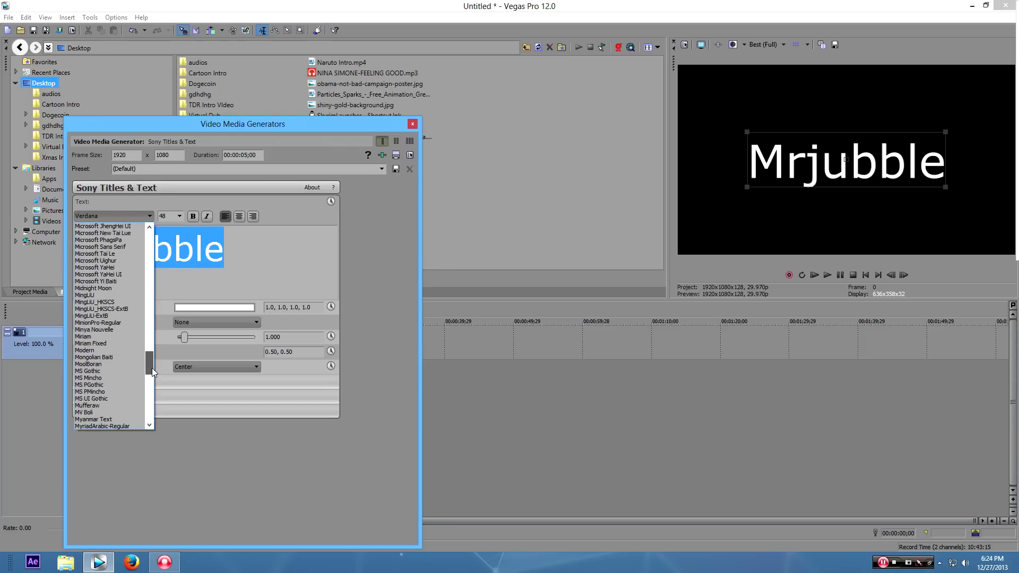
{"action": "left_click_drag", "start_coordinate": [152, 368], "coordinate": [152, 355]}
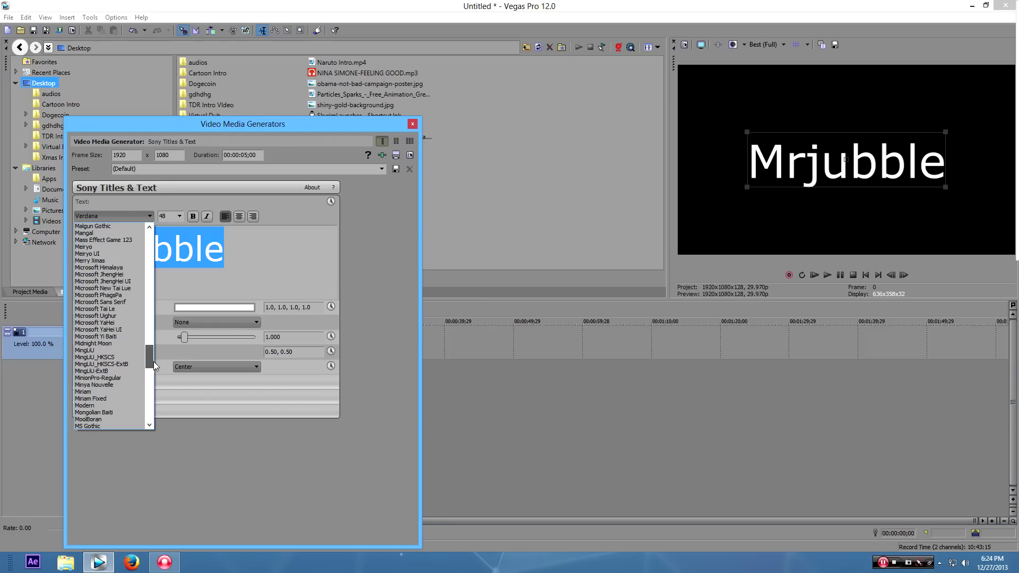
{"action": "left_click", "coordinate": [103, 343]}
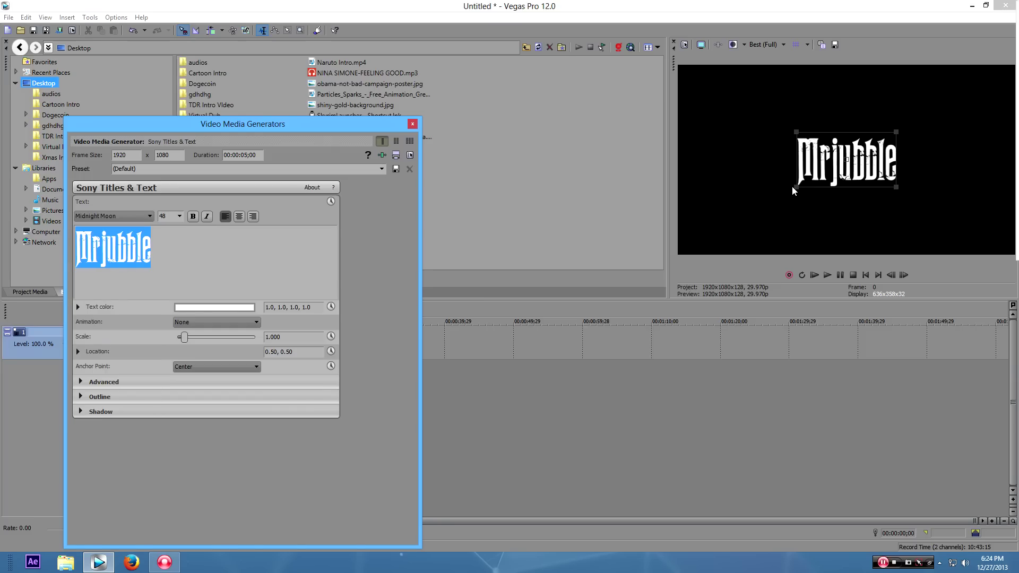
{"action": "left_click", "coordinate": [788, 189]}
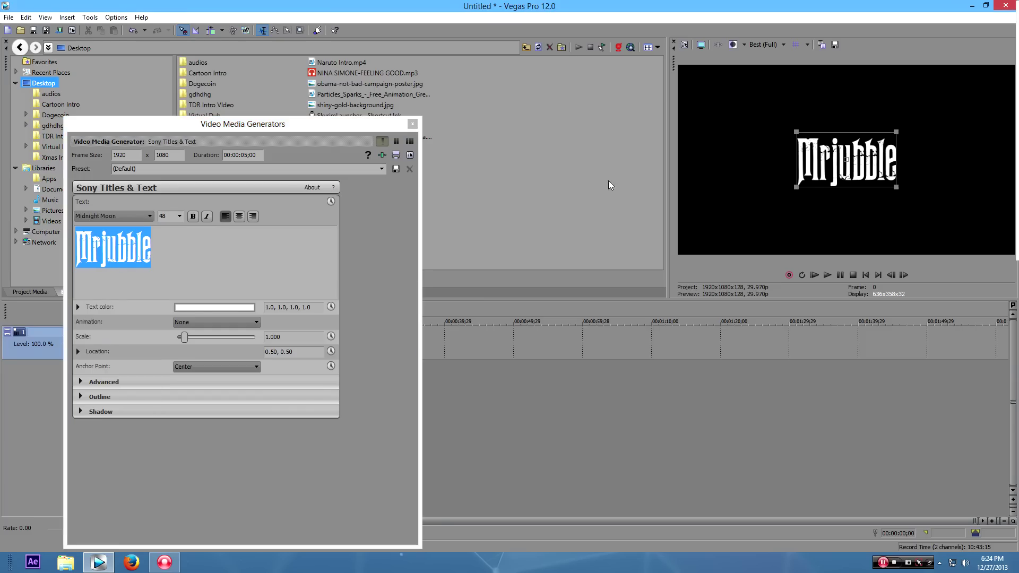
{"action": "left_click", "coordinate": [414, 123]}
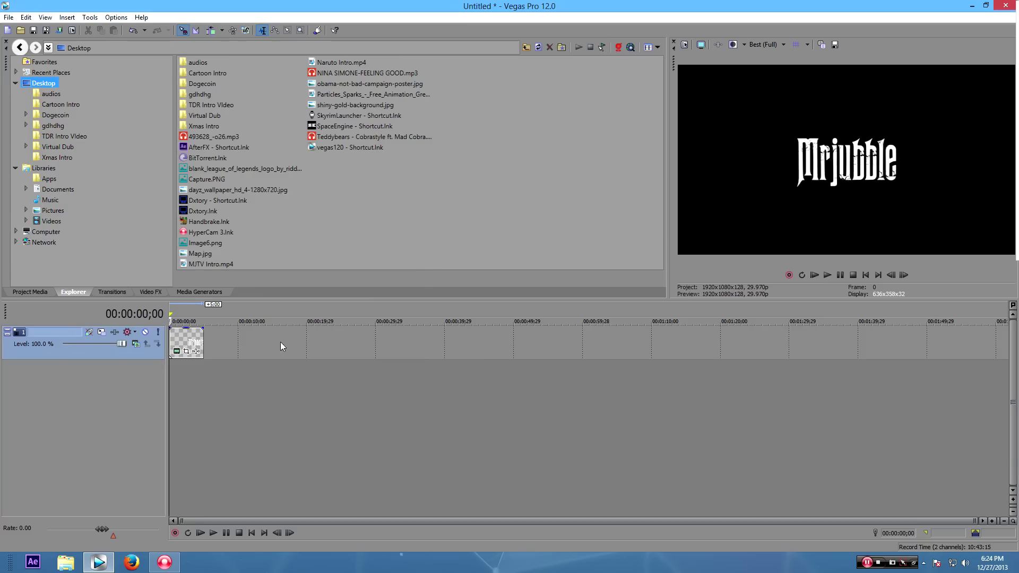
Turn off Maintain aspect ratio and select Disable resample in the title event's properties.
{"action": "left_click", "coordinate": [188, 349]}
{"action": "right_click", "coordinate": [188, 349]}
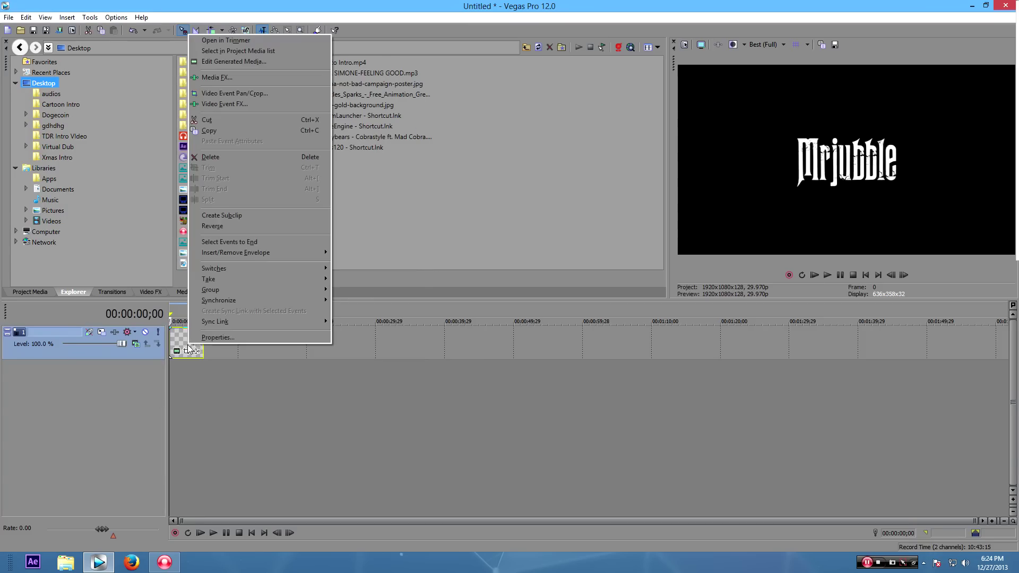
{"action": "left_click", "coordinate": [204, 338]}
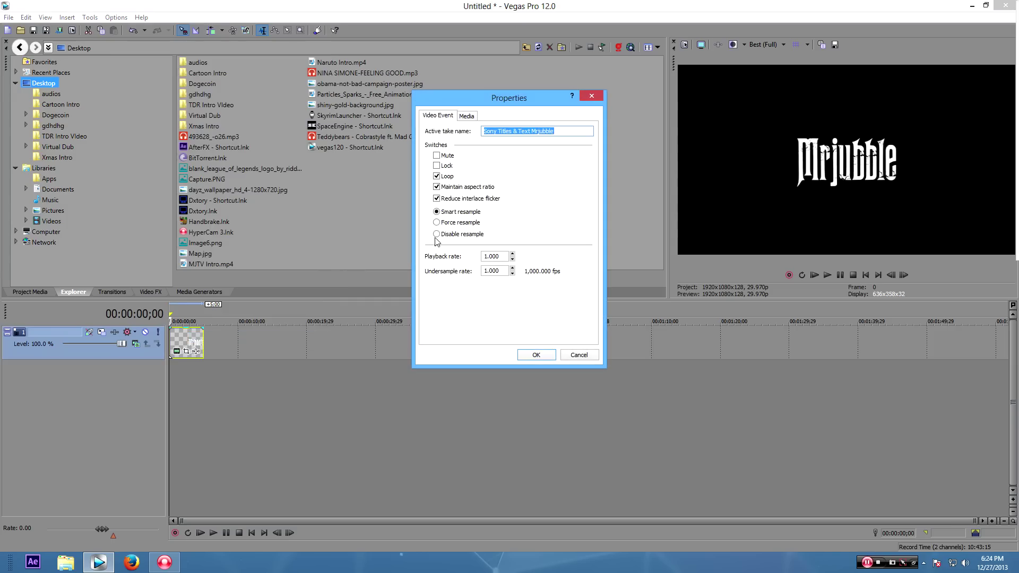
{"action": "left_click", "coordinate": [437, 187]}
{"action": "left_click", "coordinate": [437, 187]}
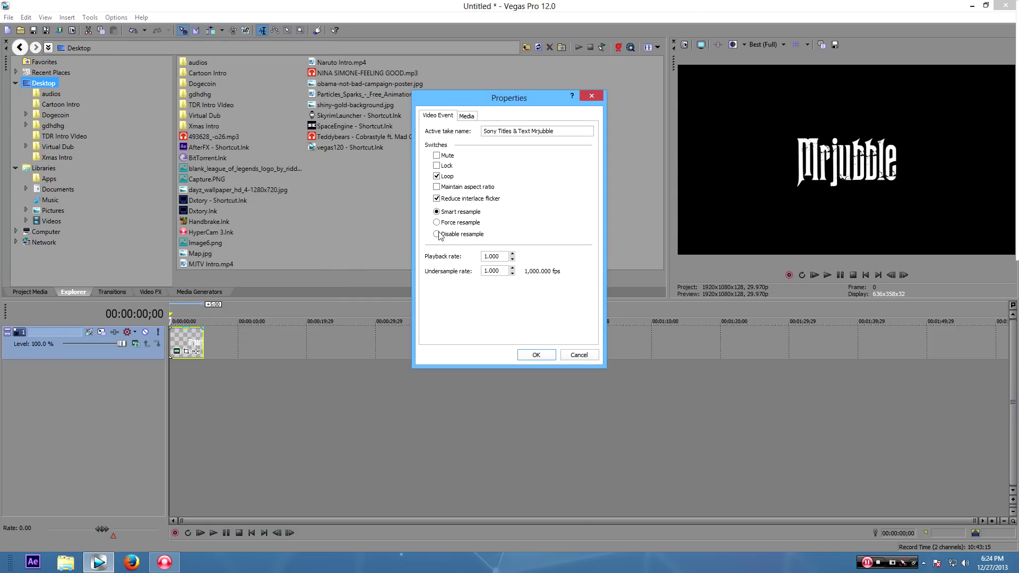
{"action": "left_click", "coordinate": [437, 234]}
{"action": "left_click", "coordinate": [545, 353]}
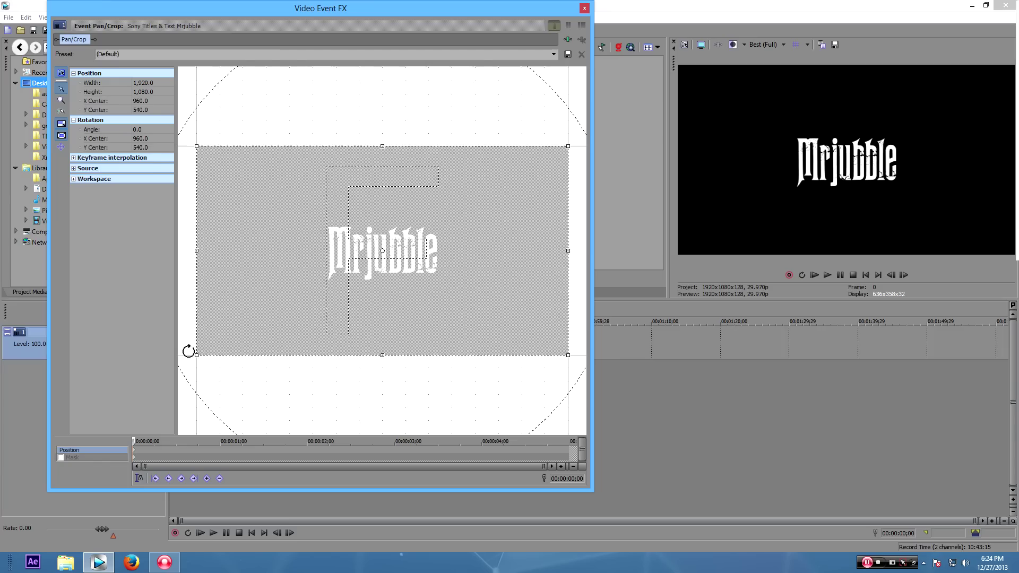
Stretch the title with Event Pan/Crop, reshaping its frame to about 1,153 × 1,519 centred near X 947, Y 523.
{"action": "left_click", "coordinate": [187, 351]}
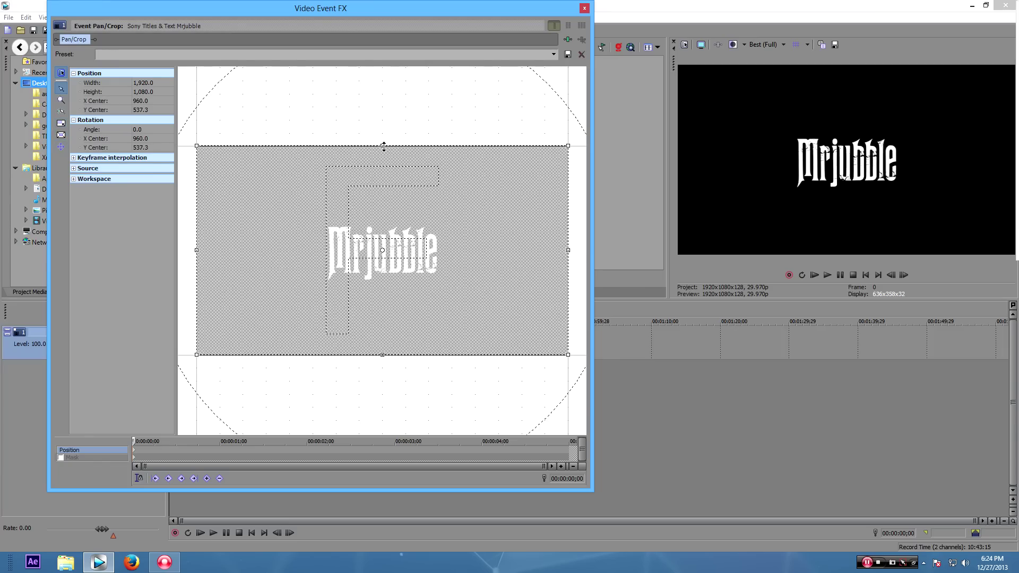
{"action": "left_click_drag", "start_coordinate": [383, 146], "coordinate": [376, 42]}
{"action": "scroll", "coordinate": [484, 216], "scroll_direction": "down", "scroll_amount": 6}
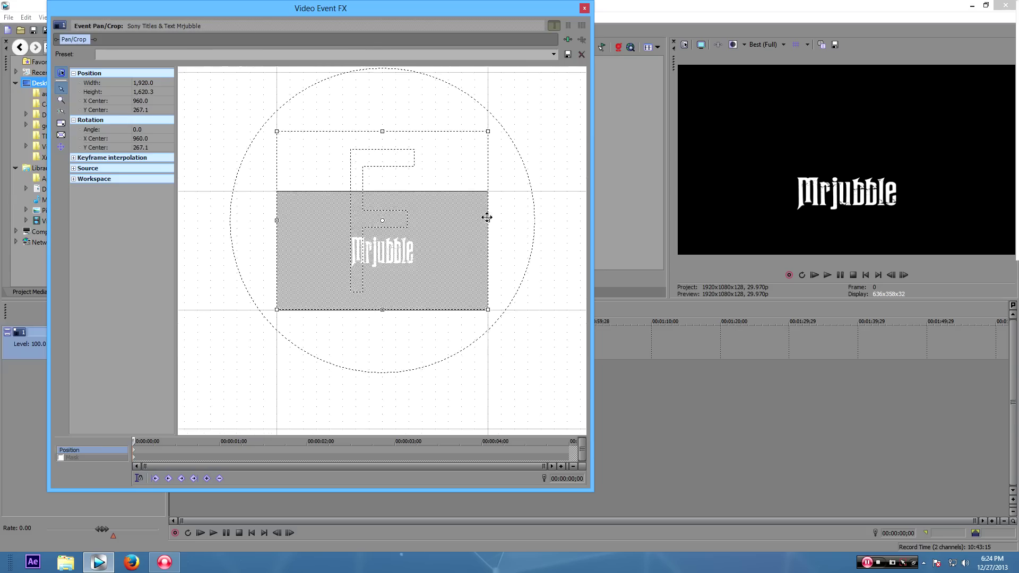
{"action": "left_click_drag", "start_coordinate": [422, 242], "coordinate": [393, 244]}
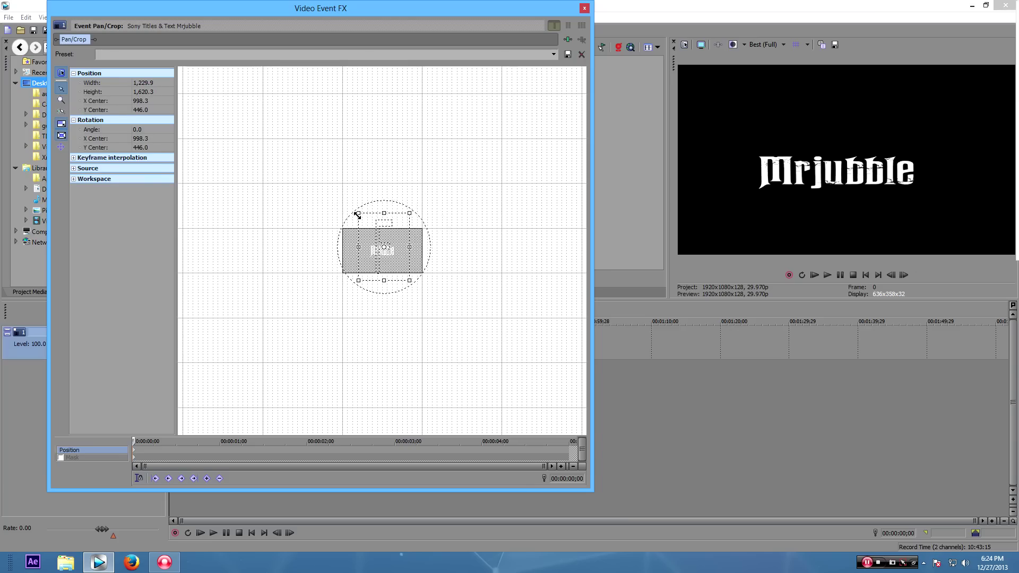
{"action": "left_click_drag", "start_coordinate": [359, 211], "coordinate": [382, 243]}
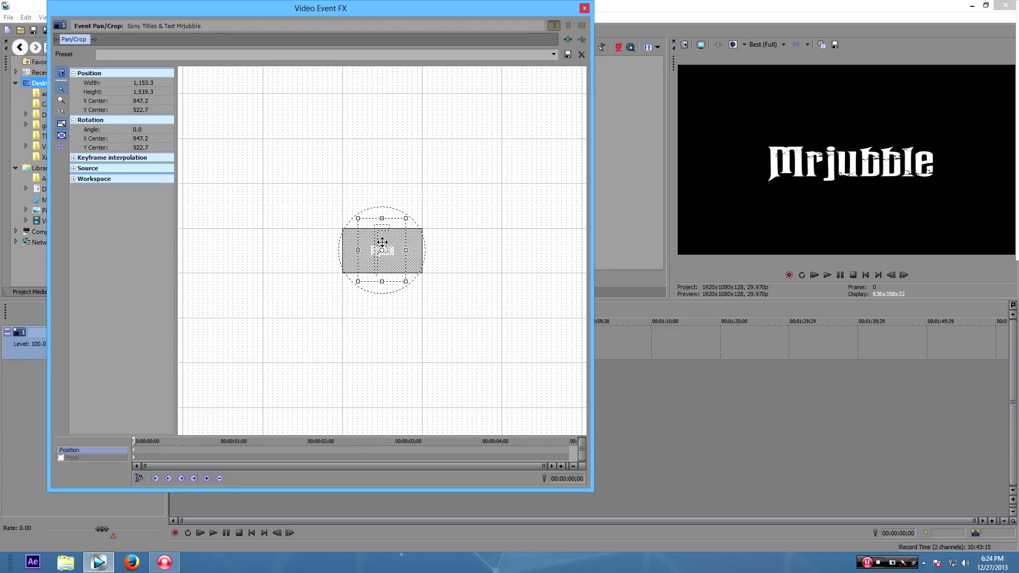
{"action": "left_click", "coordinate": [584, 8]}
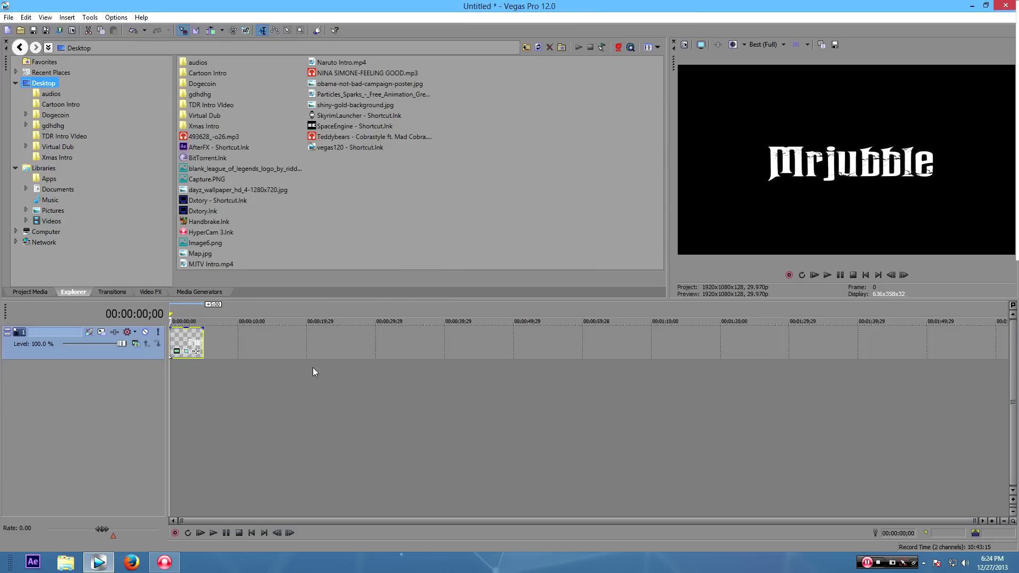
Edit the title's generated media and make its text color fully transparent, with an alpha of 0.0.
{"action": "right_click", "coordinate": [183, 349]}
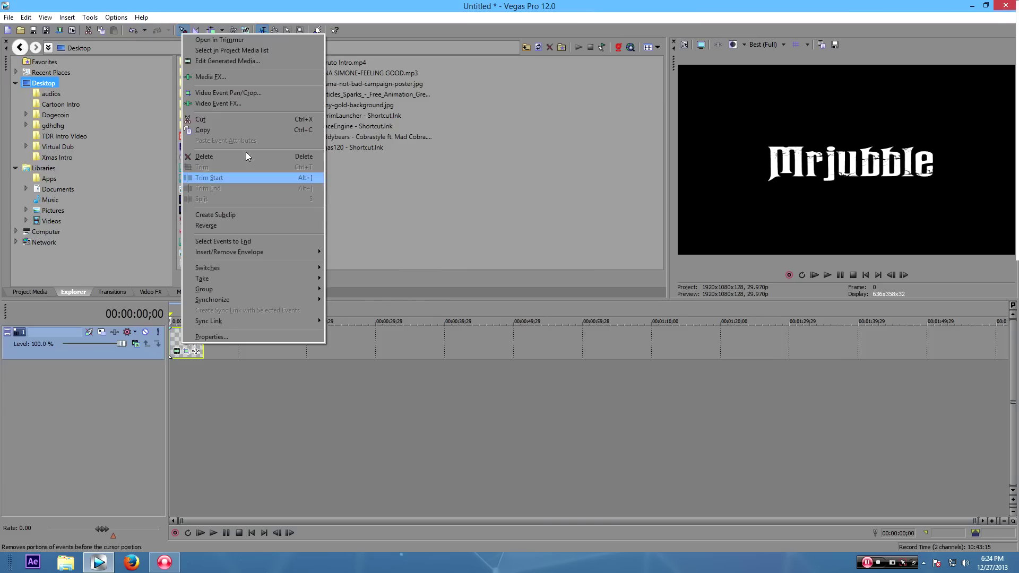
{"action": "left_click", "coordinate": [260, 60]}
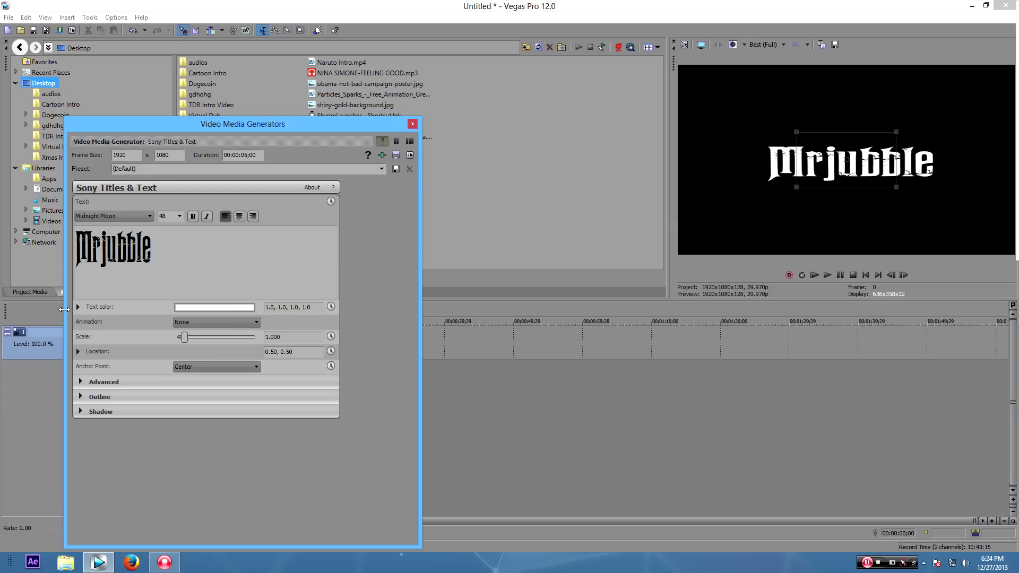
{"action": "left_click", "coordinate": [227, 308]}
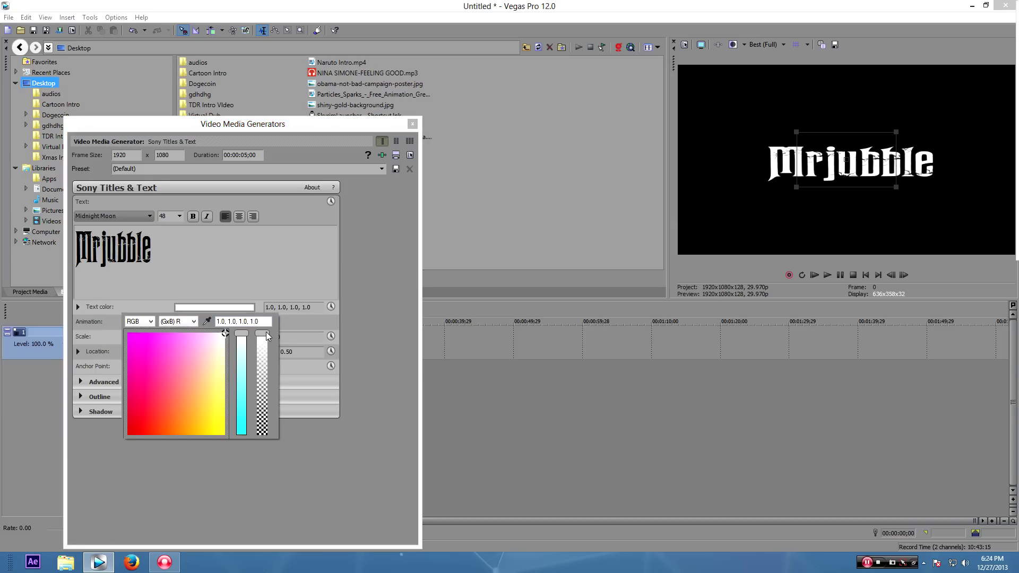
{"action": "left_click_drag", "start_coordinate": [267, 336], "coordinate": [267, 455]}
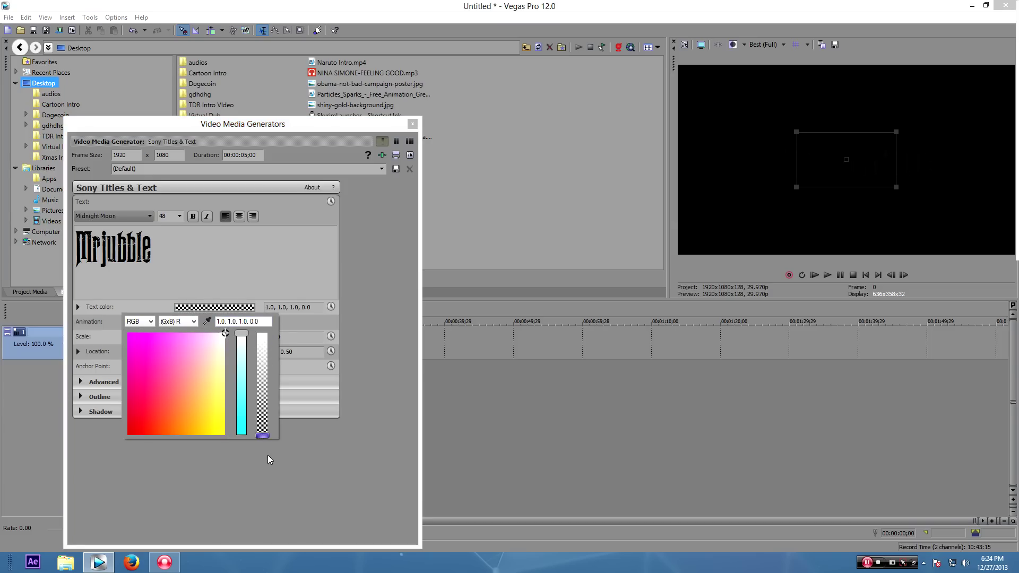
{"action": "left_click", "coordinate": [343, 443]}
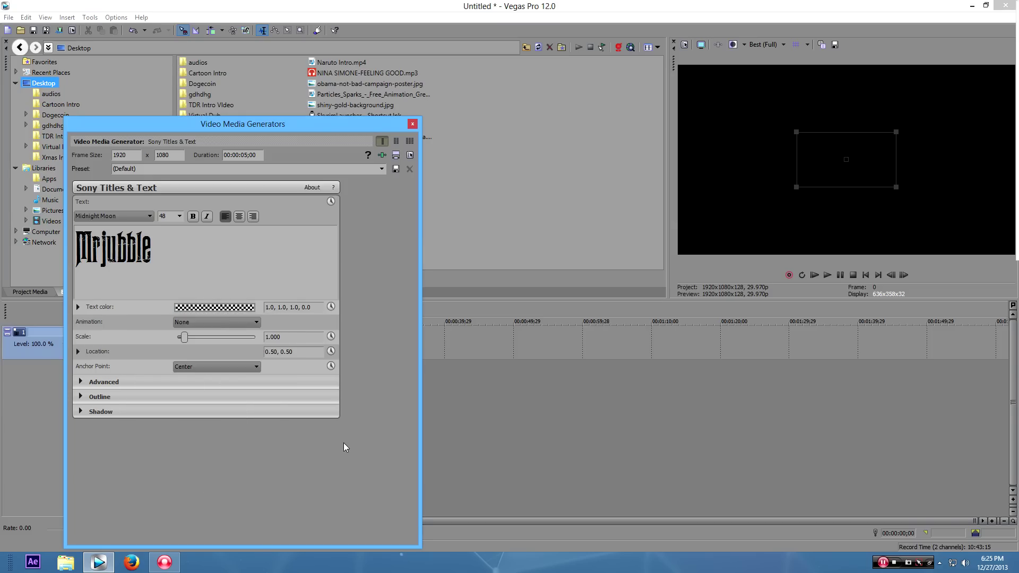
Give the title text a black outline (0.0, 0.0, 0.0, 1.0) with an outline width of about 5.102.
{"action": "left_click", "coordinate": [80, 397]}
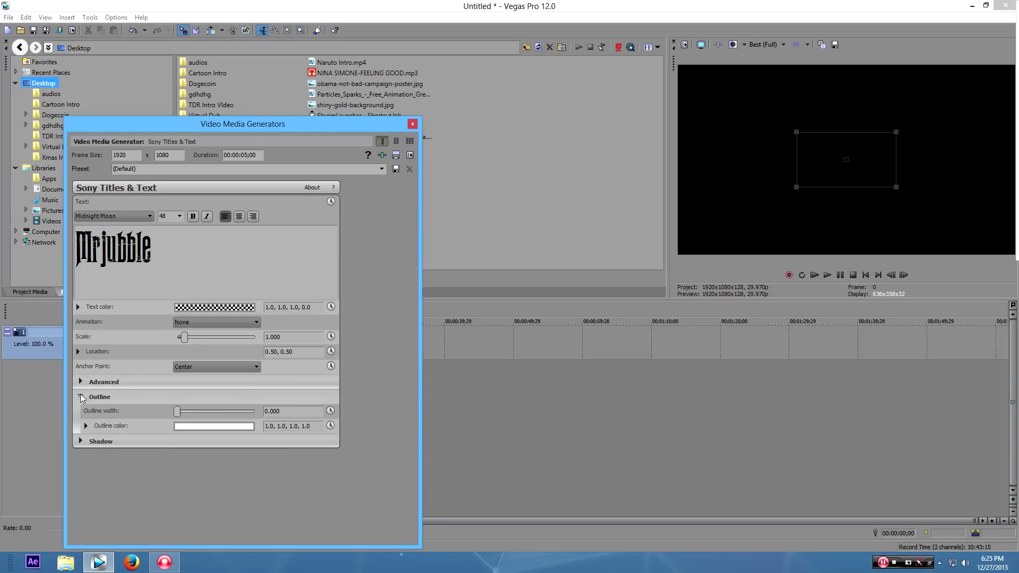
{"action": "left_click", "coordinate": [179, 428]}
{"action": "left_click", "coordinate": [164, 489]}
{"action": "left_click_drag", "start_coordinate": [164, 489], "coordinate": [127, 547]}
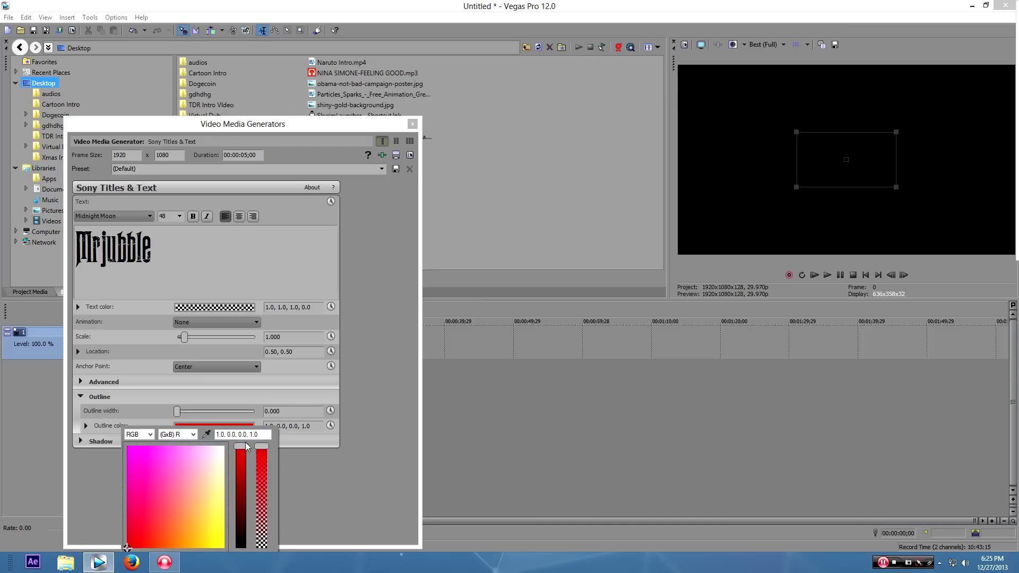
{"action": "left_click_drag", "start_coordinate": [245, 450], "coordinate": [243, 547]}
{"action": "left_click", "coordinate": [304, 486]}
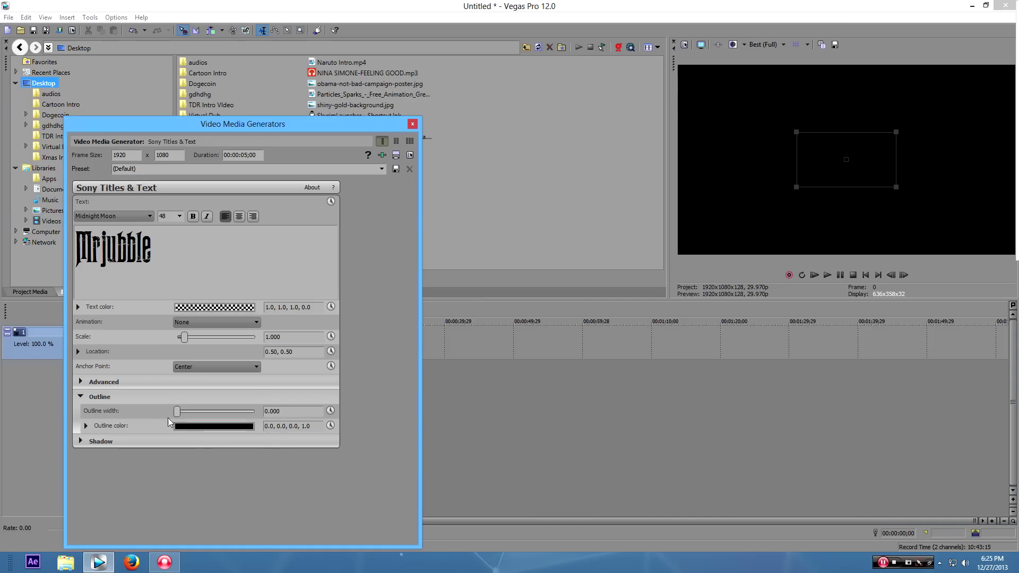
{"action": "left_click_drag", "start_coordinate": [176, 415], "coordinate": [217, 413]}
Make the title's background color fully opaque black, with an alpha of 1.0, and close the media generator.
{"action": "left_click", "coordinate": [81, 382]}
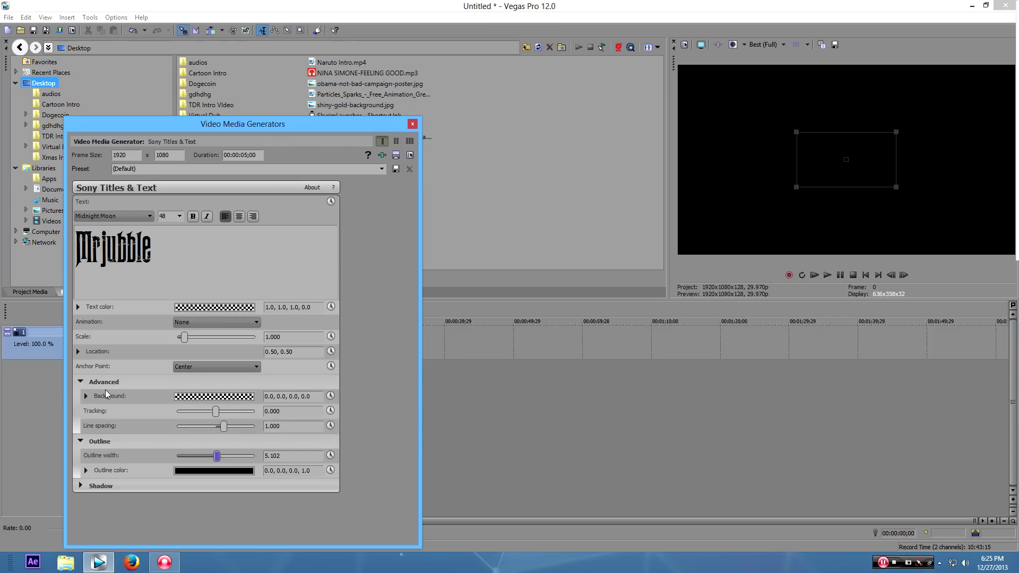
{"action": "left_click", "coordinate": [212, 397]}
{"action": "left_click_drag", "start_coordinate": [260, 525], "coordinate": [262, 423]}
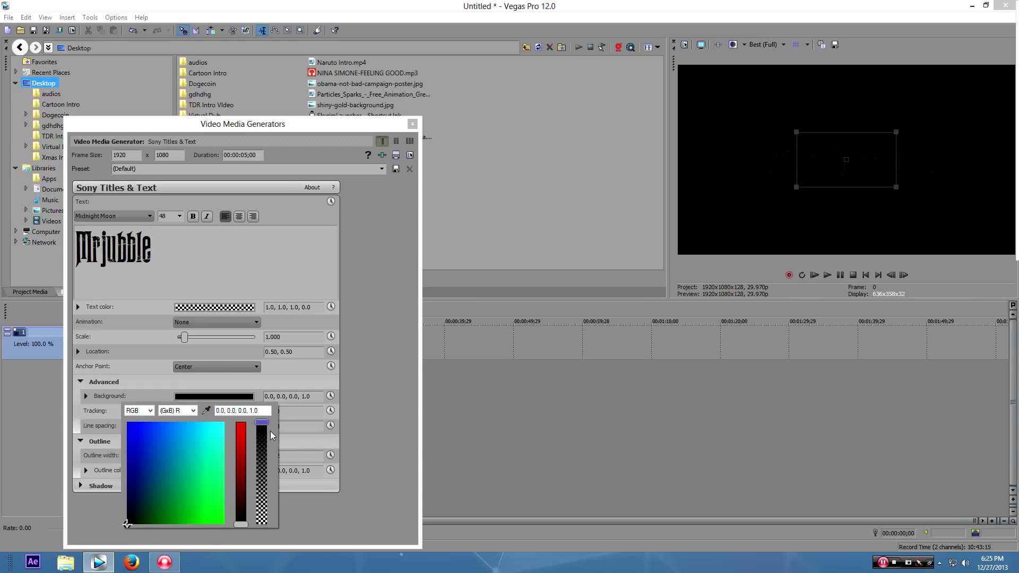
{"action": "left_click", "coordinate": [375, 381]}
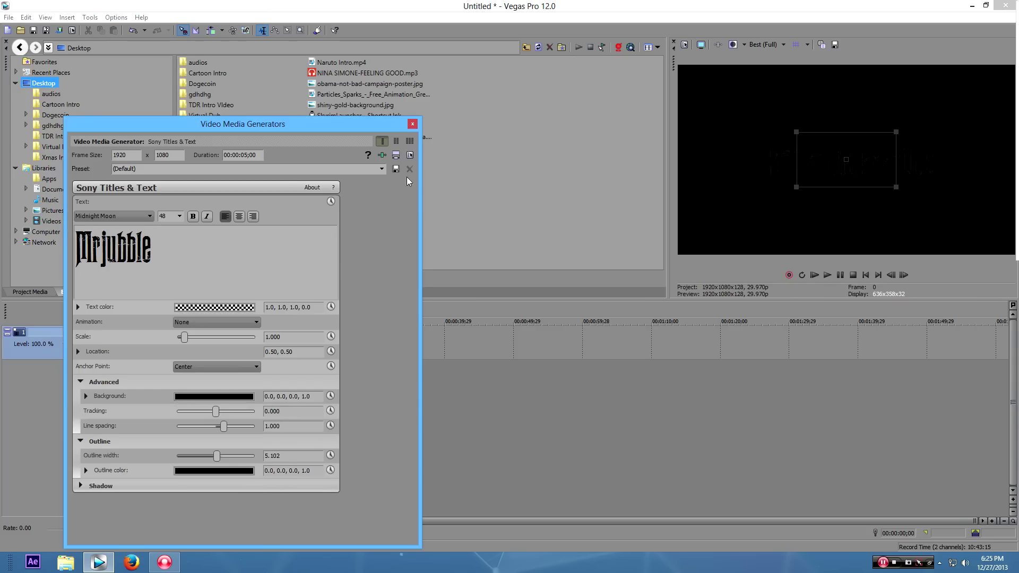
{"action": "left_click", "coordinate": [412, 126]}
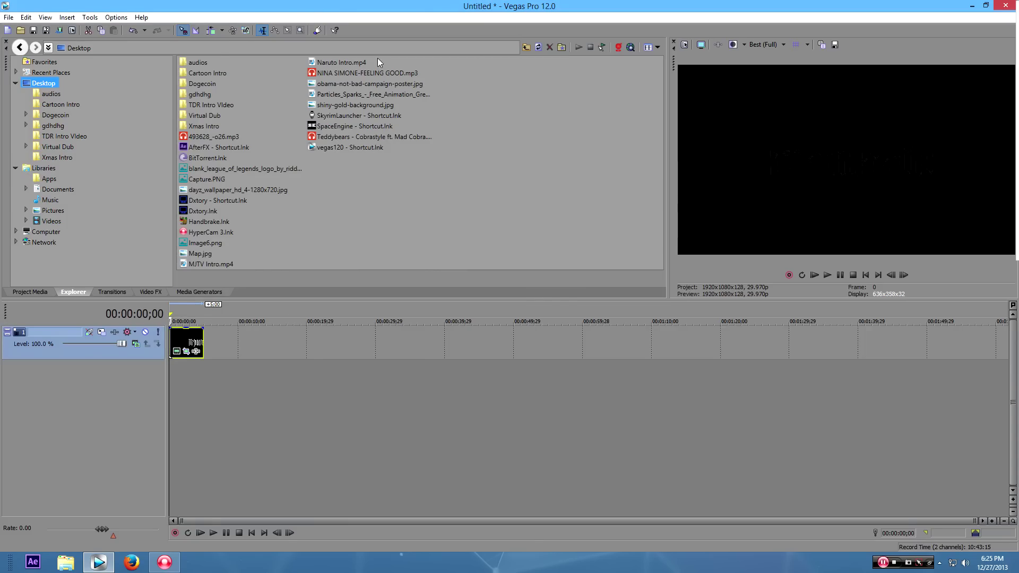
Add shiny-gold-background.jpg on a track below the title and enable the mask in its Event Pan/Crop.
{"action": "left_click", "coordinate": [357, 106]}
{"action": "left_click_drag", "start_coordinate": [356, 109], "coordinate": [161, 395]}
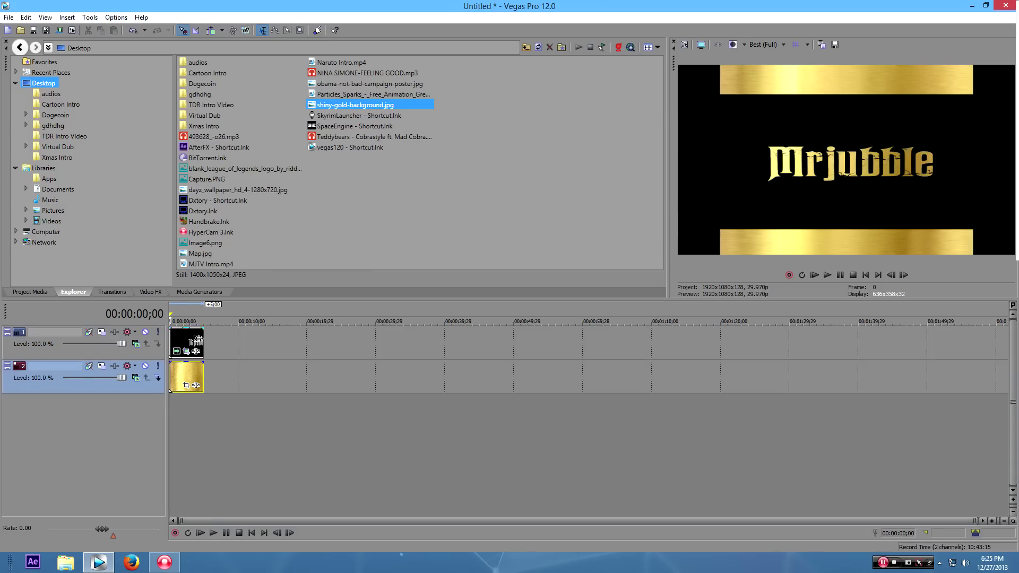
{"action": "left_click", "coordinate": [186, 387]}
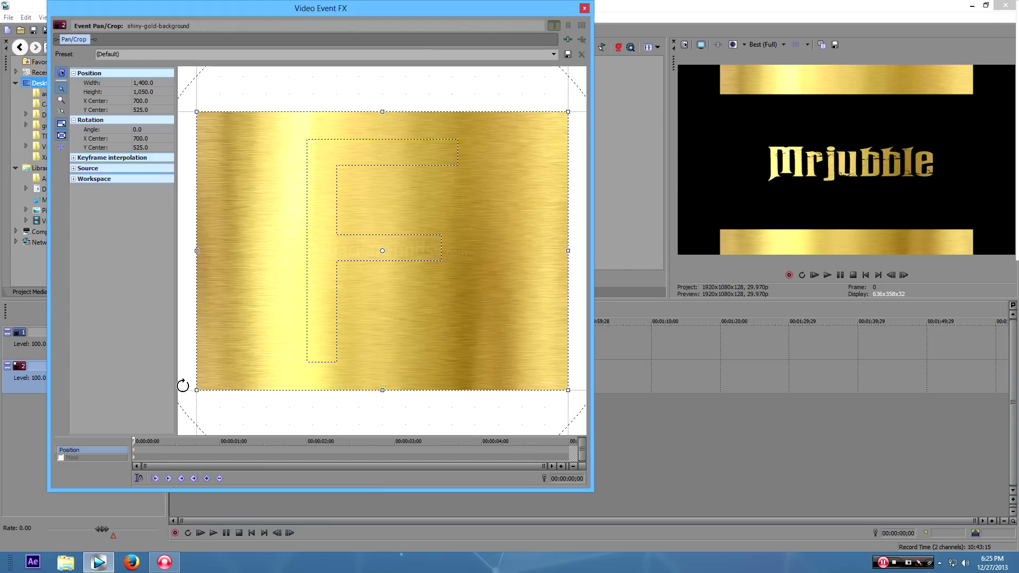
{"action": "left_click", "coordinate": [60, 457]}
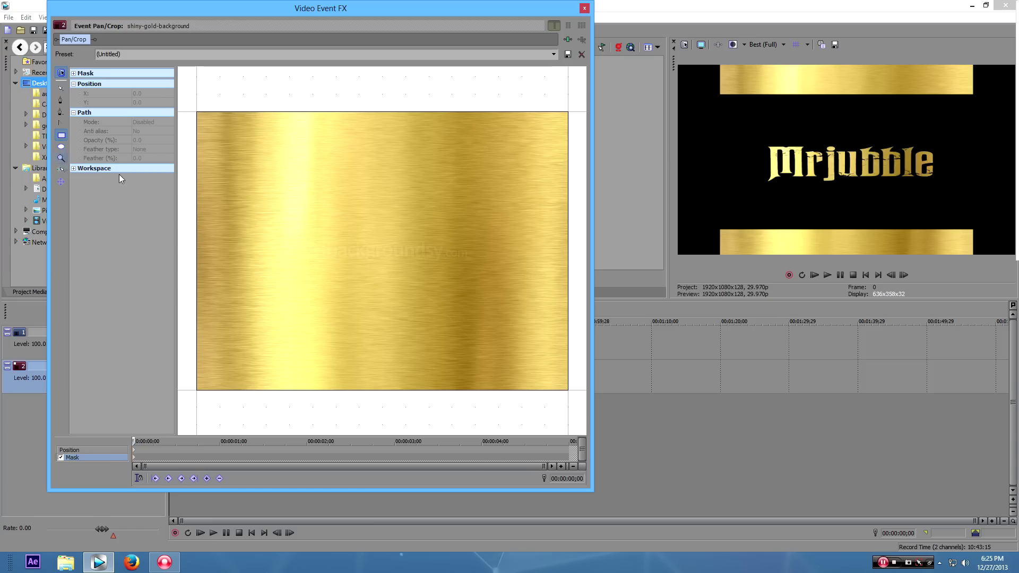
Draw a closed mask path on the gold image around the area behind the title text, and close Pan/Crop.
{"action": "left_click", "coordinate": [61, 101]}
{"action": "left_click", "coordinate": [241, 214]}
{"action": "left_click", "coordinate": [396, 217]}
{"action": "left_click", "coordinate": [503, 219]}
{"action": "left_click", "coordinate": [521, 267]}
{"action": "left_click", "coordinate": [509, 294]}
{"action": "left_click", "coordinate": [431, 312]}
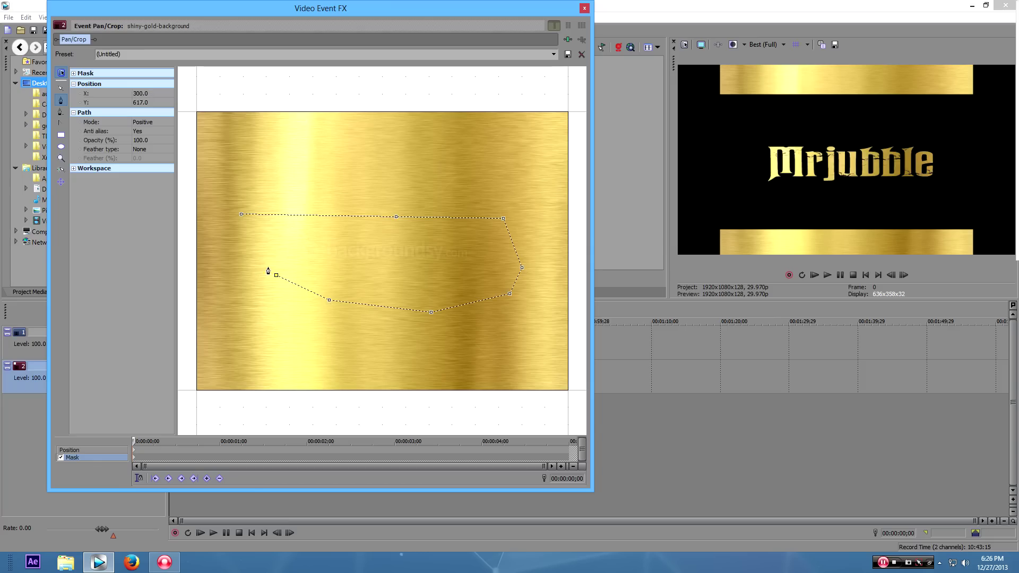
{"action": "left_click", "coordinate": [224, 285]}
{"action": "left_click", "coordinate": [241, 215]}
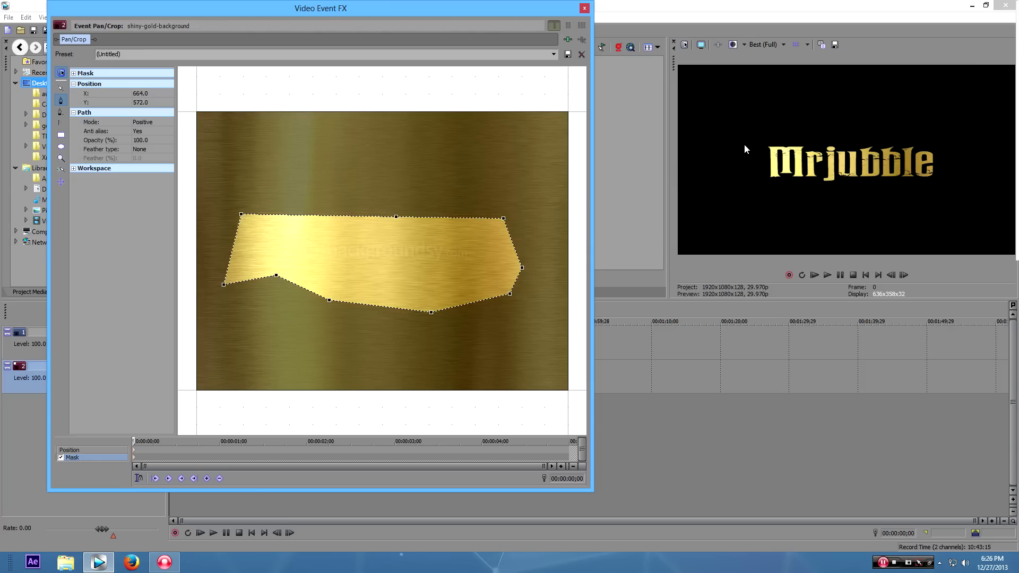
{"action": "left_click", "coordinate": [584, 8]}
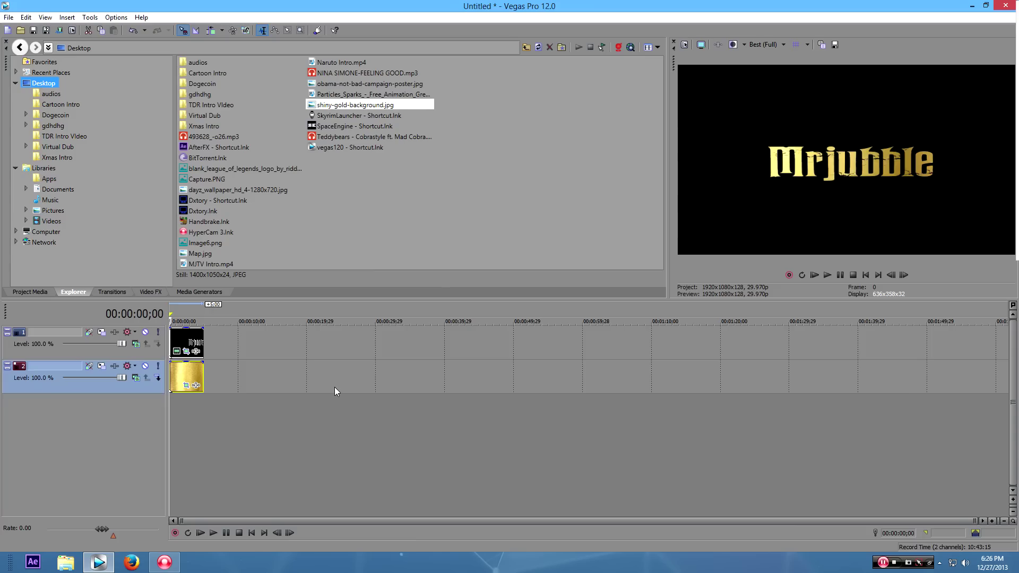
Apply the default Color Curves effect to the gold background event and bend its RGB curve into an S shape for more contrast.
{"action": "left_click", "coordinate": [150, 292]}
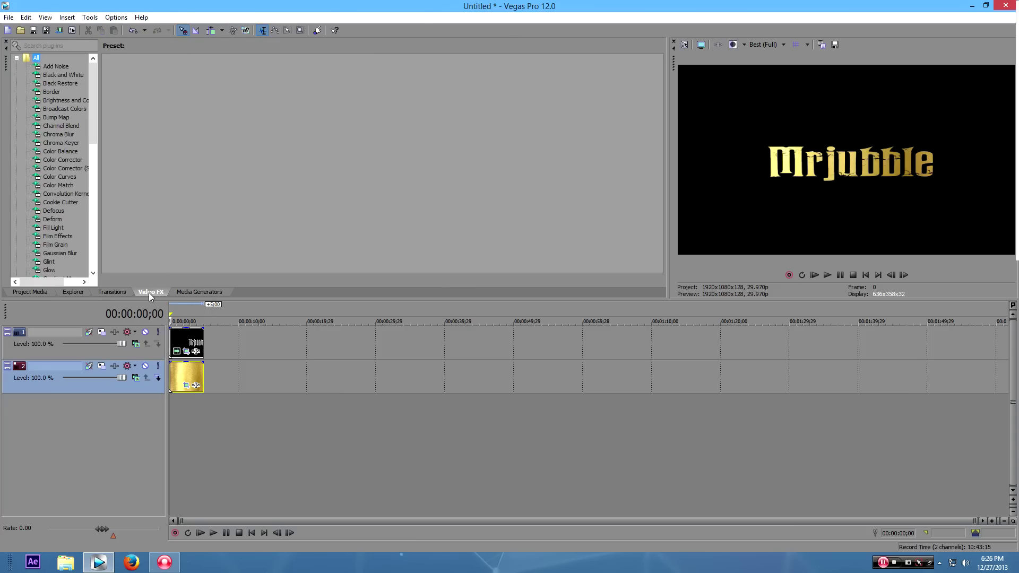
{"action": "left_click", "coordinate": [66, 176]}
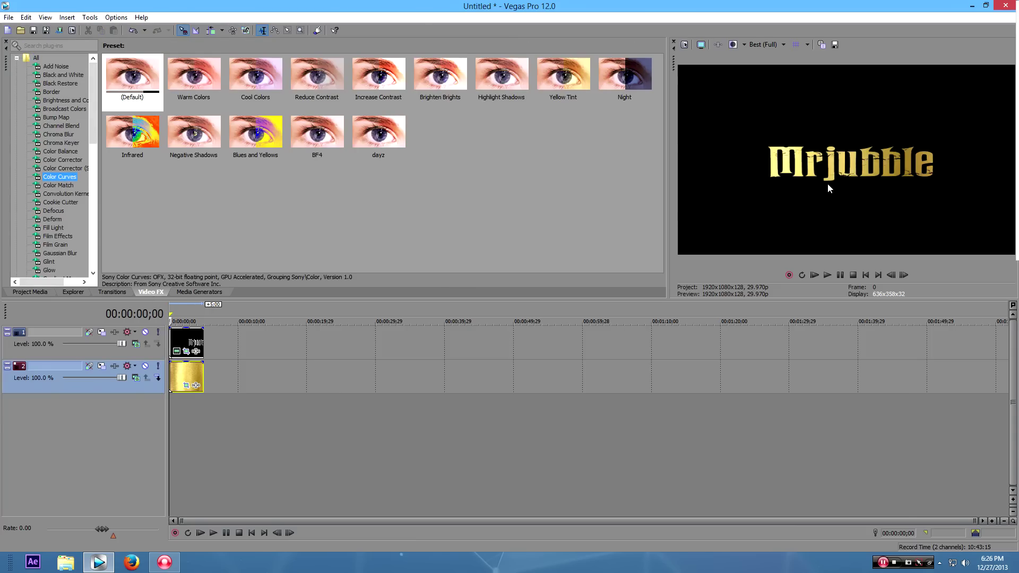
{"action": "left_click_drag", "start_coordinate": [132, 77], "coordinate": [180, 374]}
{"action": "left_click_drag", "start_coordinate": [258, 113], "coordinate": [240, 100]}
{"action": "left_click_drag", "start_coordinate": [163, 191], "coordinate": [199, 230]}
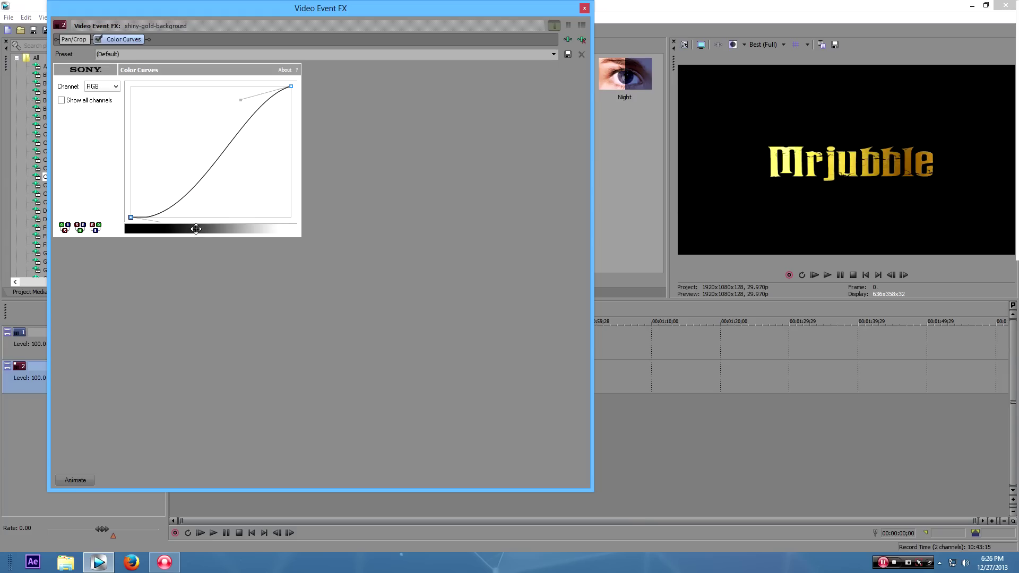
{"action": "left_click", "coordinate": [585, 9]}
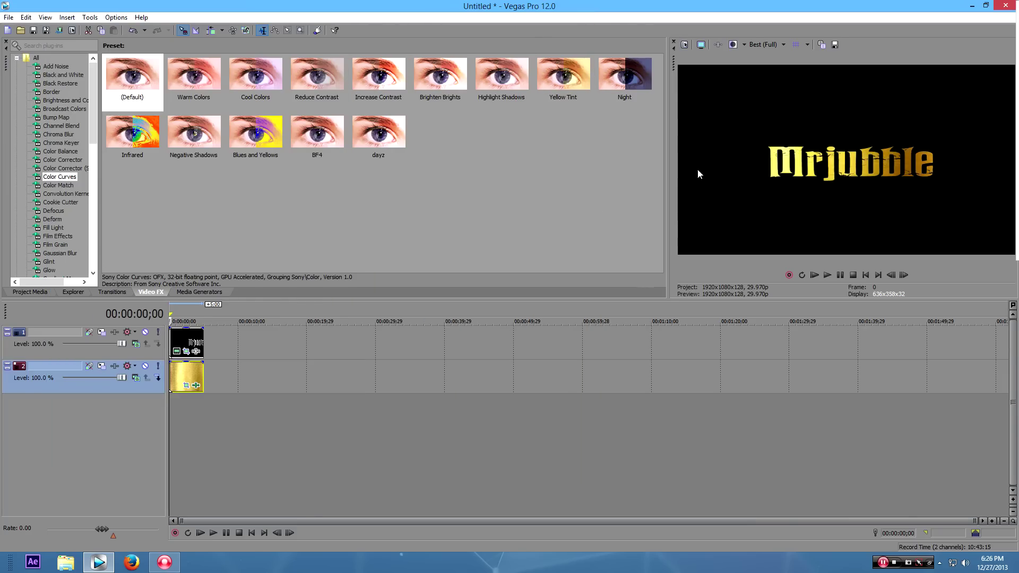
Save a snapshot of the preview frame to the Desktop as a PNG named Lol Logo.
{"action": "left_click", "coordinate": [835, 45]}
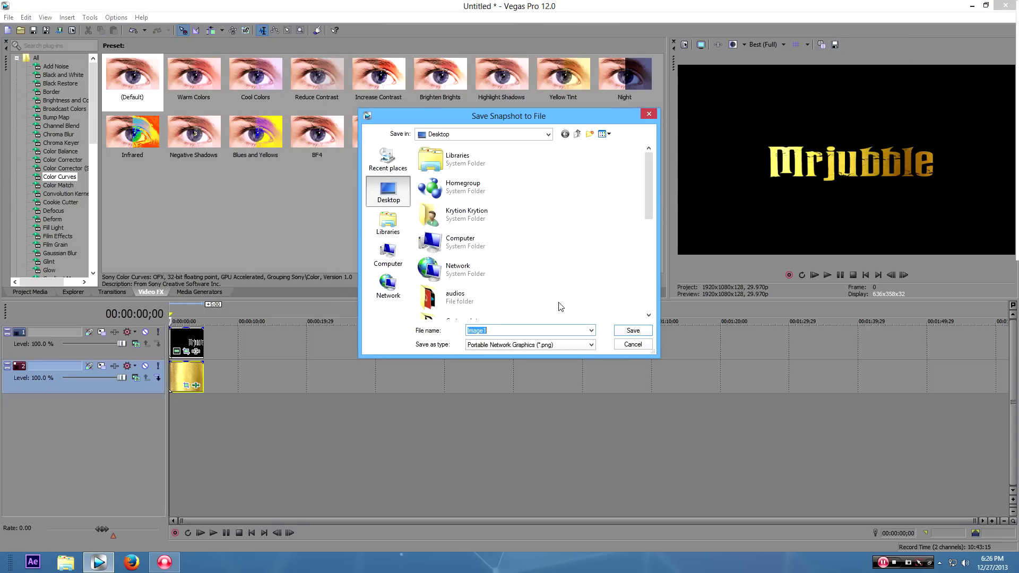
{"action": "type", "text": "1"}
{"action": "type", "text": "Lol Logo"}
{"action": "left_click", "coordinate": [624, 330]}
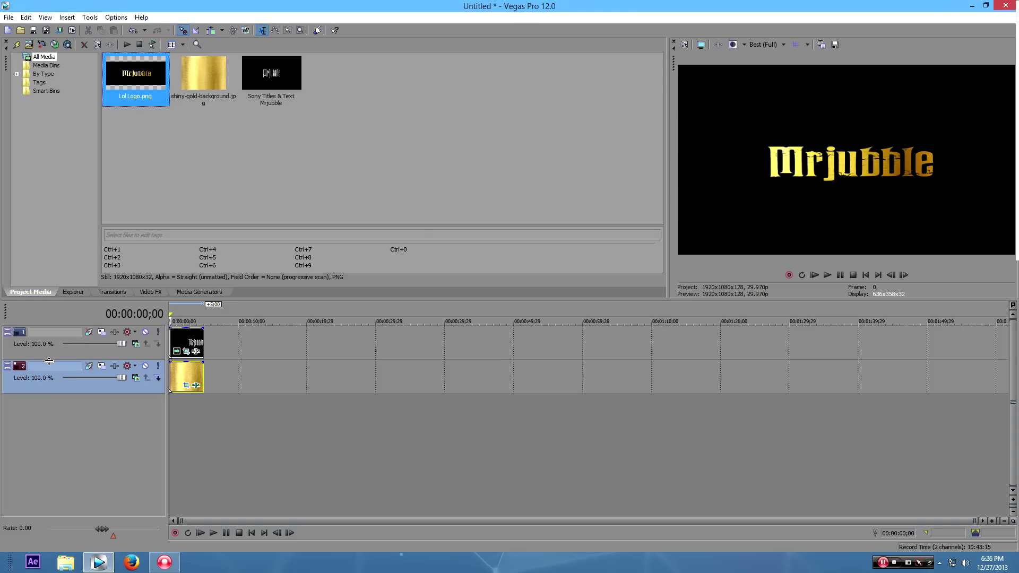
Delete the title track and the gold background track from the timeline.
{"action": "left_click", "coordinate": [73, 357]}
{"action": "key", "text": "Delete"}
{"action": "left_click", "coordinate": [75, 351]}
{"action": "key", "text": "Delete"}
Place Lol Logo.png on a new track at the start of the timeline and set that track's compositing mode.
{"action": "left_click_drag", "start_coordinate": [159, 80], "coordinate": [119, 360]}
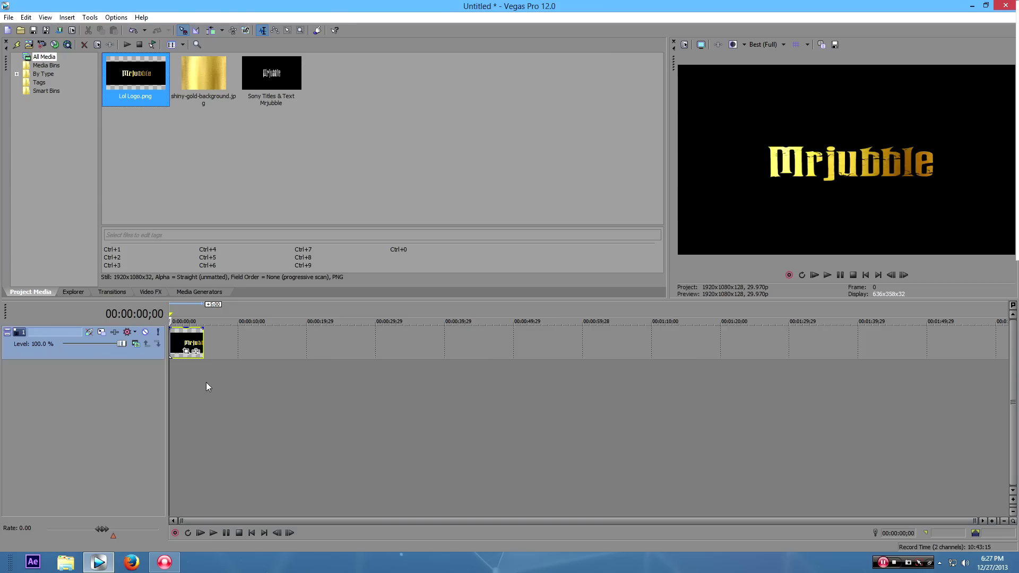
{"action": "left_click", "coordinate": [136, 345]}
{"action": "left_click", "coordinate": [158, 382]}
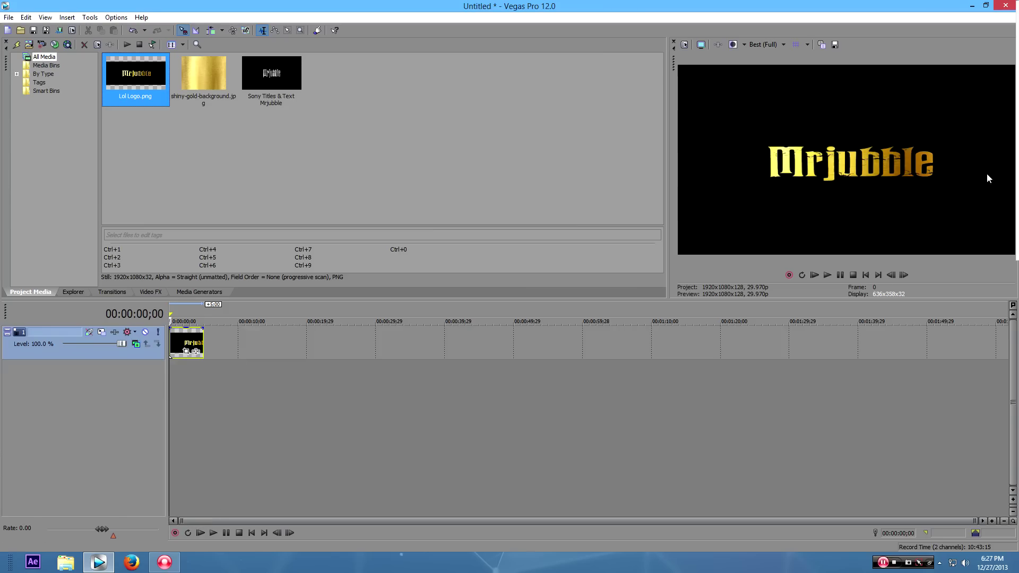
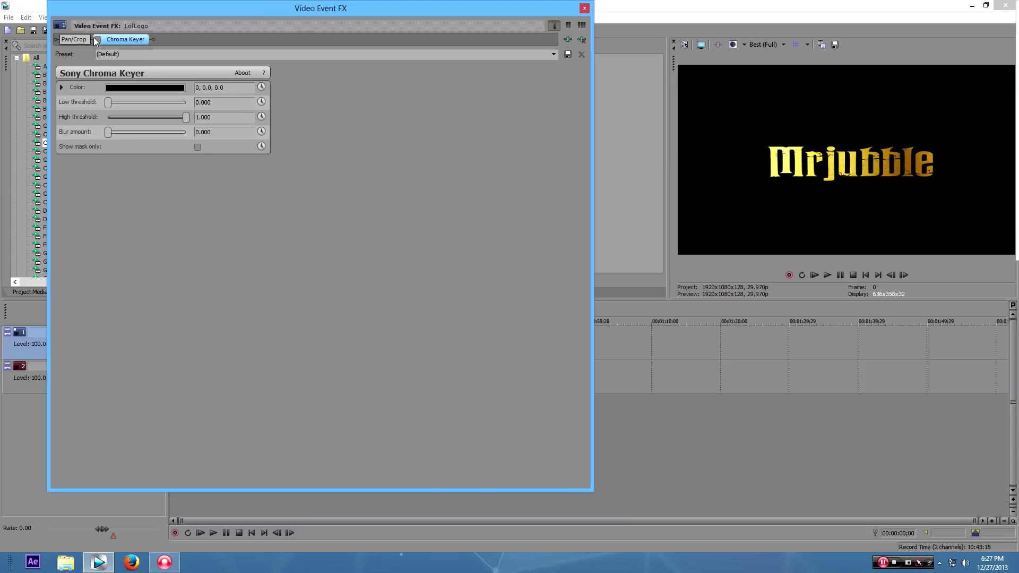
Enable the Lol Logo event's Chroma Keyer and set its low threshold to about 0.619 and high threshold to about 0.347, checking the mask.
{"action": "left_click", "coordinate": [98, 38]}
{"action": "left_click", "coordinate": [198, 147]}
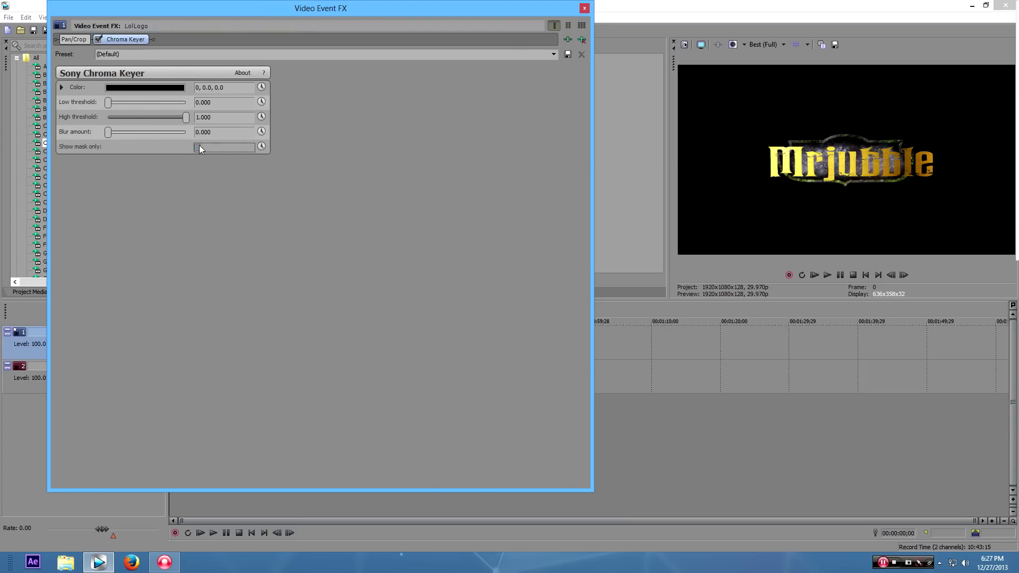
{"action": "left_click_drag", "start_coordinate": [109, 105], "coordinate": [135, 119]}
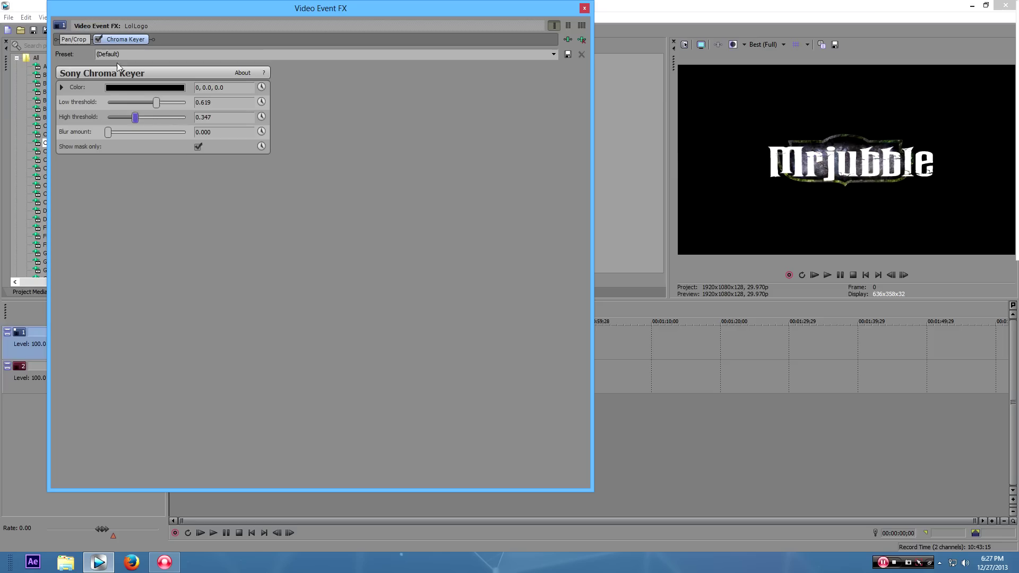
{"action": "left_click", "coordinate": [197, 150]}
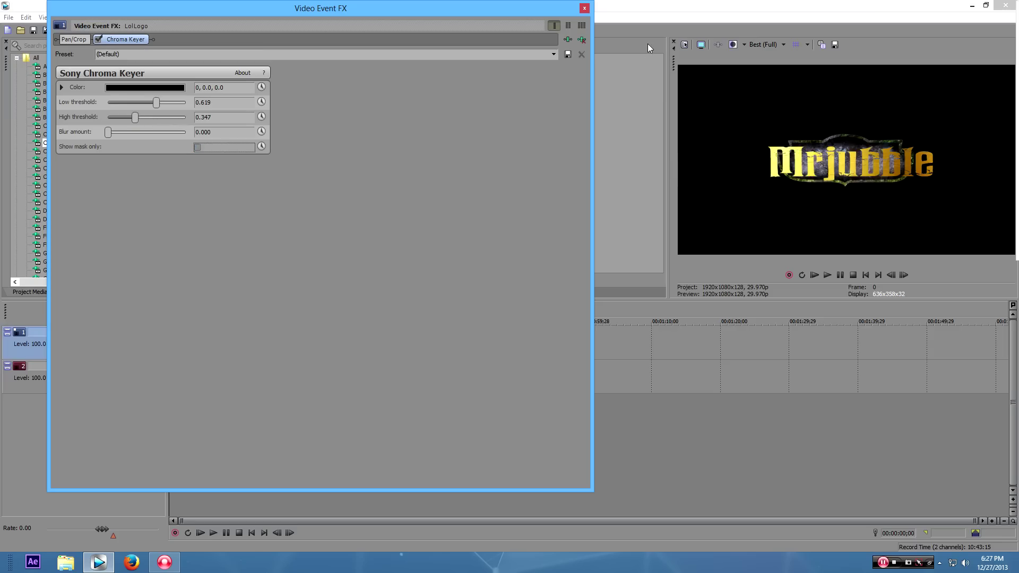
{"action": "left_click", "coordinate": [584, 8]}
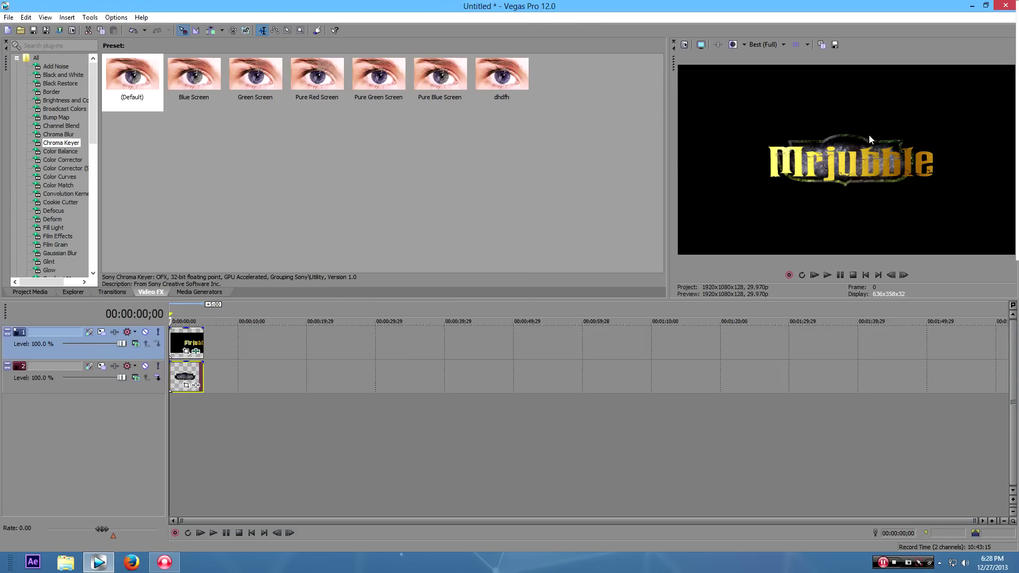
Turn off Maintain aspect ratio and select Disable resample in the blank League of Legends logo event's properties.
{"action": "right_click", "coordinate": [183, 385]}
{"action": "left_click", "coordinate": [218, 374]}
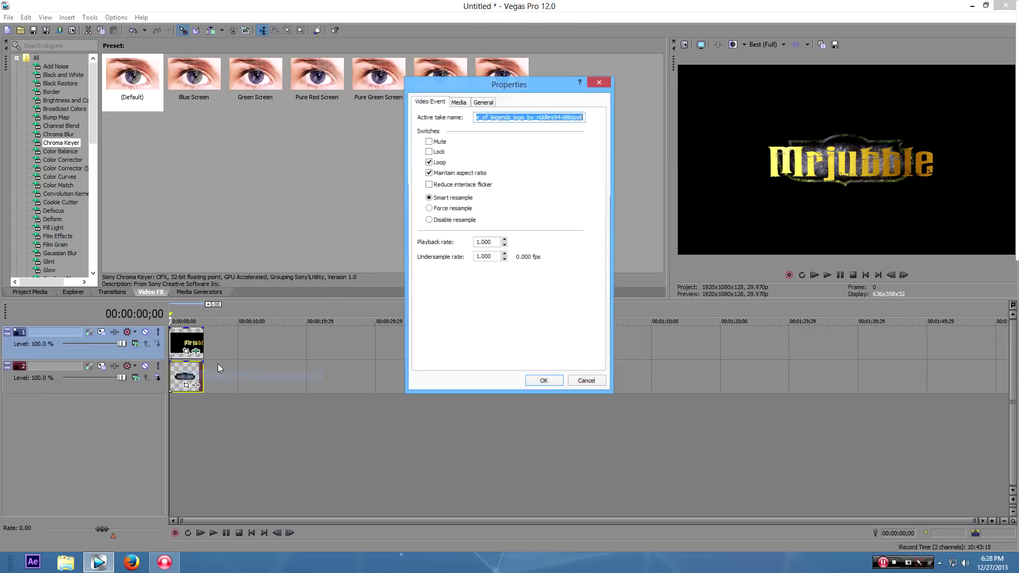
{"action": "left_click", "coordinate": [450, 174]}
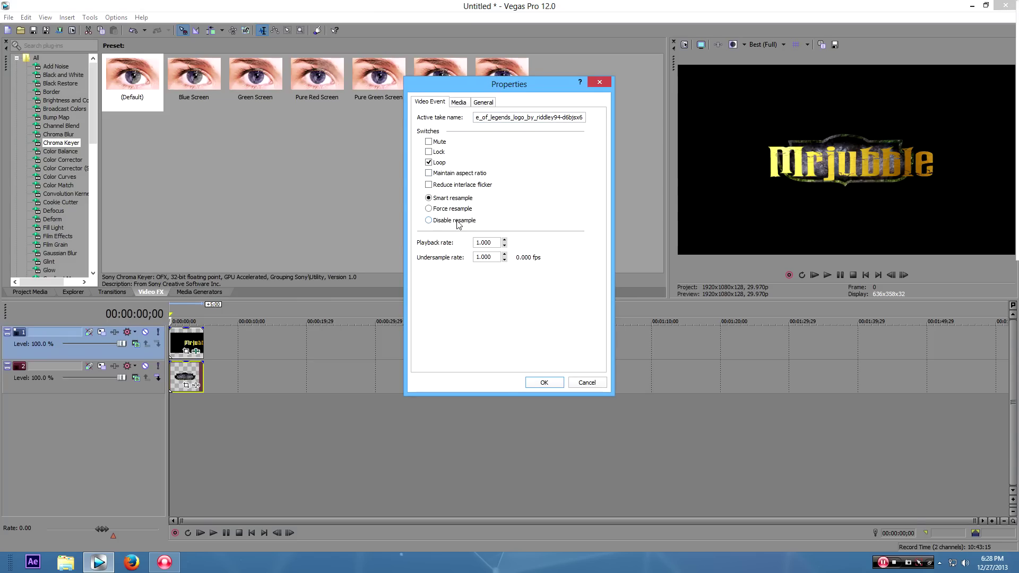
{"action": "left_click", "coordinate": [544, 383]}
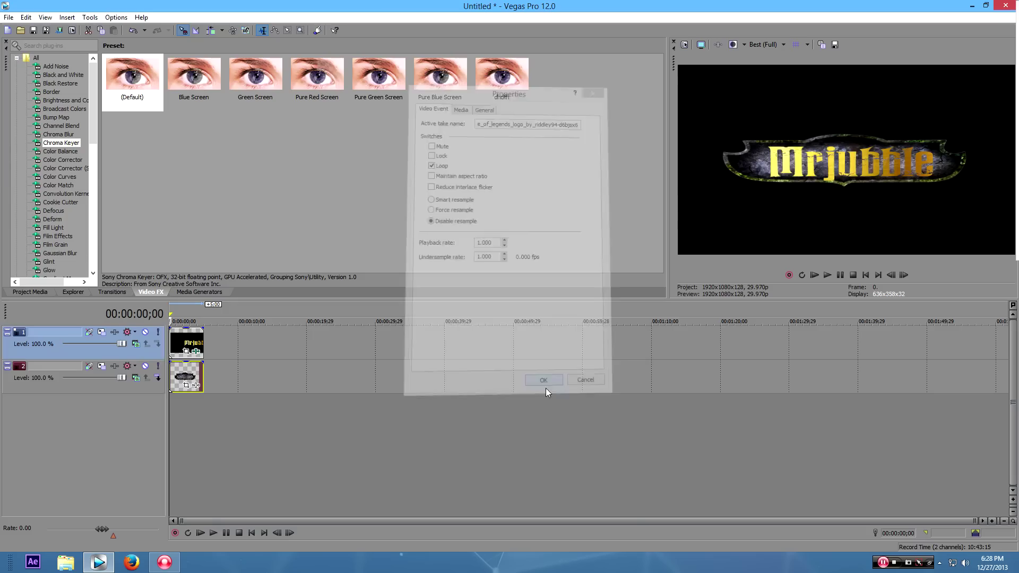
Widen the blank logo's Event Pan/Crop frame to about 1,254.6, keeping the height at 900.
{"action": "left_click", "coordinate": [185, 386]}
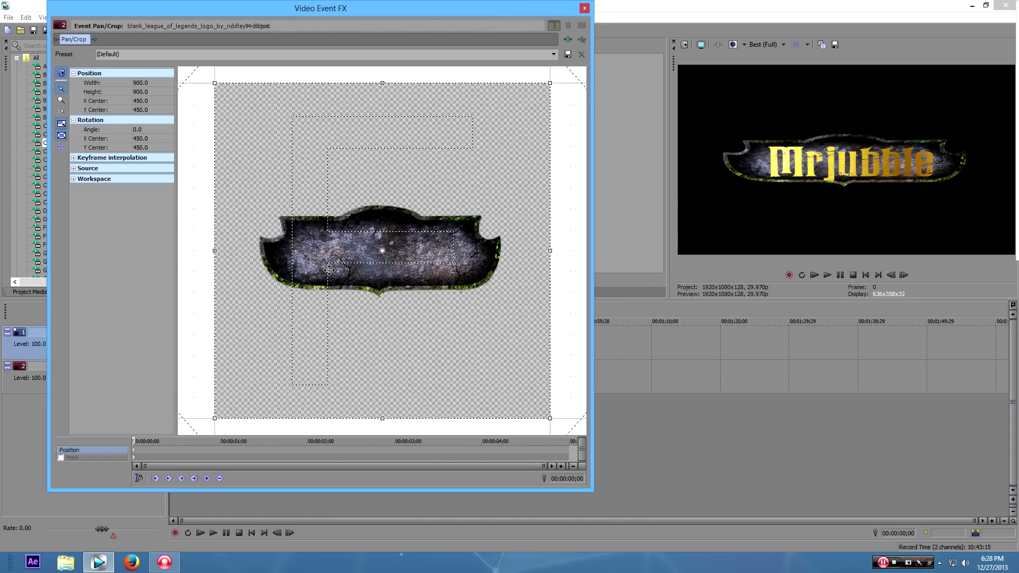
{"action": "scroll", "coordinate": [333, 279], "scroll_direction": "down", "scroll_amount": 1}
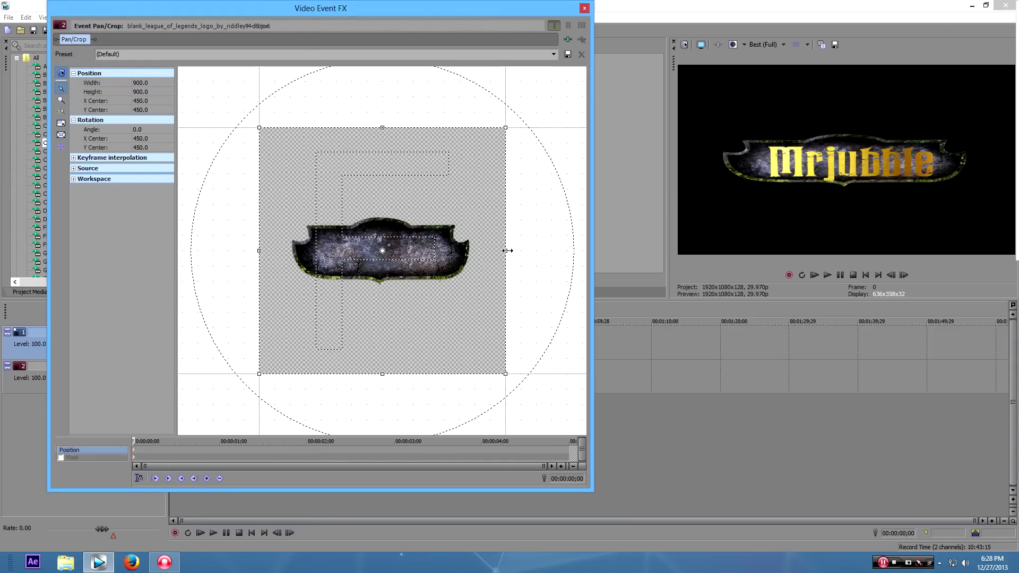
{"action": "left_click_drag", "start_coordinate": [506, 251], "coordinate": [604, 259]}
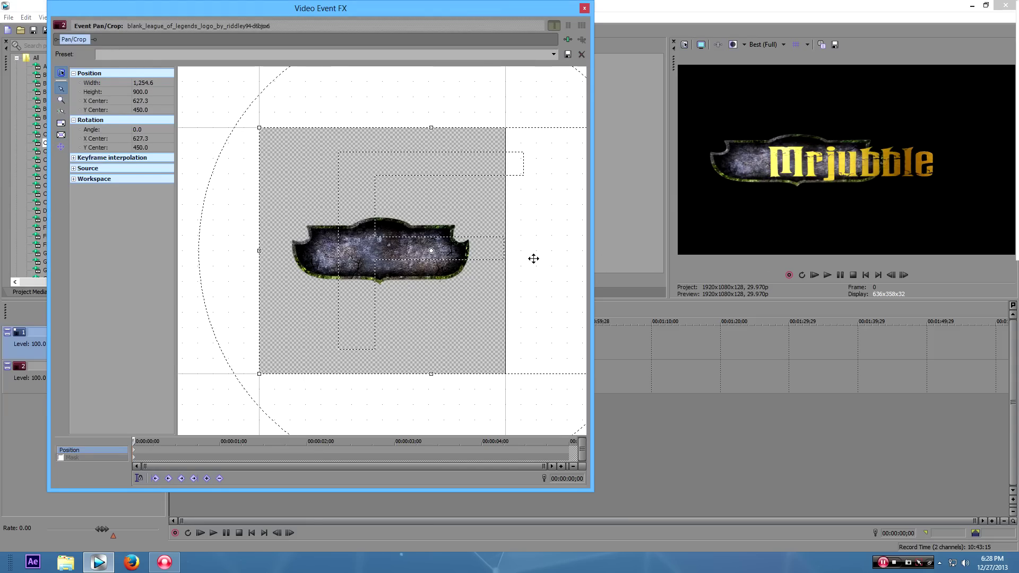
Shift the blank logo's Pan/Crop frame horizontally to an X center of about 443.3 so the plate sits behind the text.
{"action": "scroll", "coordinate": [406, 265], "scroll_direction": "down", "scroll_amount": 1}
{"action": "scroll", "coordinate": [405, 266], "scroll_direction": "down", "scroll_amount": 1}
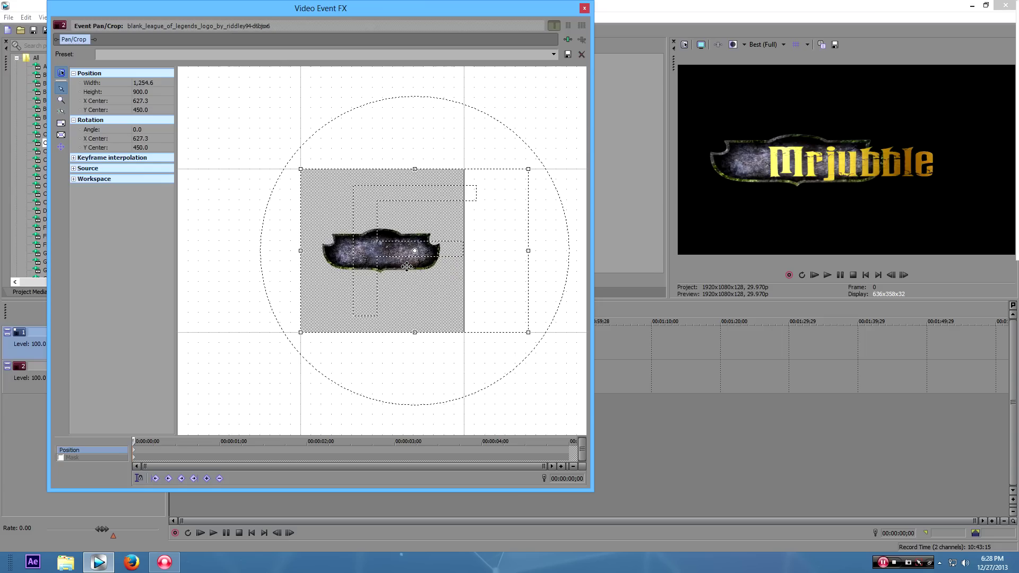
{"action": "key", "text": "KP_4"}
{"action": "key", "text": "KP_4"}
{"action": "key", "text": "KP_4"}
{"action": "key", "text": "KP_4"}
{"action": "key", "text": "KP_4"}
{"action": "key", "text": "KP_4"}
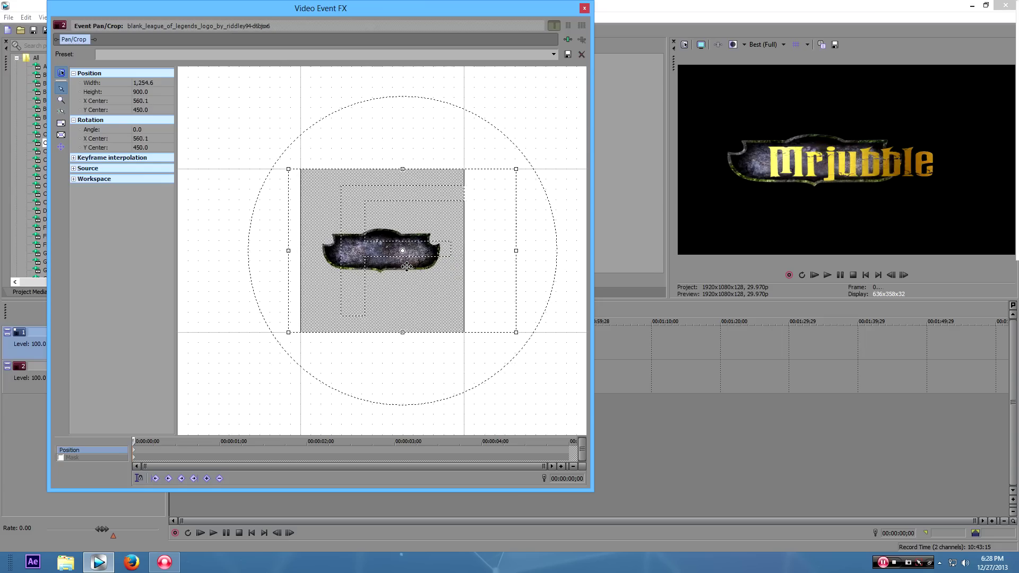
{"action": "key", "text": "KP_4"}
{"action": "key", "text": "KP_4"}
{"action": "key", "text": "KP_4"}
{"action": "key", "text": "KP_4"}
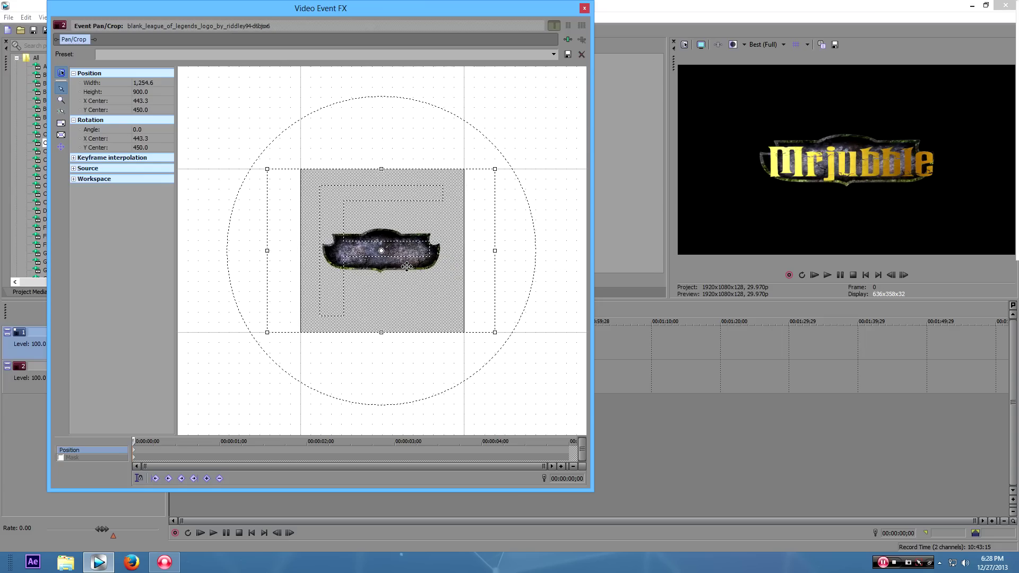
Nudge the blank logo's Event Pan/Crop frame to an X center of 440.4 and close its settings.
{"action": "key", "text": "KP_4"}
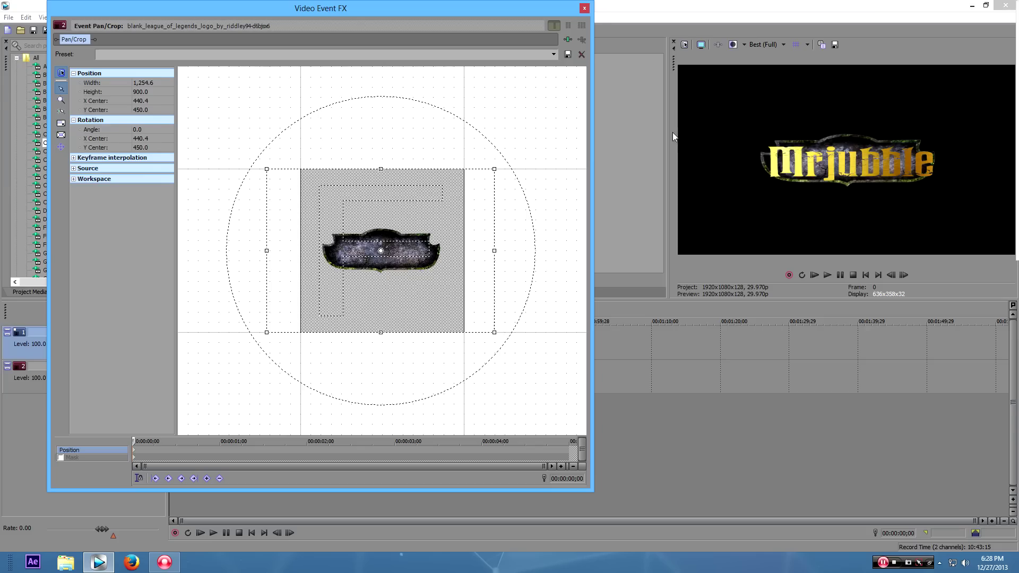
{"action": "left_click", "coordinate": [584, 8]}
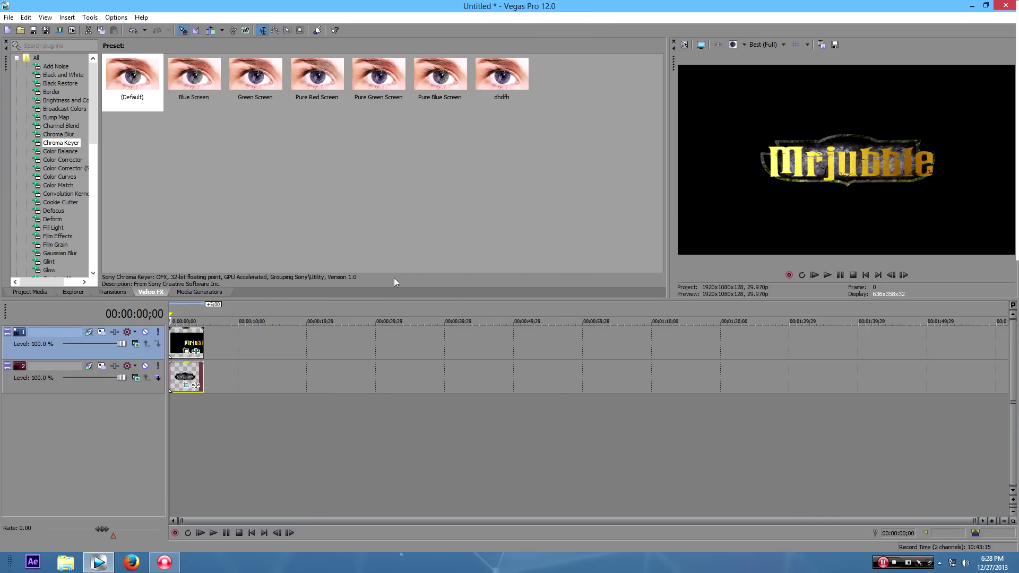
Turn off Maintain aspect ratio and select Disable resample in the Lol Logo event's properties.
{"action": "right_click", "coordinate": [175, 365]}
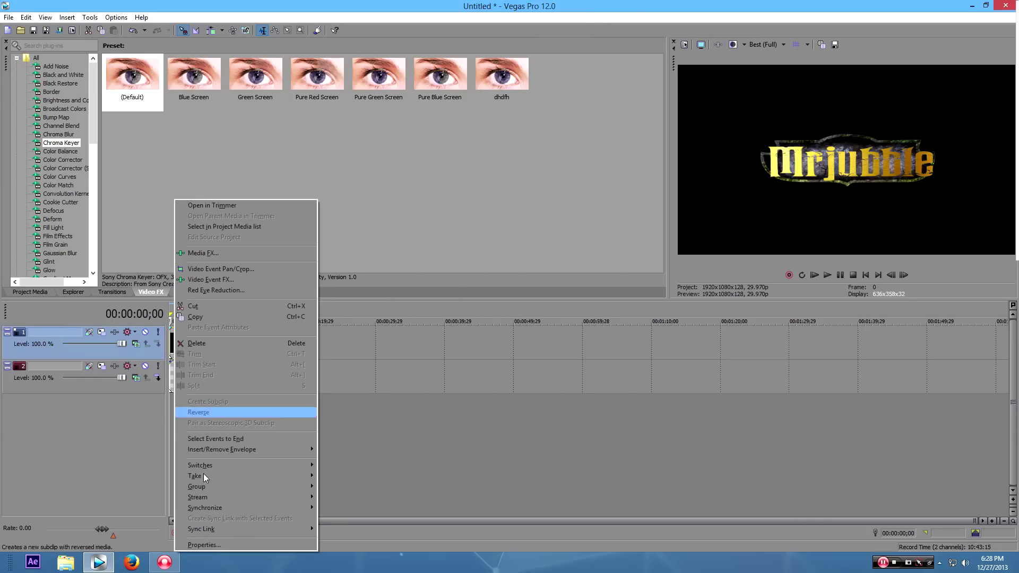
{"action": "left_click", "coordinate": [202, 545]}
{"action": "left_click", "coordinate": [438, 175]}
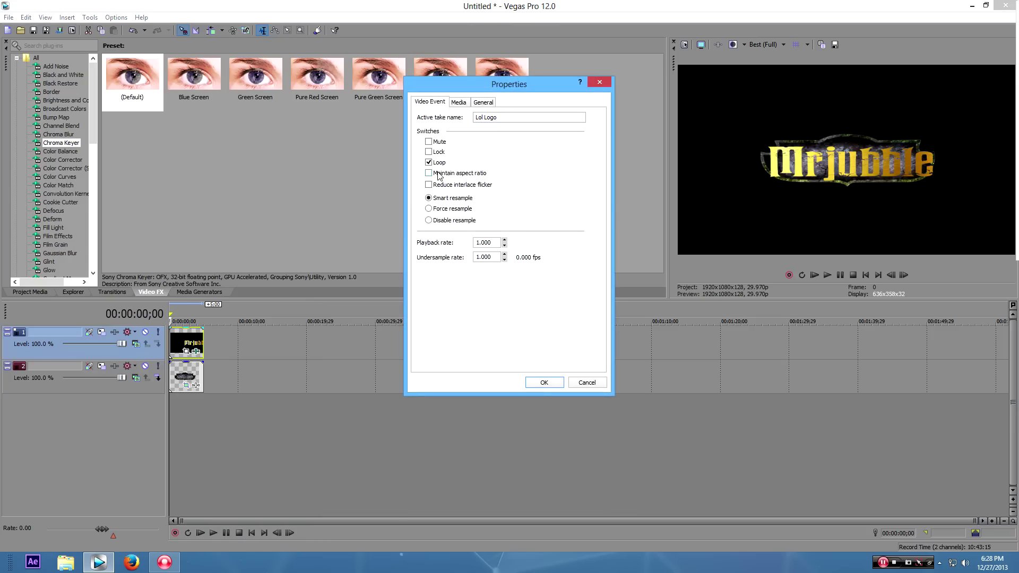
{"action": "left_click", "coordinate": [446, 220]}
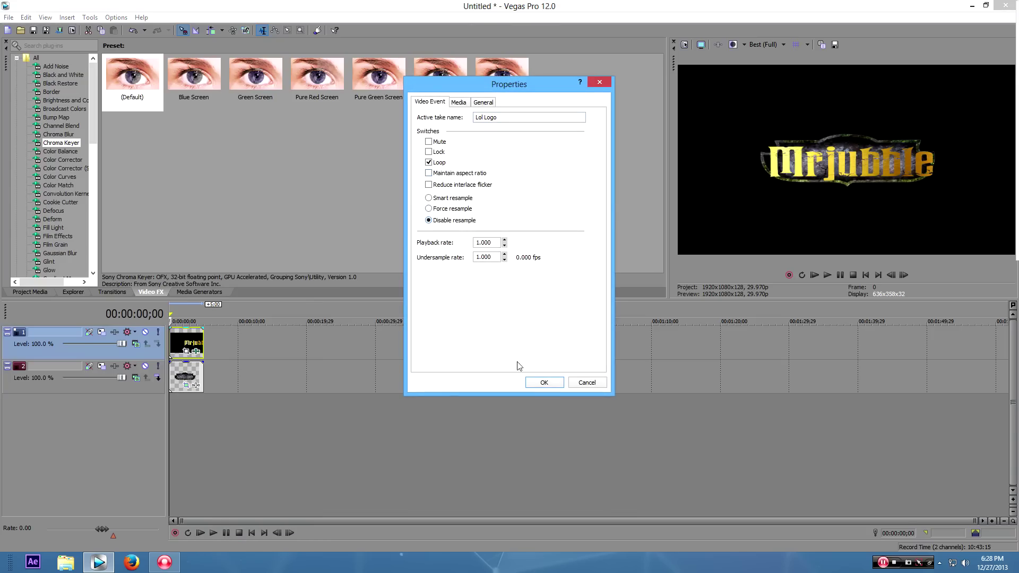
{"action": "left_click", "coordinate": [544, 382]}
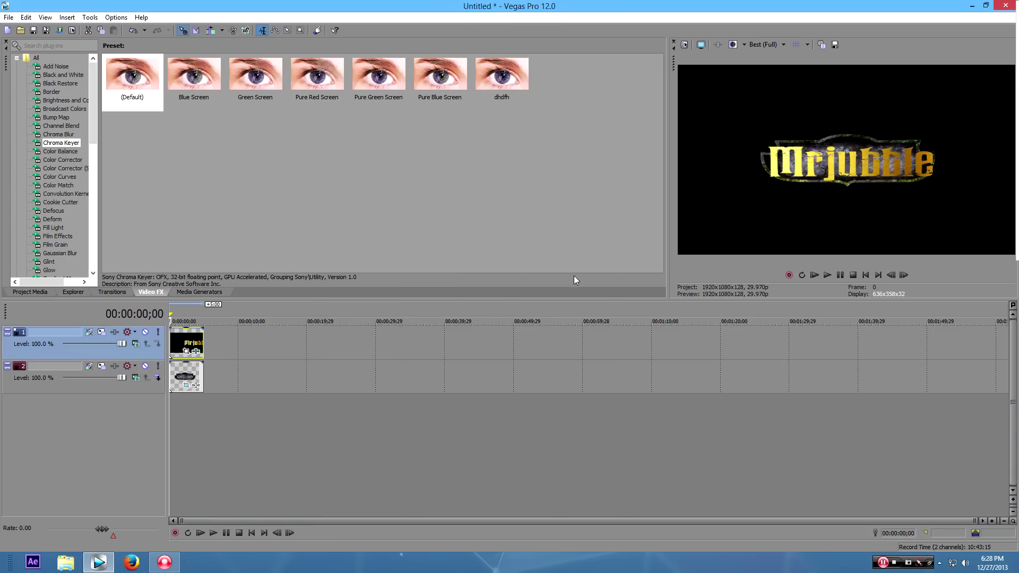
Enlarge the Lol Logo event's Pan/Crop frame to about 1,974.9 by 1,132.1 and shift it slightly right to position the text over the plate.
{"action": "left_click", "coordinate": [187, 352]}
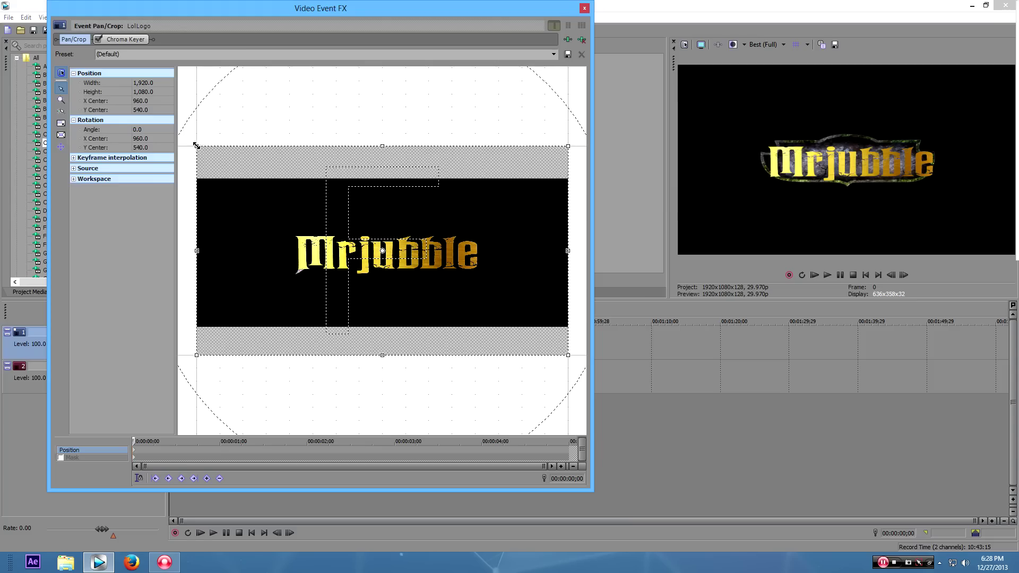
{"action": "left_click_drag", "start_coordinate": [196, 144], "coordinate": [191, 140]}
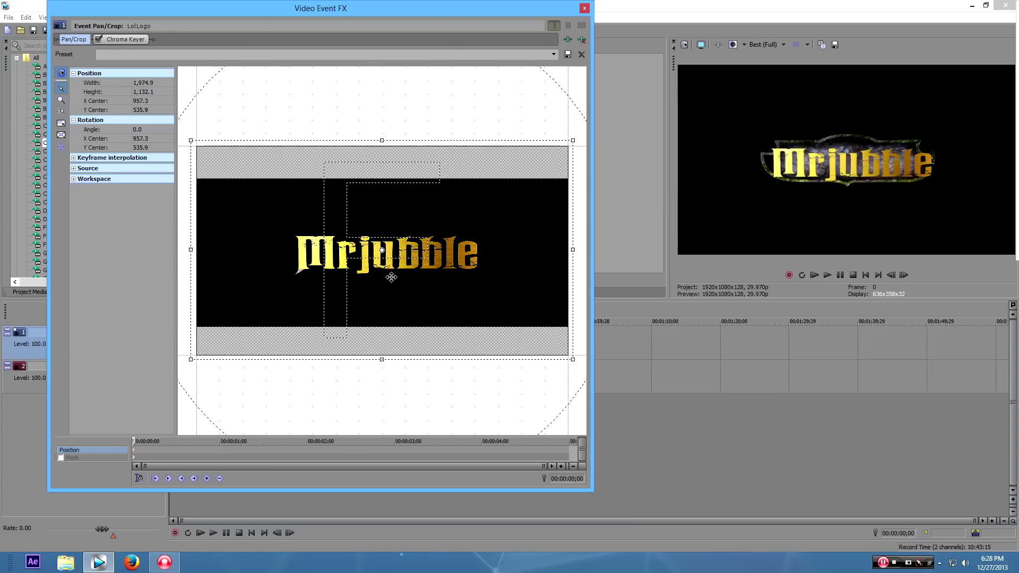
{"action": "left_click_drag", "start_coordinate": [391, 277], "coordinate": [395, 278]}
{"action": "left_click", "coordinate": [584, 8]}
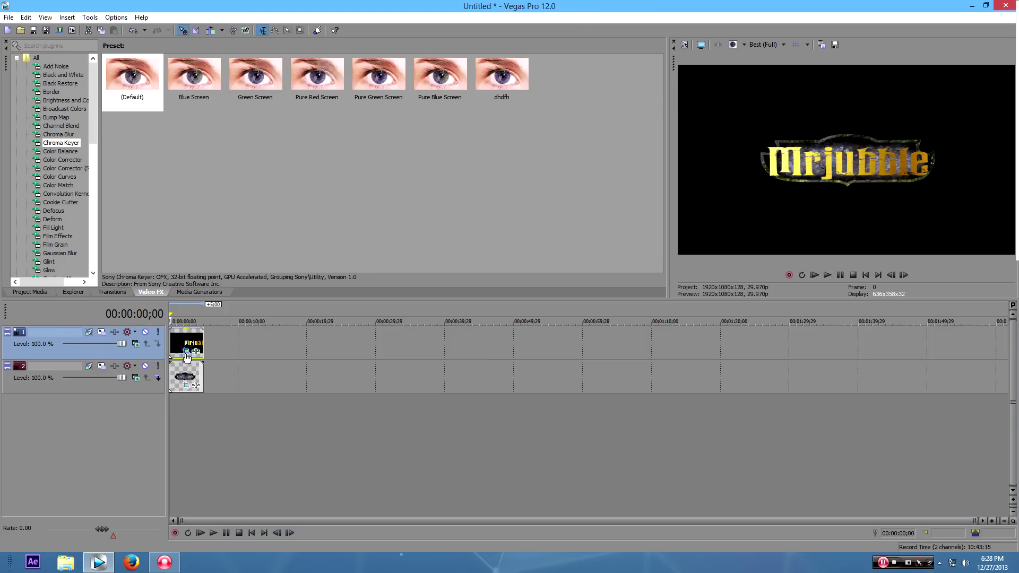
Add Map.jpg from the Desktop to a new track below the blank logo as the background.
{"action": "left_click", "coordinate": [68, 294]}
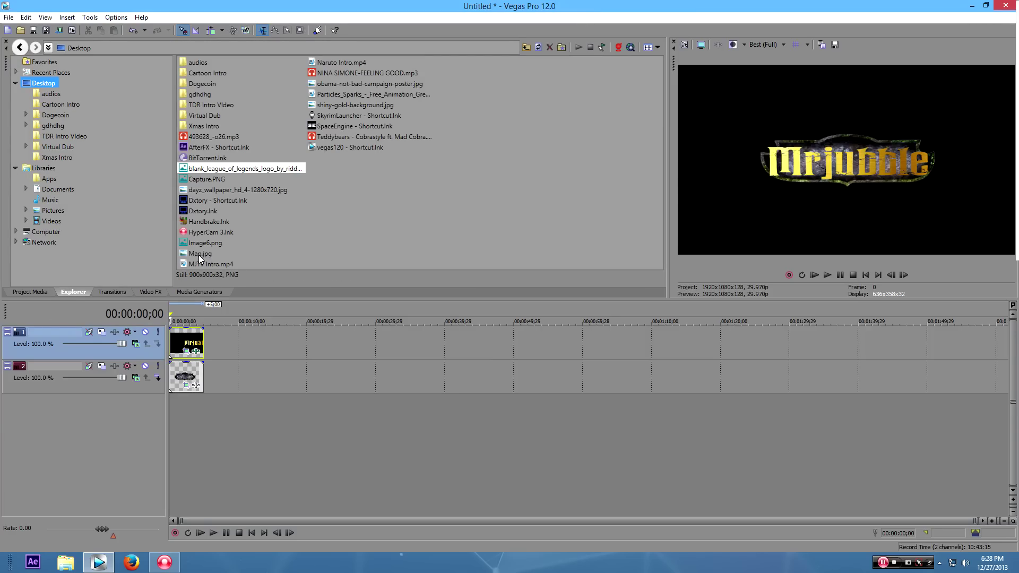
{"action": "left_click", "coordinate": [236, 189]}
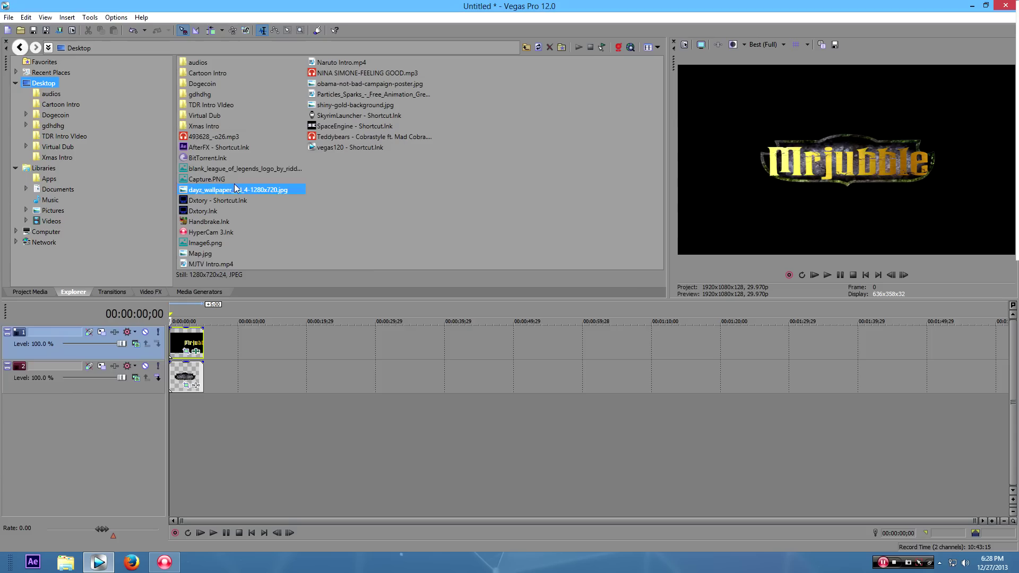
{"action": "left_click", "coordinate": [240, 208]}
{"action": "left_click", "coordinate": [200, 255]}
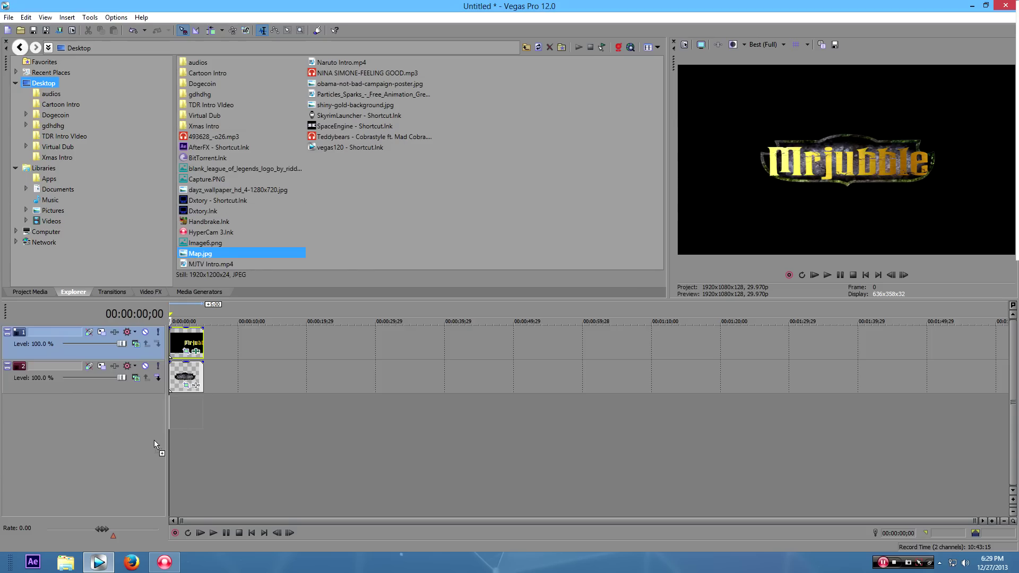
{"action": "left_click_drag", "start_coordinate": [154, 441], "coordinate": [154, 440]}
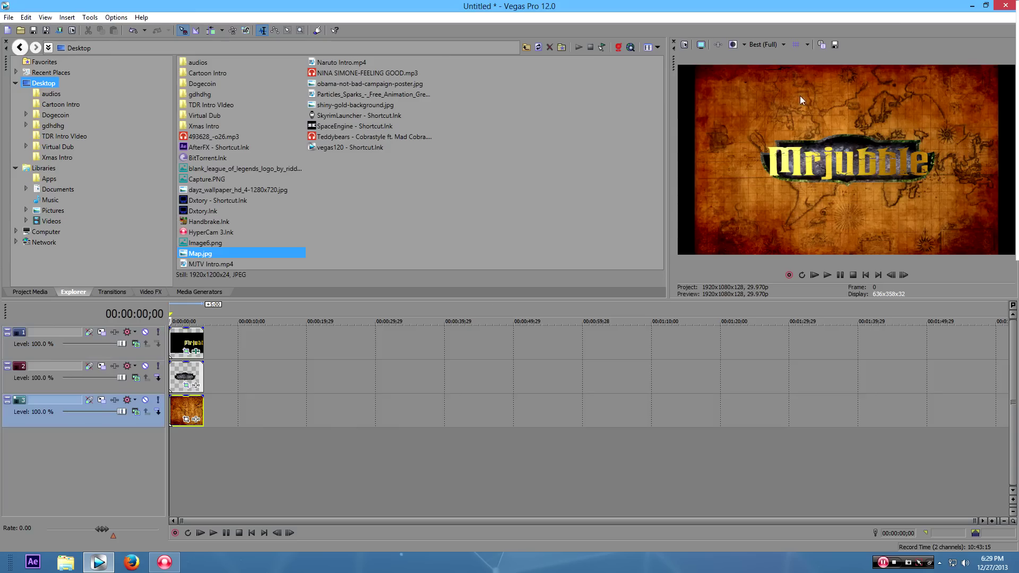
Turn off Maintain aspect ratio for the Map event and lower its opacity to about 62%.
{"action": "right_click", "coordinate": [194, 406]}
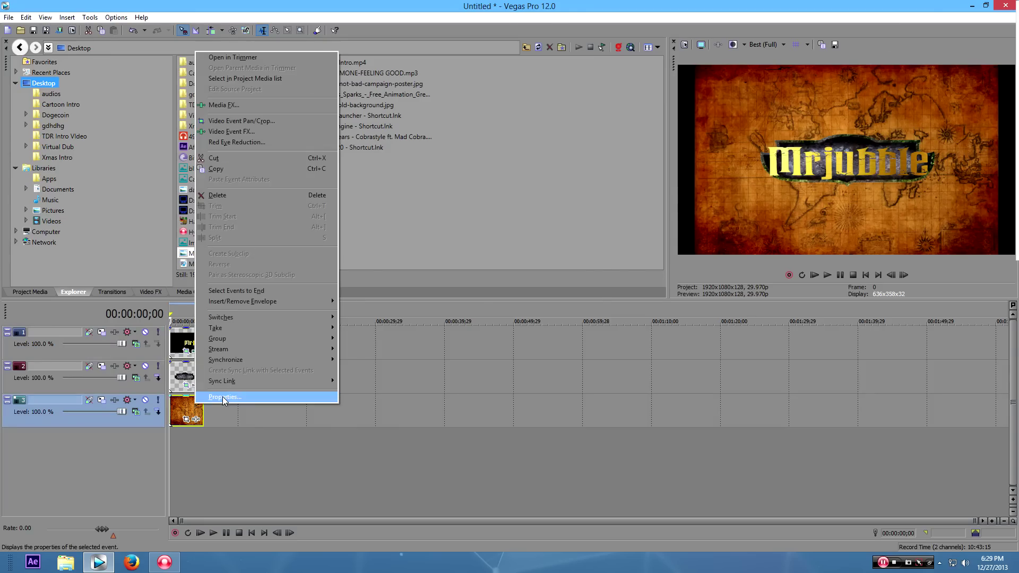
{"action": "left_click", "coordinate": [213, 398]}
{"action": "left_click", "coordinate": [439, 173]}
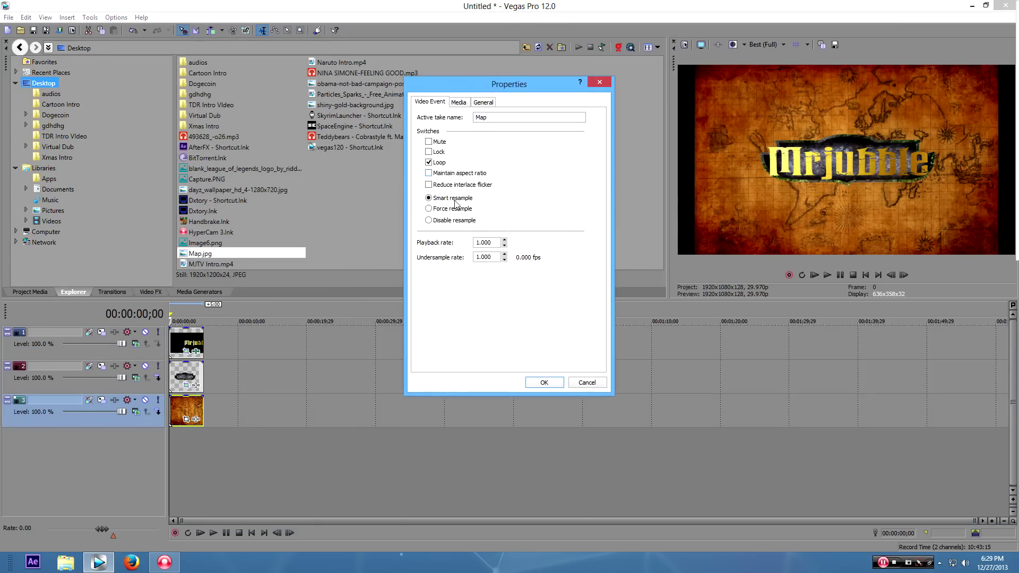
{"action": "left_click", "coordinate": [531, 382]}
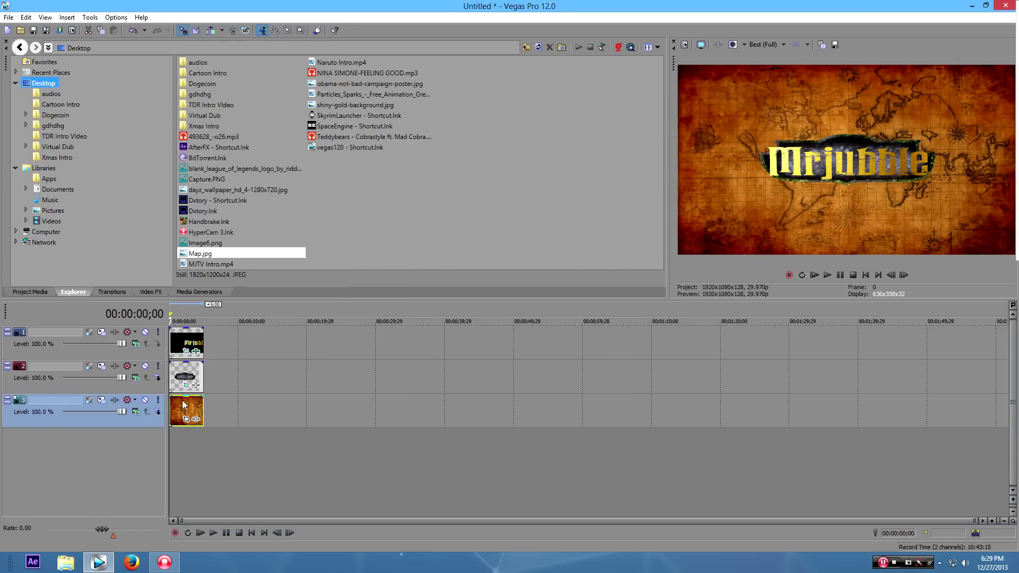
{"action": "left_click_drag", "start_coordinate": [186, 396], "coordinate": [190, 411]}
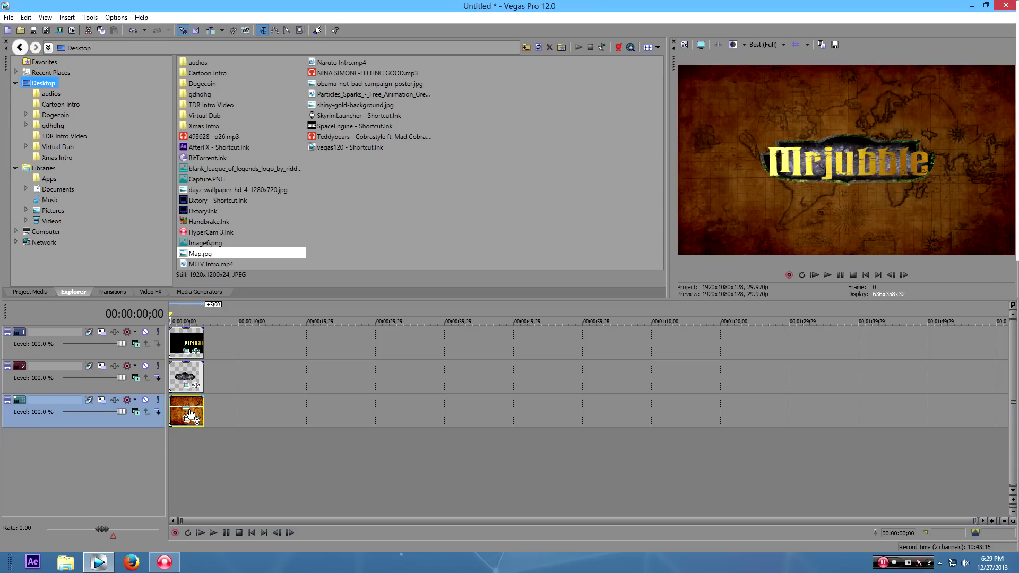
Insert a video track above the text and add the Elliptical Transparent to Black color gradient at its start.
{"action": "right_click", "coordinate": [310, 337]}
{"action": "left_click", "coordinate": [380, 417]}
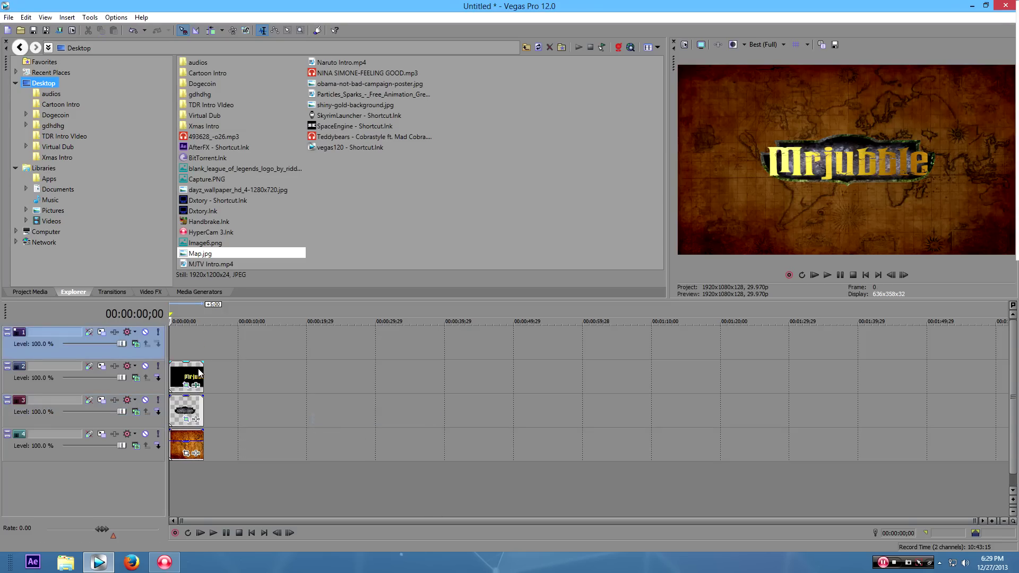
{"action": "left_click", "coordinate": [201, 292]}
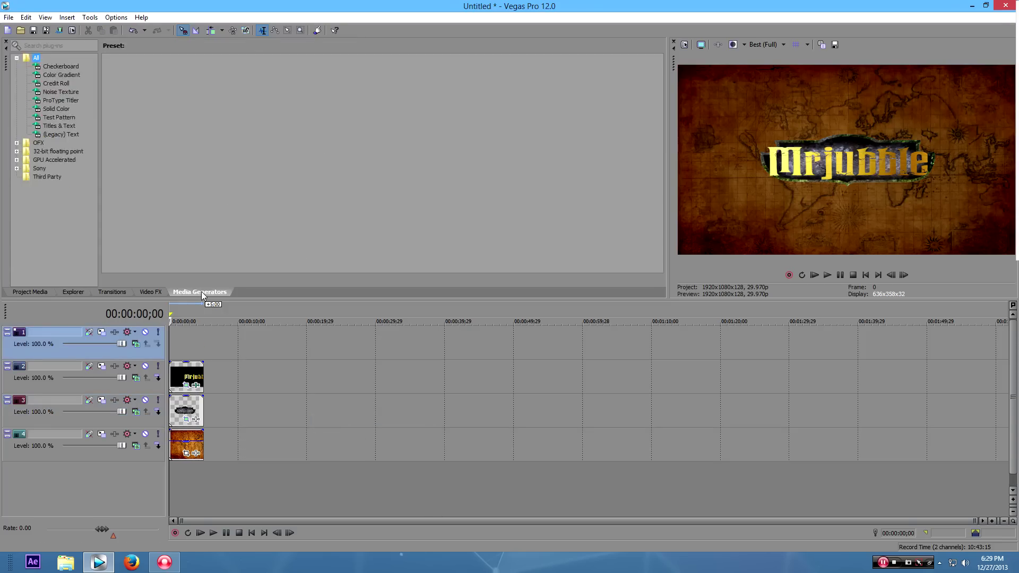
{"action": "left_click", "coordinate": [72, 75]}
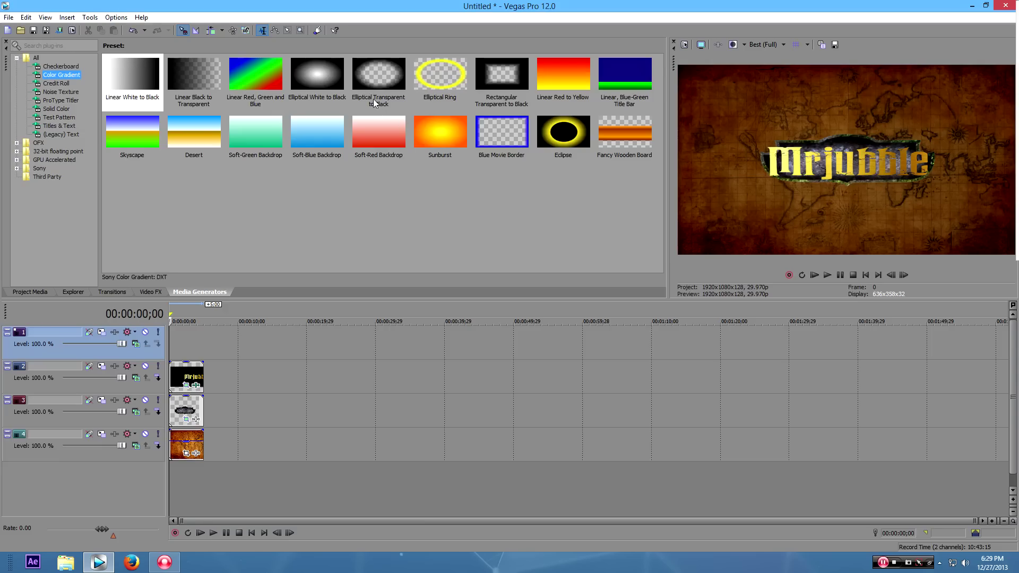
{"action": "left_click", "coordinate": [380, 72]}
{"action": "left_click_drag", "start_coordinate": [167, 320], "coordinate": [171, 339]}
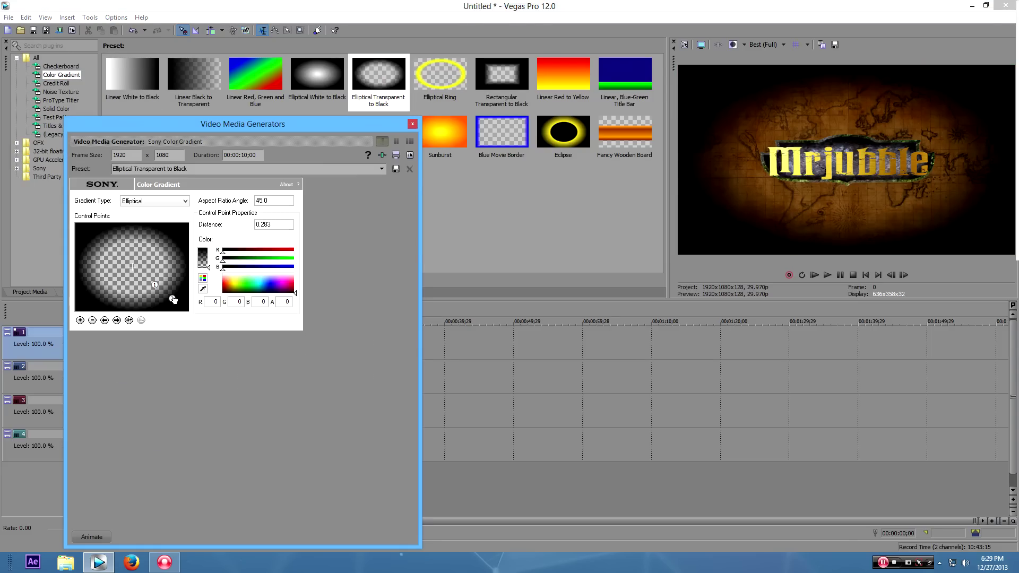
Move the gradient's outer control point to the corner at a distance of about 0.707, and clear the inner control point's distance.
{"action": "left_click_drag", "start_coordinate": [172, 299], "coordinate": [189, 311]}
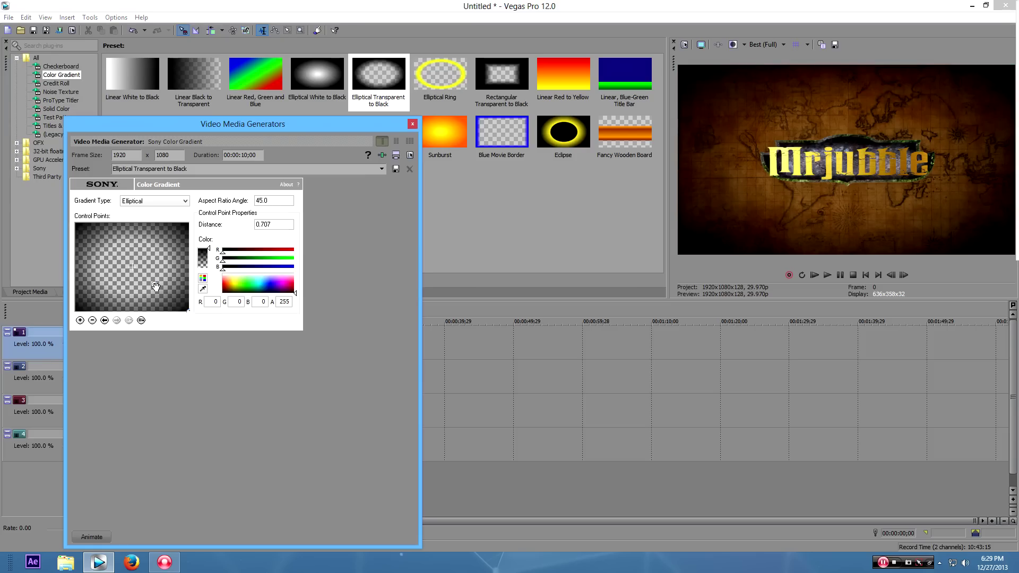
{"action": "left_click", "coordinate": [155, 285]}
{"action": "left_click_drag", "start_coordinate": [277, 224], "coordinate": [199, 224]}
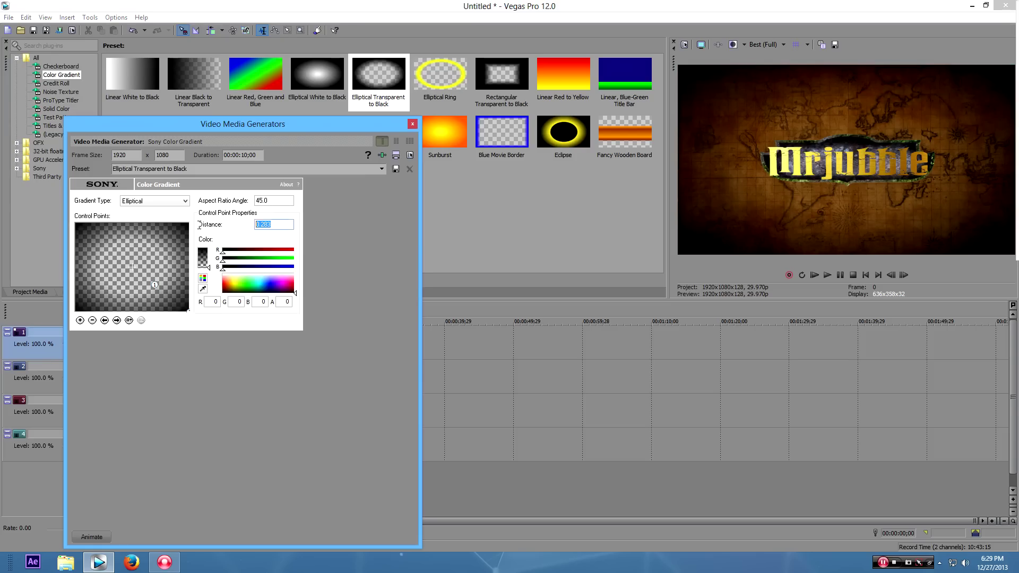
{"action": "key", "text": "BackSpace"}
{"action": "key", "text": "Return"}
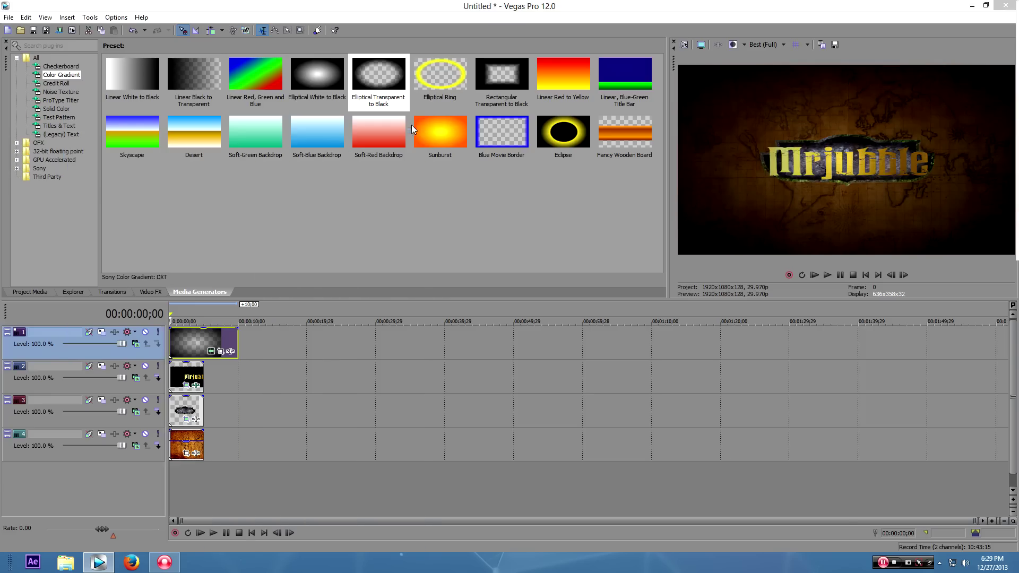
{"action": "left_click", "coordinate": [412, 124]}
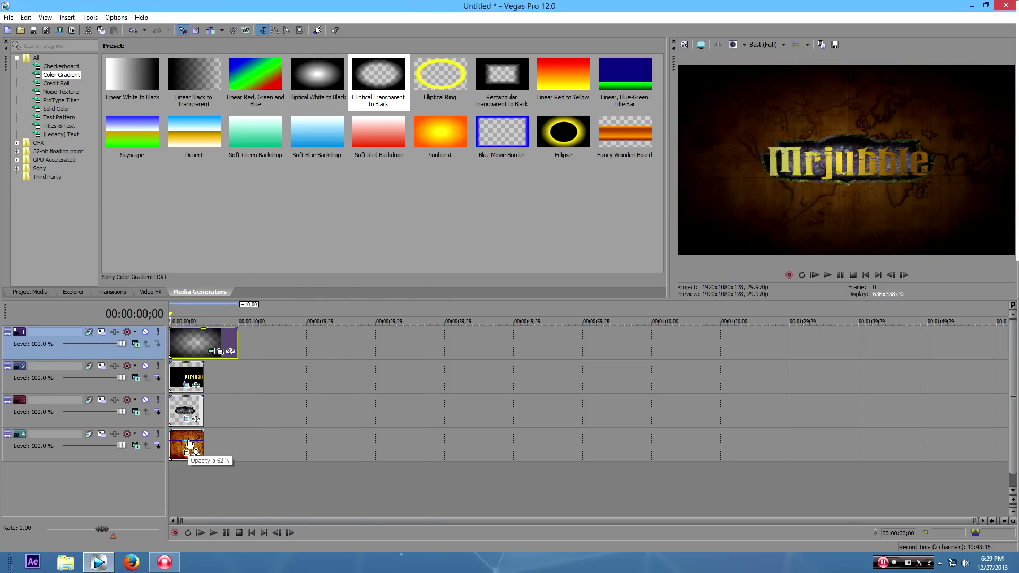
Lower the Map event's opacity further to darken the background.
{"action": "left_click_drag", "start_coordinate": [190, 443], "coordinate": [188, 451]}
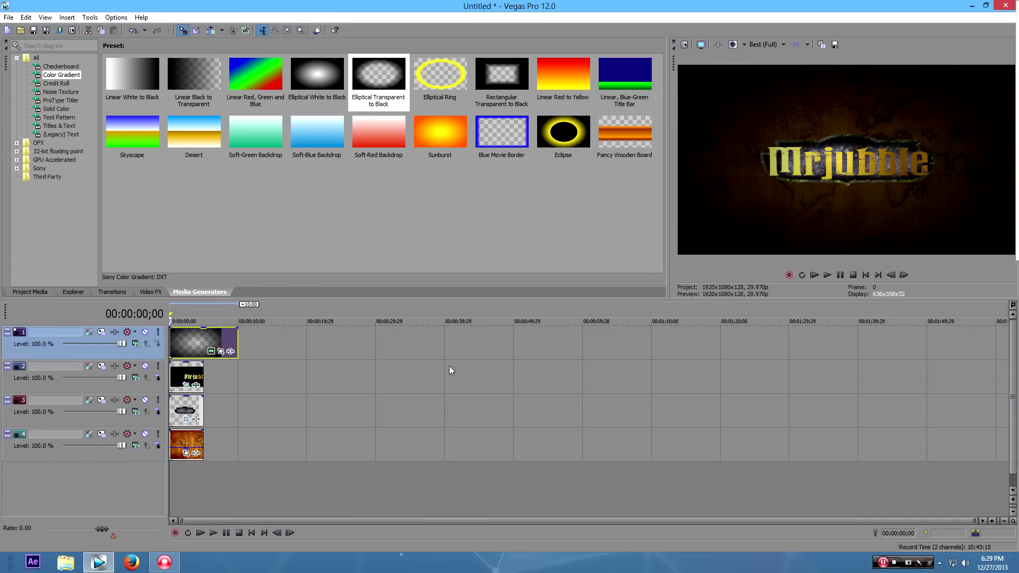
Insert a video track below the gradient and place the Particles_Sparks clip on it, matching the project video settings to the clip.
{"action": "right_click", "coordinate": [325, 367]}
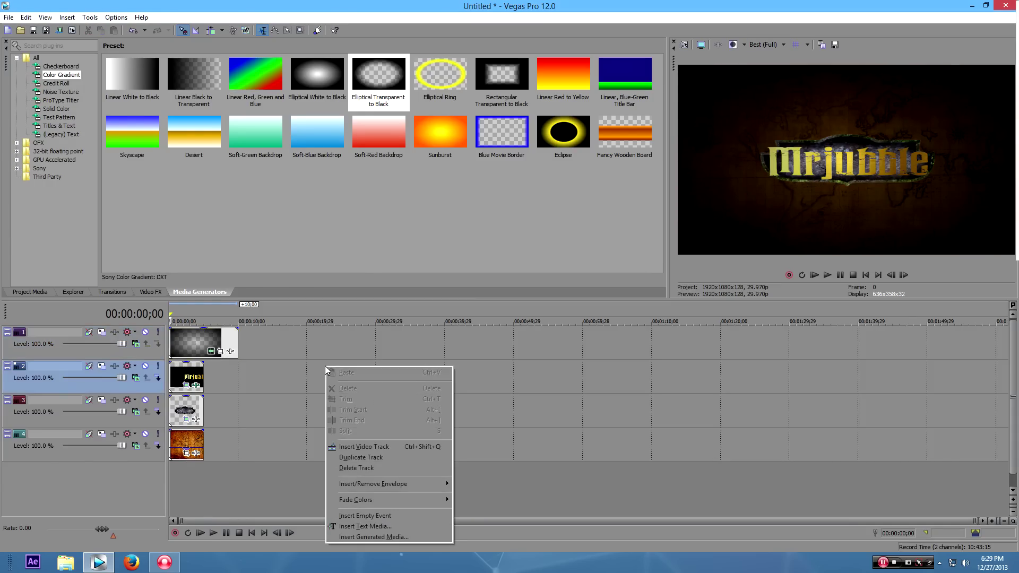
{"action": "left_click", "coordinate": [370, 448]}
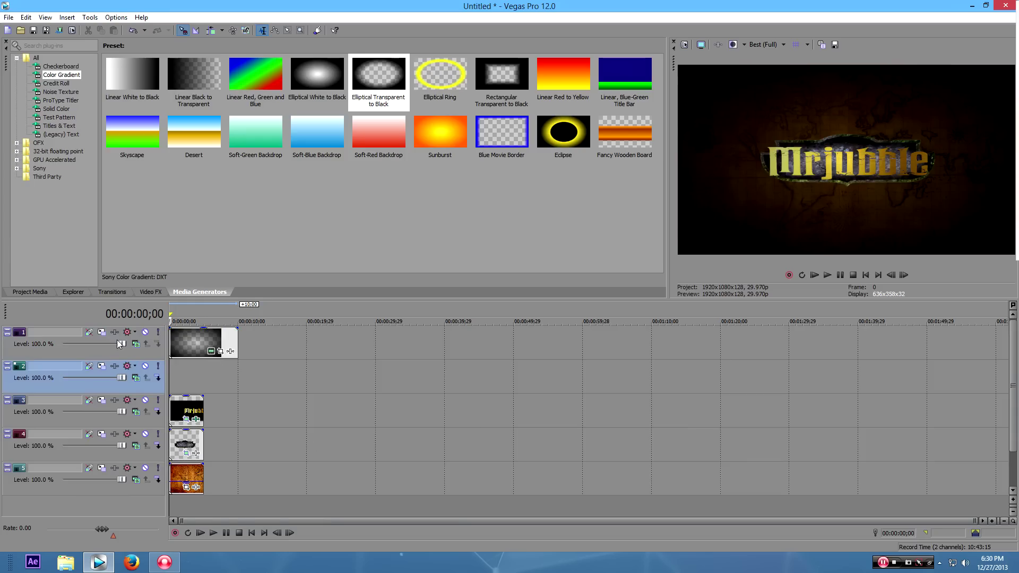
{"action": "left_click", "coordinate": [74, 292]}
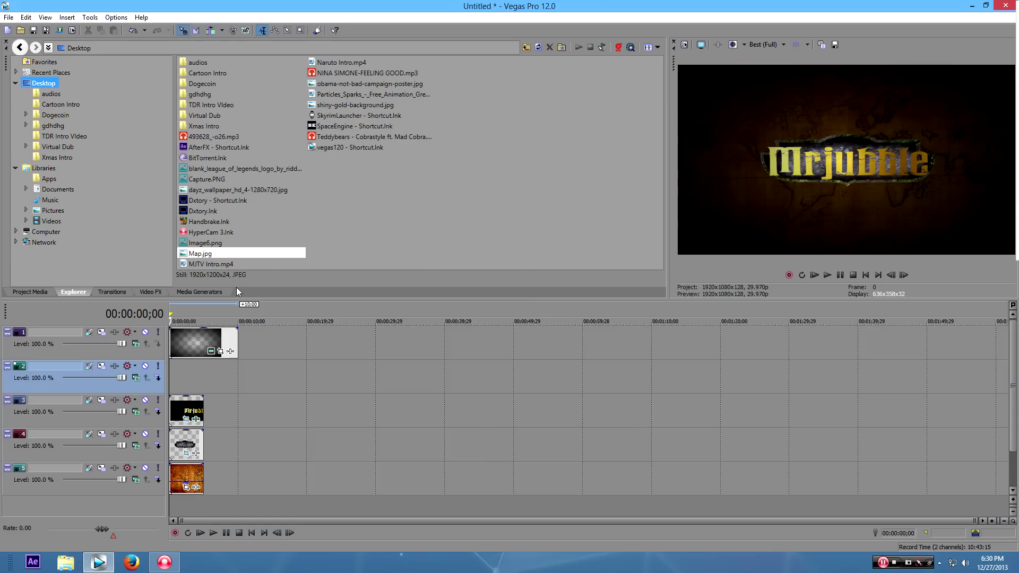
{"action": "left_click", "coordinate": [387, 94]}
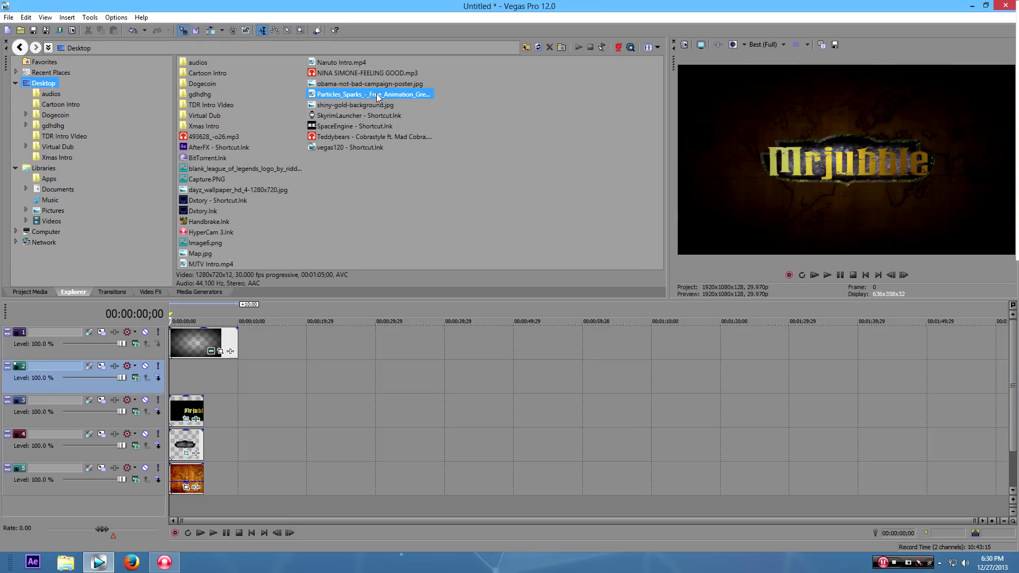
{"action": "left_click_drag", "start_coordinate": [378, 91], "coordinate": [153, 373]}
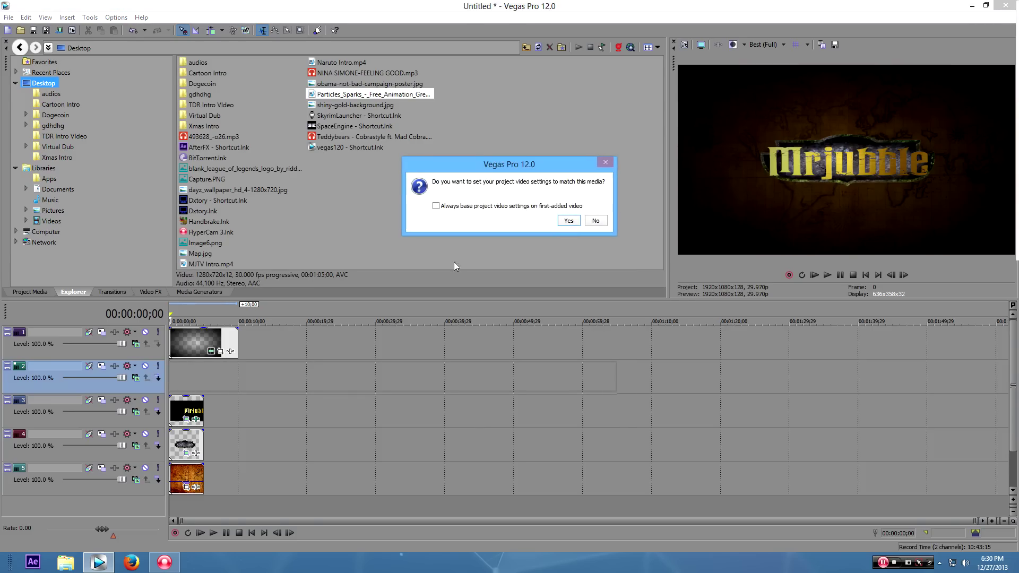
{"action": "left_click", "coordinate": [570, 221]}
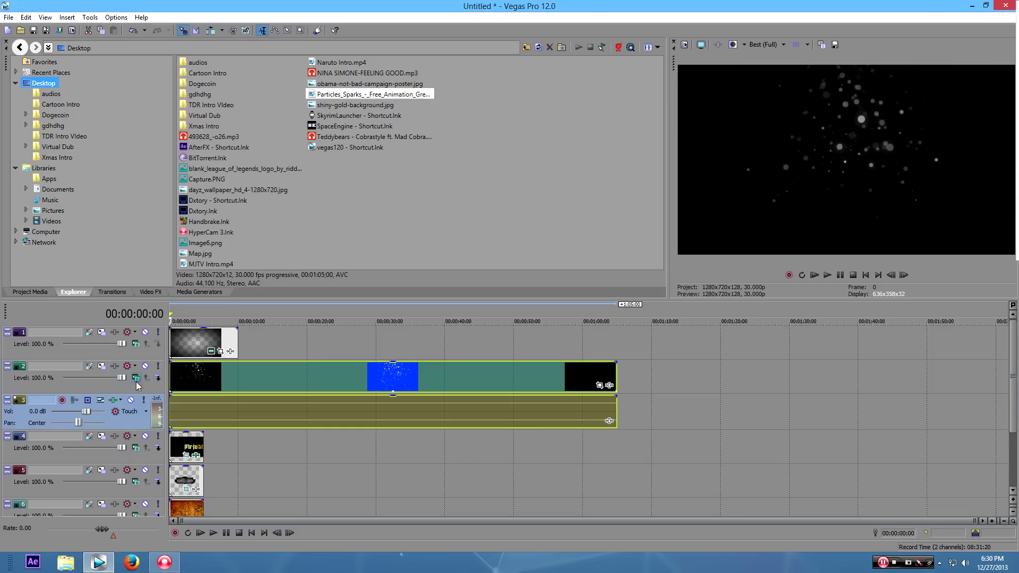
Delete the particle clip's audio track and change the particle video track's compositing mode to blend the sparks over the layers below.
{"action": "right_click", "coordinate": [133, 422]}
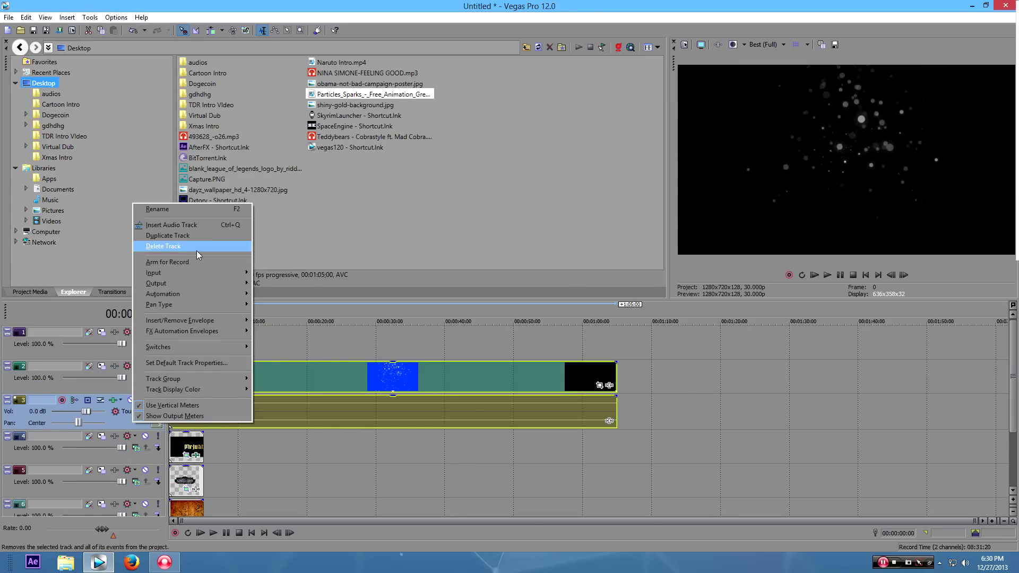
{"action": "left_click", "coordinate": [162, 246]}
{"action": "left_click", "coordinate": [135, 377]}
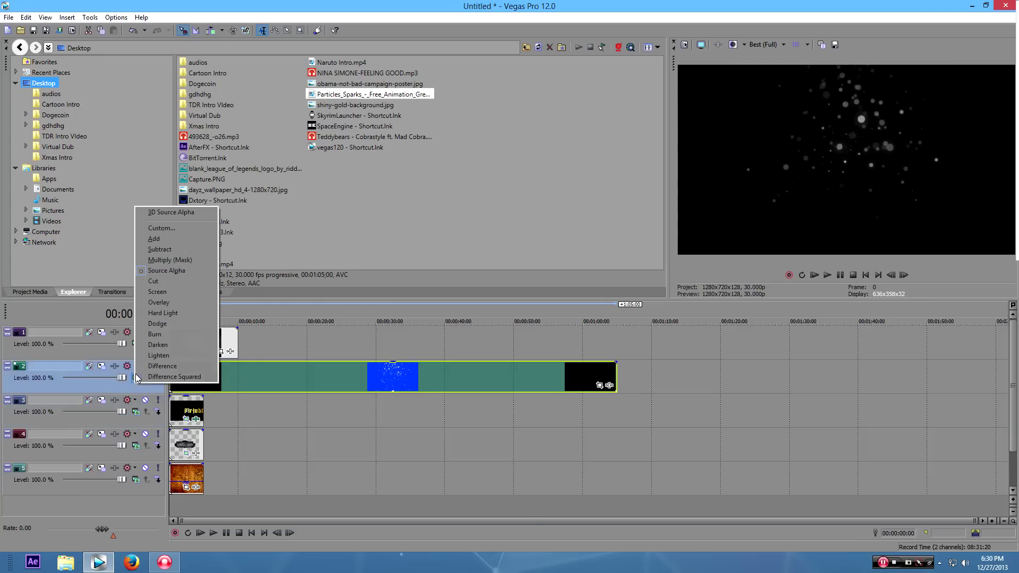
{"action": "left_click", "coordinate": [170, 247]}
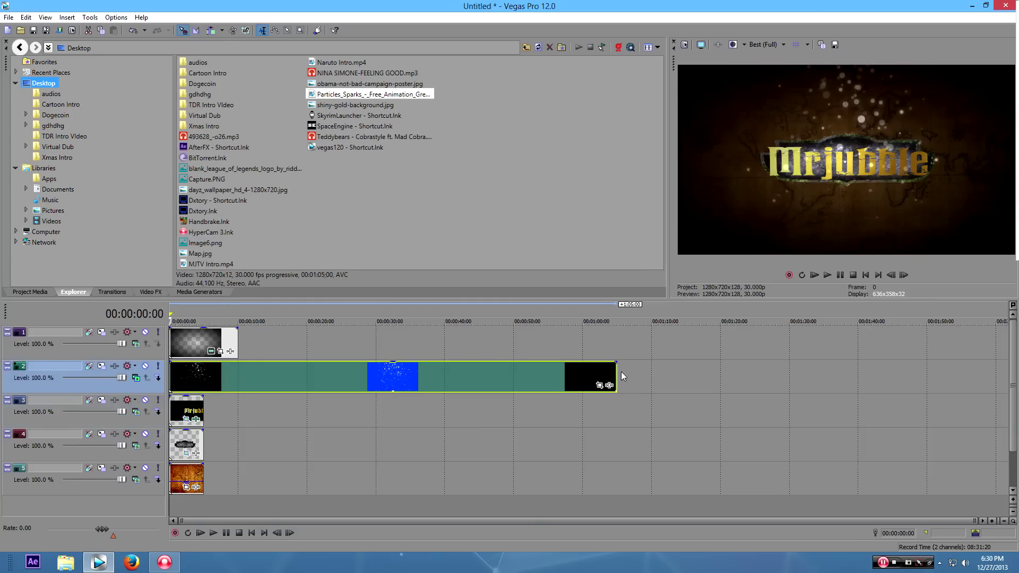
Trim the particle event to end with the gradient event, and apply the default Color Corrector effect to it.
{"action": "left_click_drag", "start_coordinate": [616, 376], "coordinate": [237, 391]}
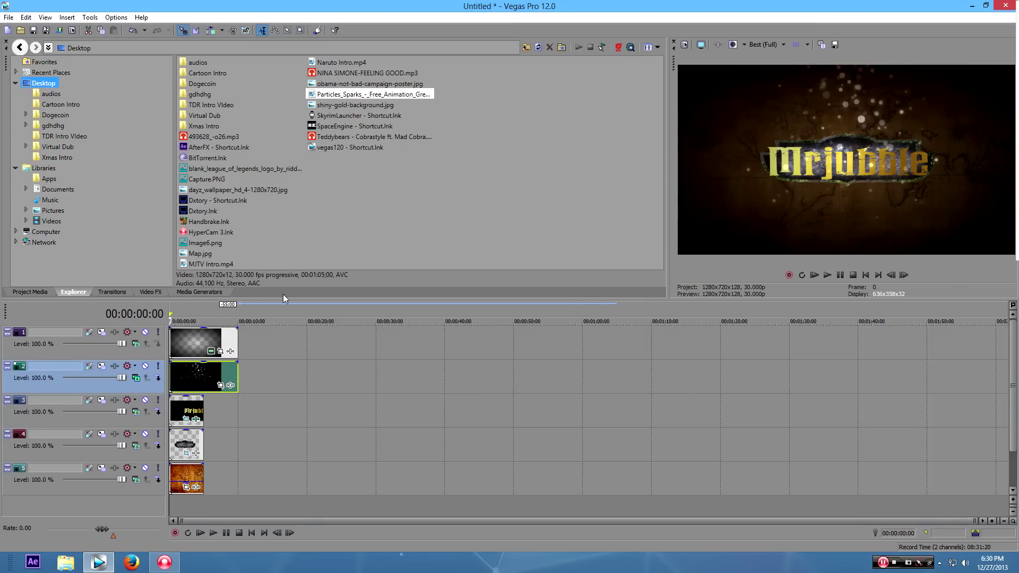
{"action": "left_click", "coordinate": [148, 292]}
{"action": "left_click", "coordinate": [73, 160]}
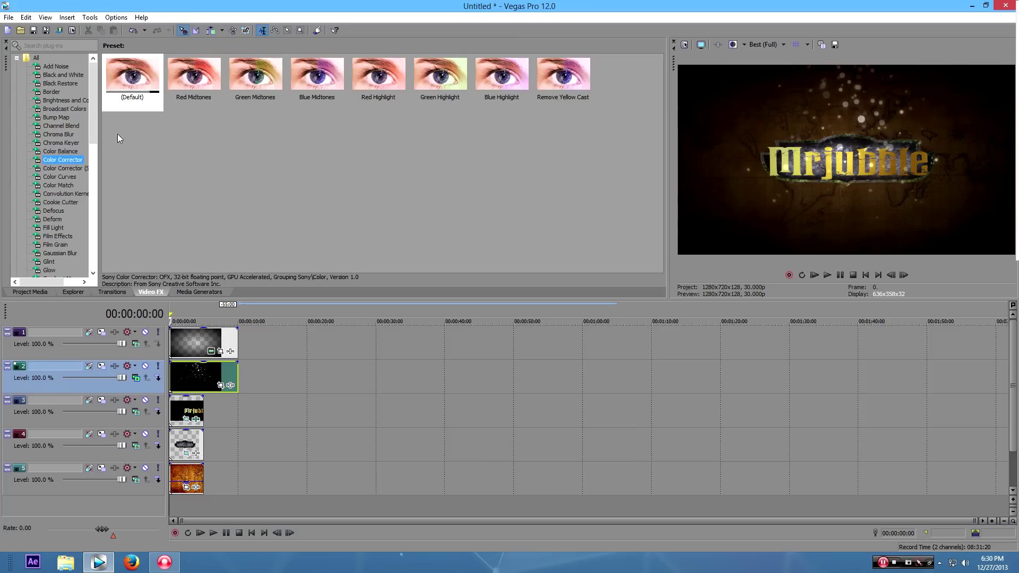
{"action": "left_click_drag", "start_coordinate": [135, 74], "coordinate": [198, 372]}
Tint the particles gold by setting the Color Corrector's Mid to about 149.24, 0.931 and High to about 142.4, 0.9887.
{"action": "left_click_drag", "start_coordinate": [153, 237], "coordinate": [147, 229]}
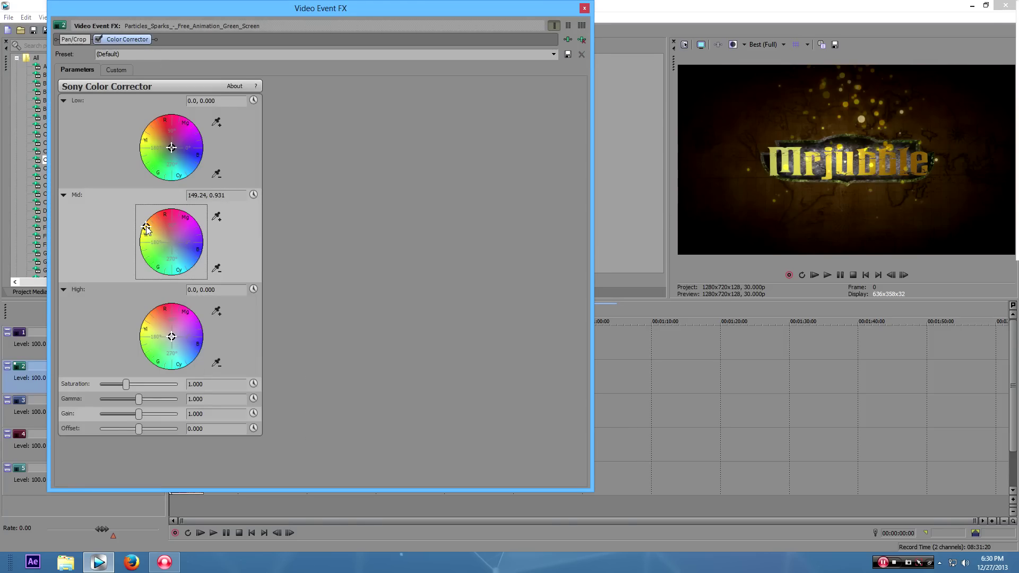
{"action": "left_click", "coordinate": [146, 317]}
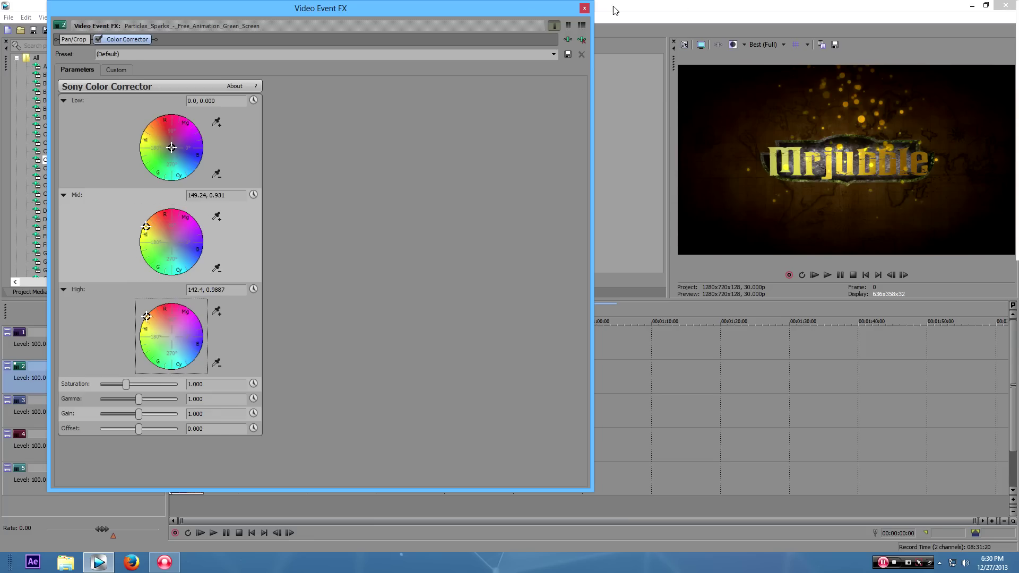
{"action": "left_click", "coordinate": [584, 8]}
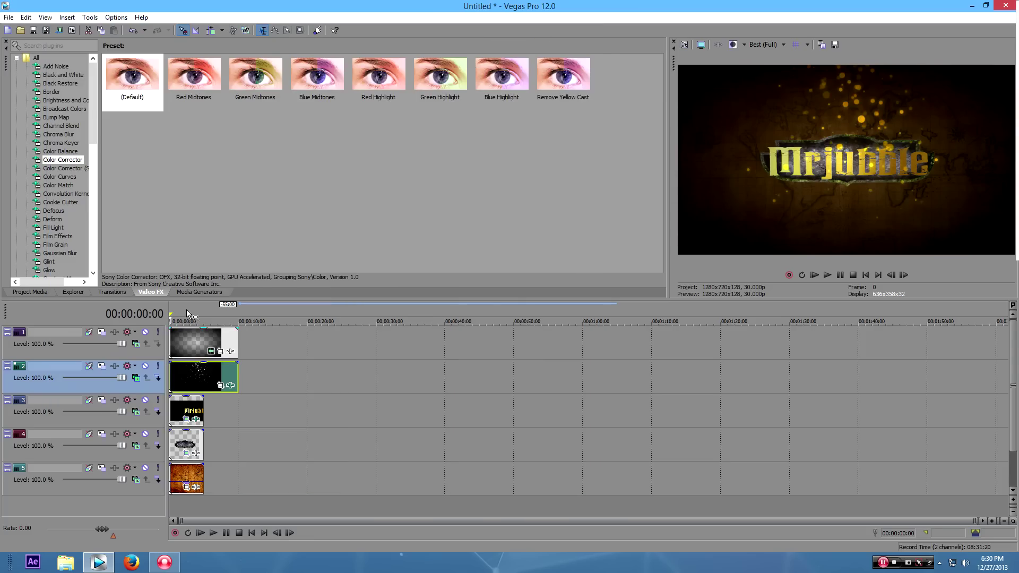
Preview the sparks up to 00:00:05:00 and lower the particle event's opacity to about half.
{"action": "left_click", "coordinate": [181, 339]}
{"action": "left_click", "coordinate": [190, 338]}
{"action": "left_click_drag", "start_coordinate": [189, 339], "coordinate": [204, 339]}
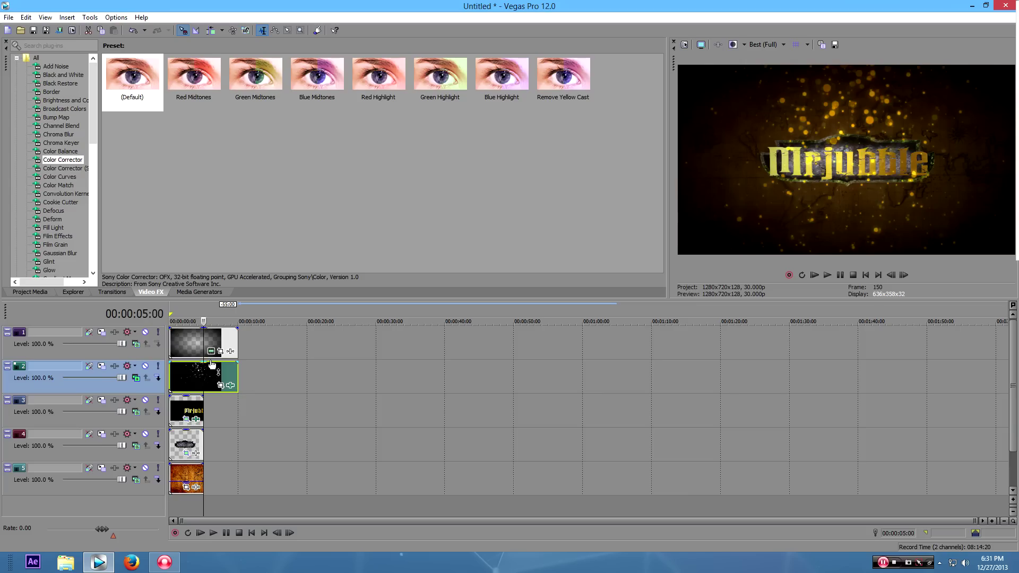
{"action": "left_click_drag", "start_coordinate": [205, 364], "coordinate": [211, 382]}
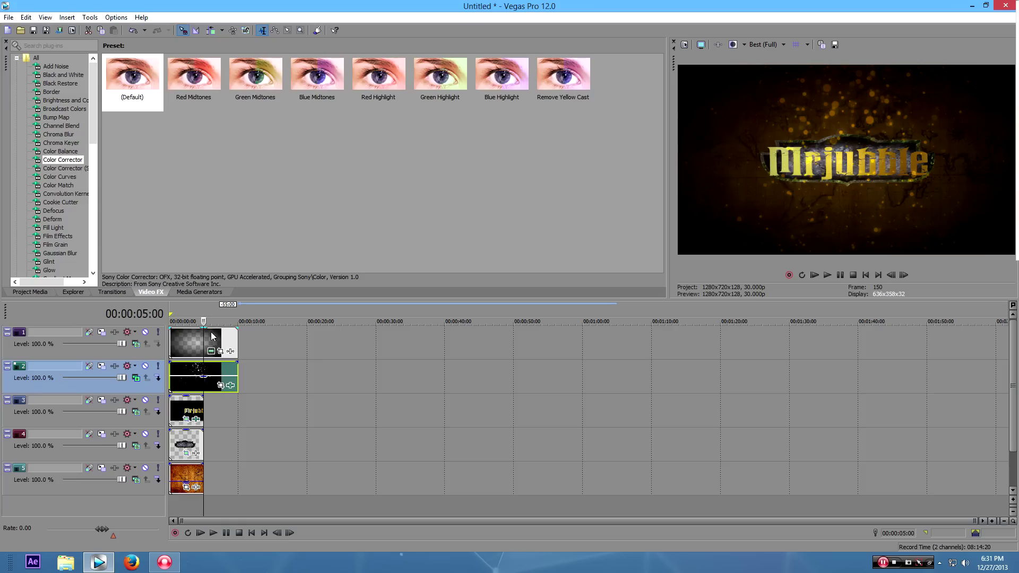
Trim or extend the events on all five tracks so that they end at 00:00:07:00.
{"action": "key", "text": "space"}
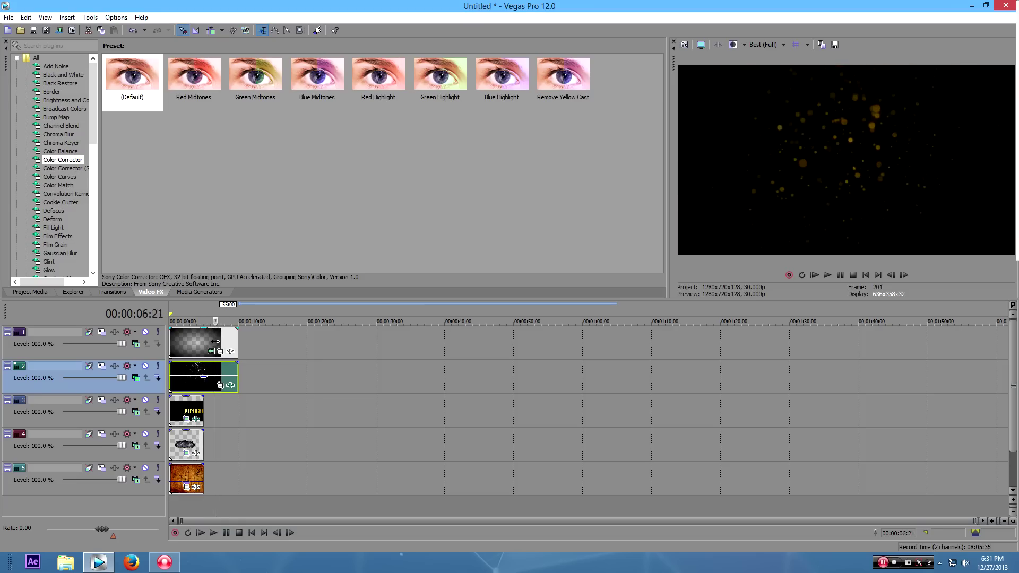
{"action": "left_click_drag", "start_coordinate": [217, 344], "coordinate": [218, 341]}
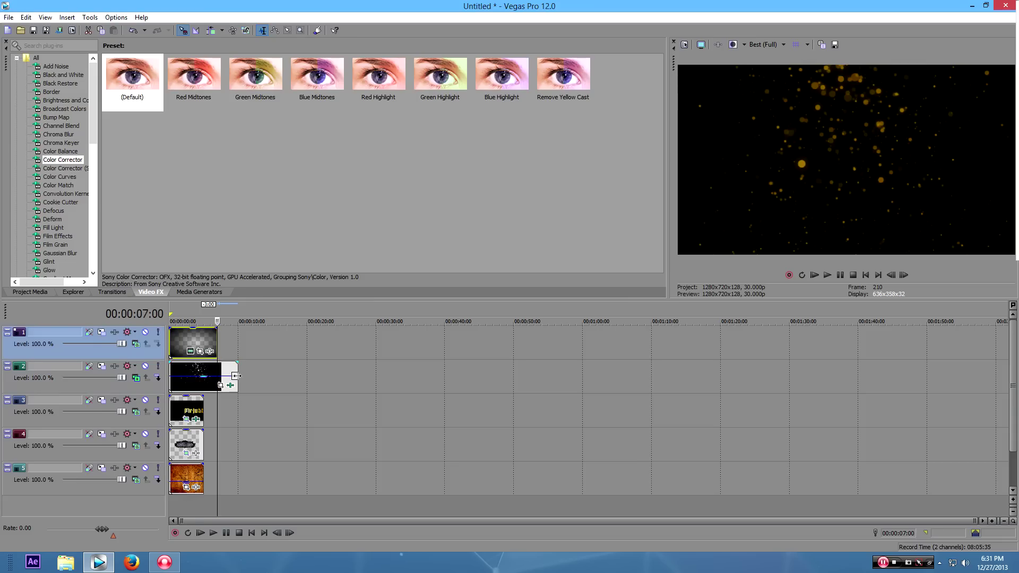
{"action": "left_click_drag", "start_coordinate": [237, 376], "coordinate": [217, 409]}
{"action": "left_click_drag", "start_coordinate": [204, 446], "coordinate": [216, 481]}
Scrub through the start of the intro and reduce the particle event's opacity a little more.
{"action": "left_click", "coordinate": [174, 344]}
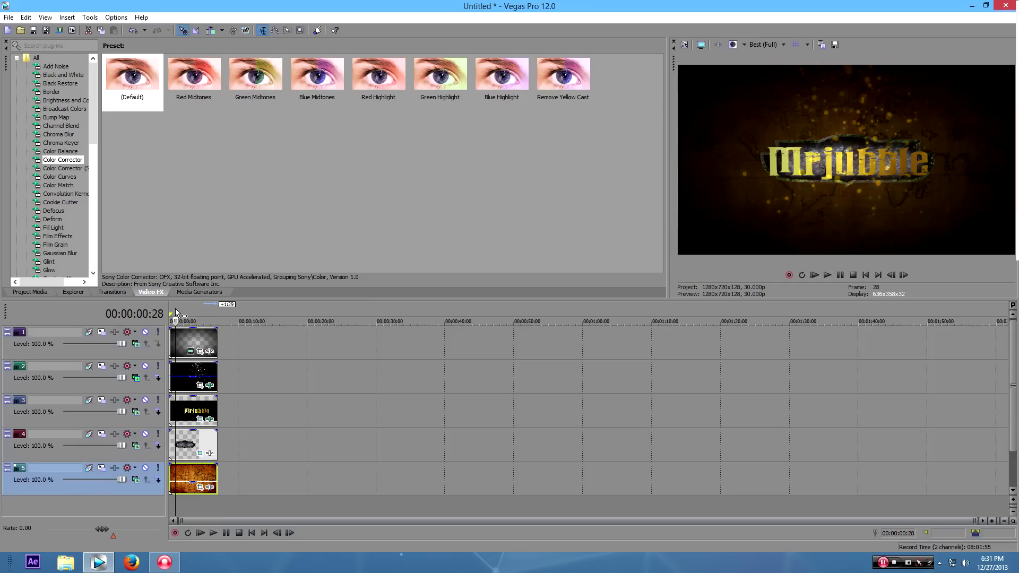
{"action": "left_click", "coordinate": [174, 341]}
{"action": "left_click_drag", "start_coordinate": [175, 340], "coordinate": [196, 351]}
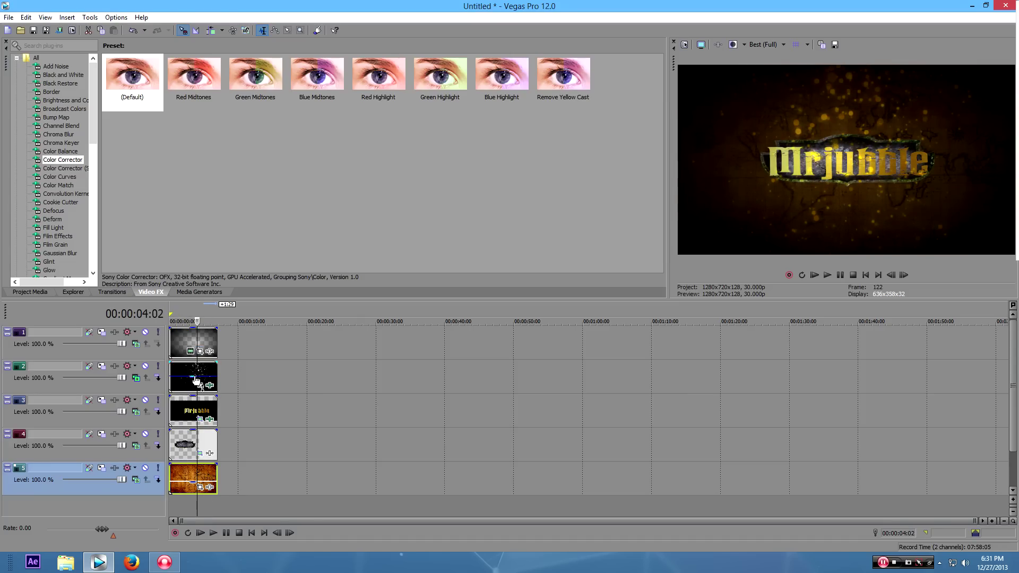
{"action": "left_click_drag", "start_coordinate": [195, 376], "coordinate": [195, 384]}
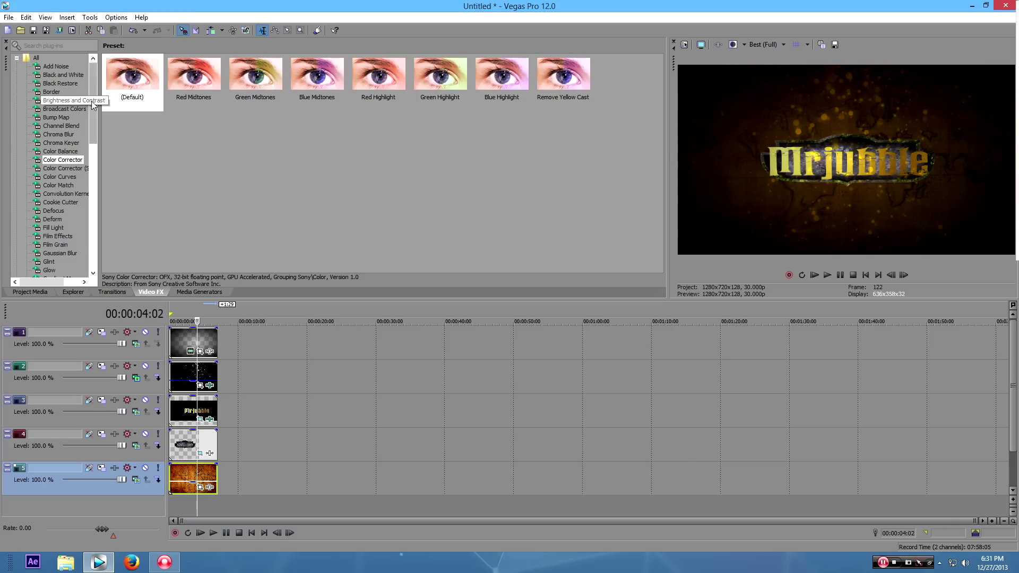
Apply the Moderate Light Rays preset of the Light Rays effect to the gold text event.
{"action": "left_click_drag", "start_coordinate": [91, 101], "coordinate": [90, 211]}
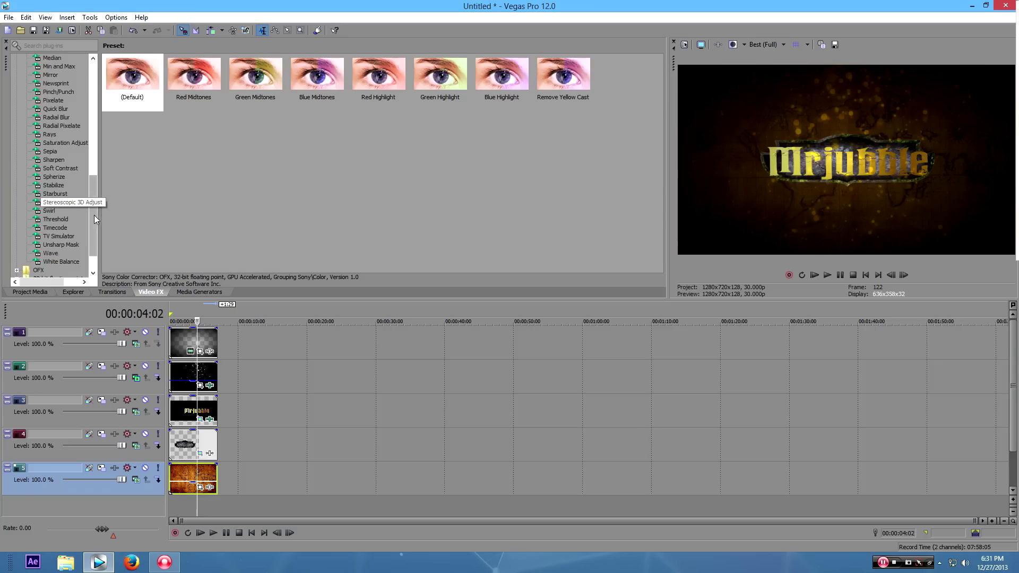
{"action": "left_click_drag", "start_coordinate": [94, 215], "coordinate": [91, 192]}
{"action": "left_click", "coordinate": [55, 110]}
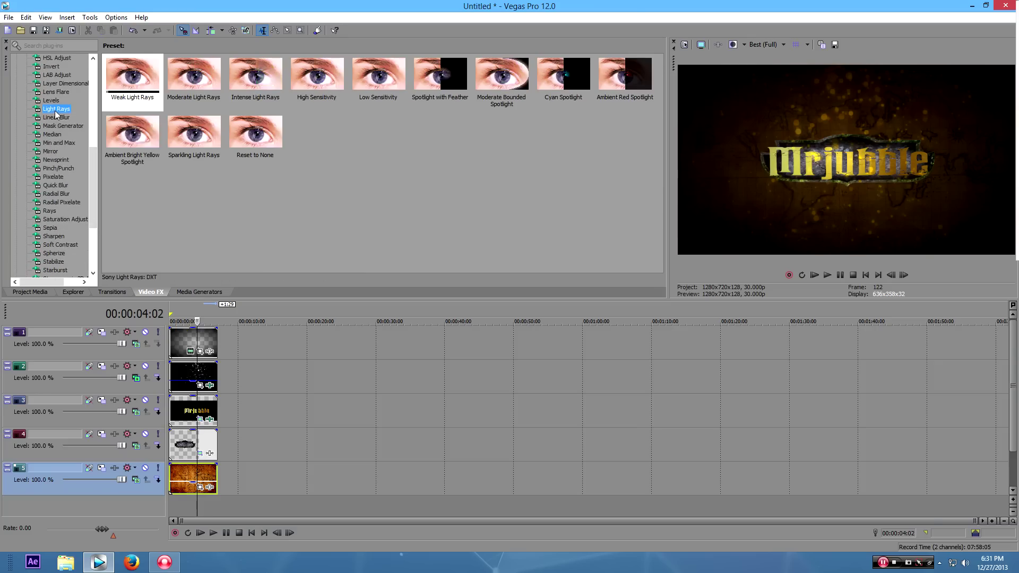
{"action": "left_click", "coordinate": [193, 85]}
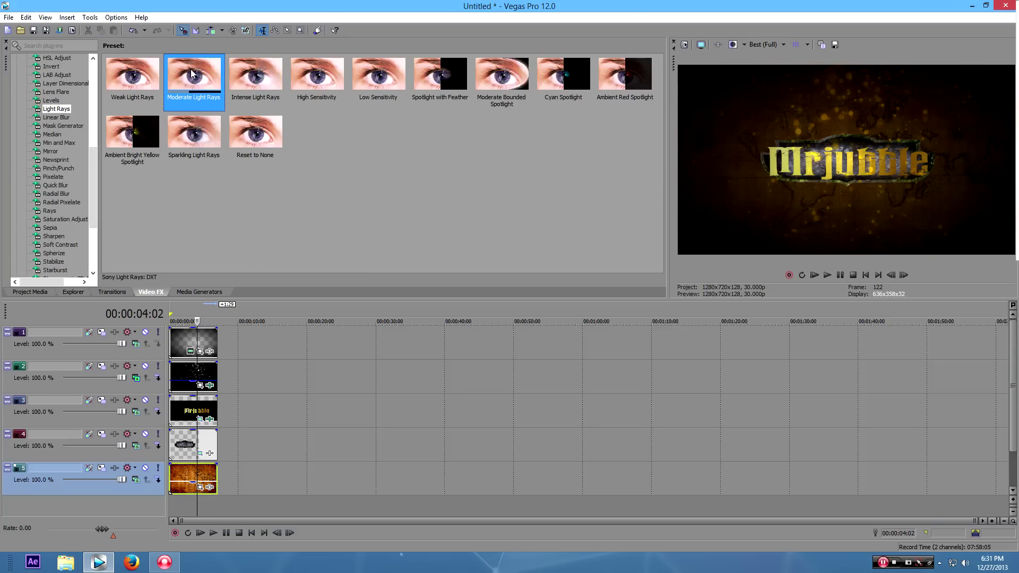
{"action": "left_click_drag", "start_coordinate": [242, 245], "coordinate": [180, 417]}
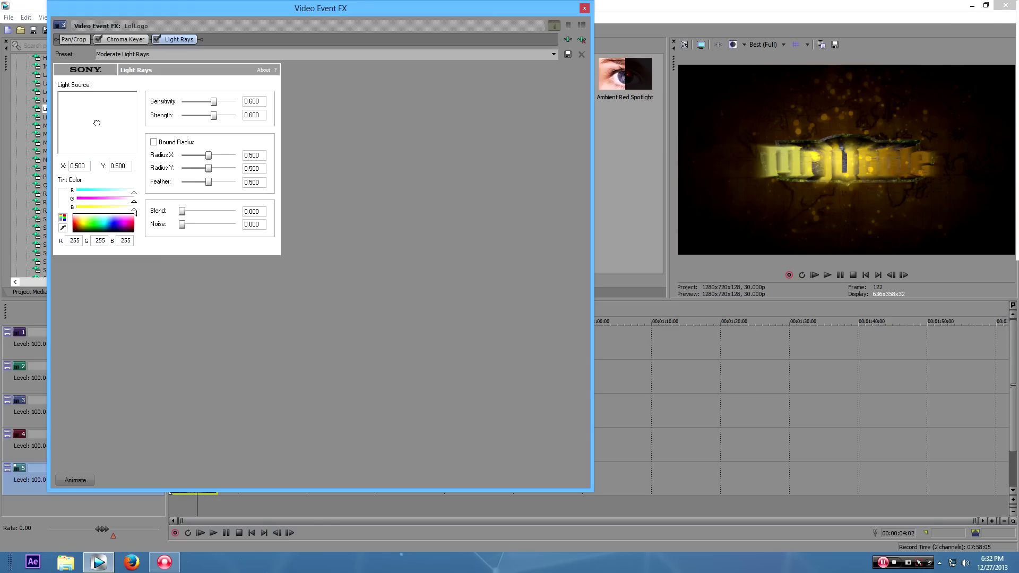
Set the light rays' strength to 0.000 and light source to about 0.112, 0.567, and open the effect's keyframe animation.
{"action": "left_click_drag", "start_coordinate": [97, 123], "coordinate": [73, 127]}
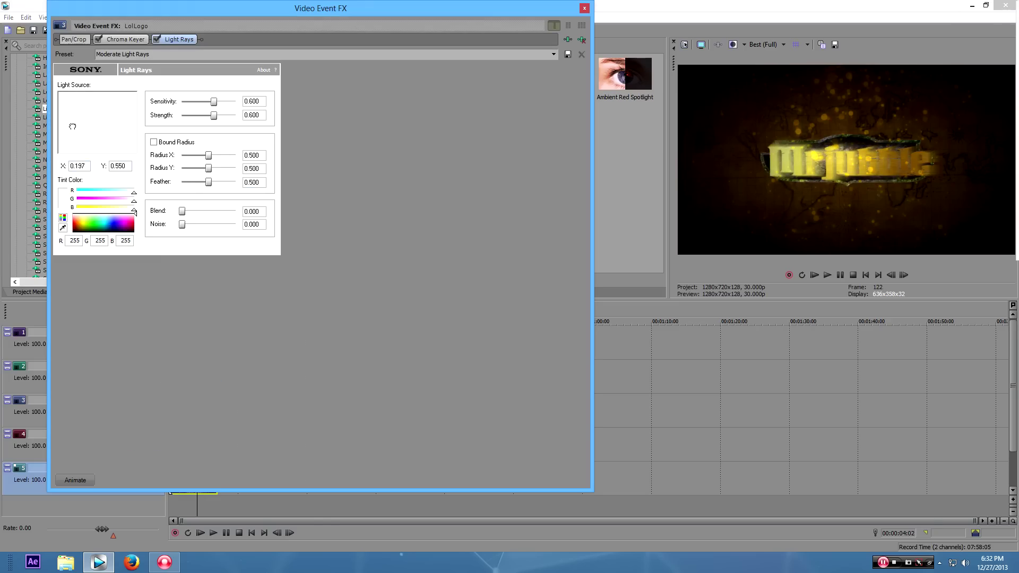
{"action": "left_click_drag", "start_coordinate": [214, 116], "coordinate": [173, 118]}
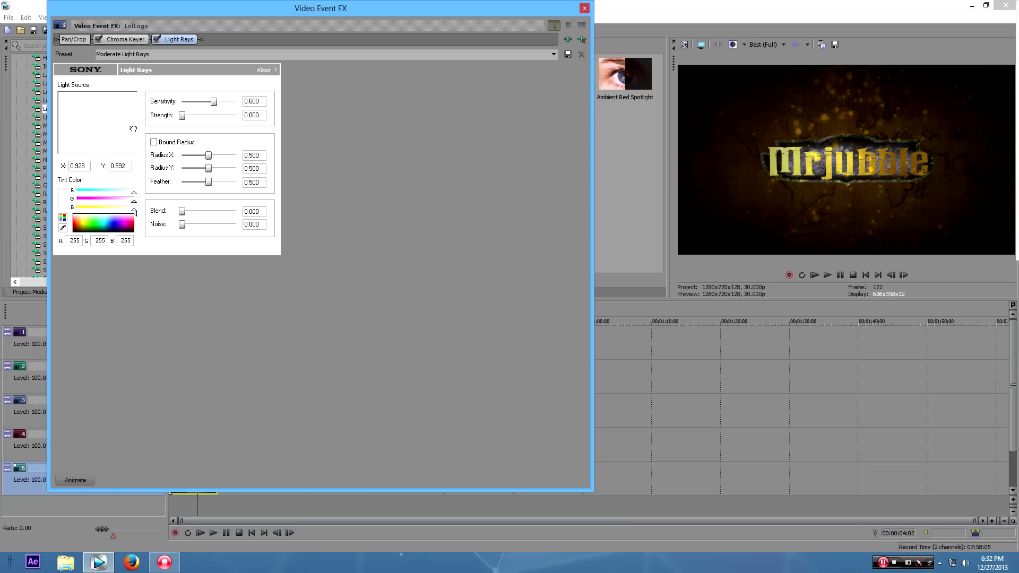
{"action": "left_click_drag", "start_coordinate": [123, 129], "coordinate": [68, 127]}
{"action": "left_click", "coordinate": [76, 479]}
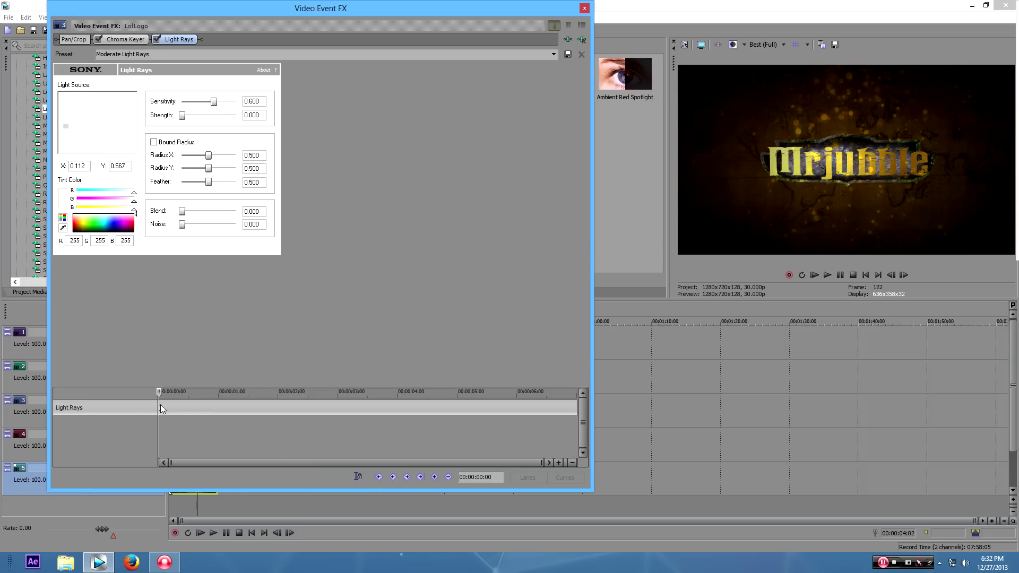
Keyframe the light rays at 00:00:00:21 with source 0.224, 0.575 and strength 0.158, and at 00:00:02:04 with source 0.355, 0.583 and strength 0.376.
{"action": "left_click_drag", "start_coordinate": [160, 392], "coordinate": [199, 394]}
{"action": "left_click_drag", "start_coordinate": [69, 129], "coordinate": [75, 129]}
{"action": "left_click_drag", "start_coordinate": [182, 116], "coordinate": [189, 116]}
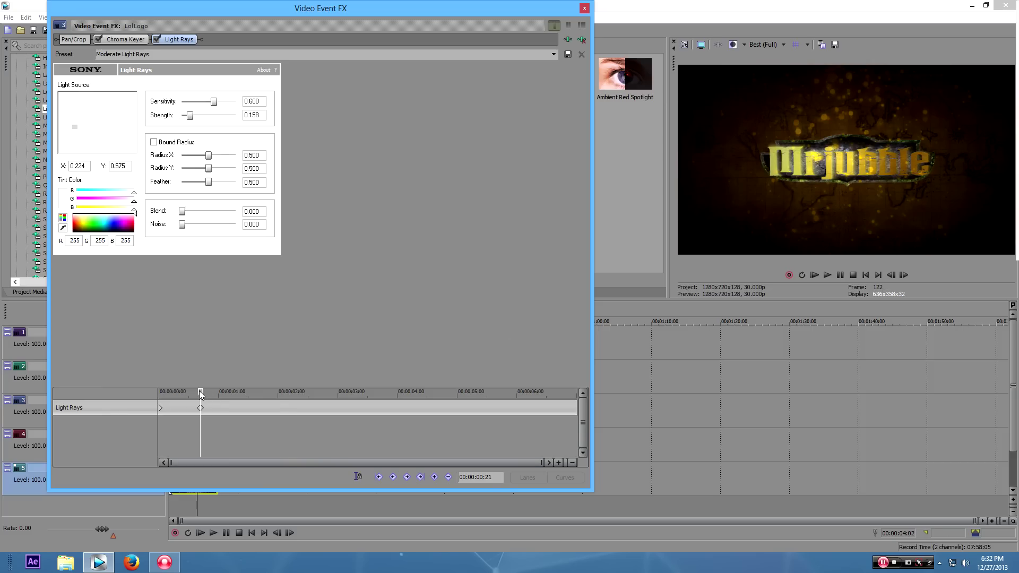
{"action": "left_click_drag", "start_coordinate": [199, 391], "coordinate": [286, 385]}
{"action": "left_click_drag", "start_coordinate": [75, 129], "coordinate": [85, 127]}
{"action": "left_click_drag", "start_coordinate": [190, 117], "coordinate": [202, 118]}
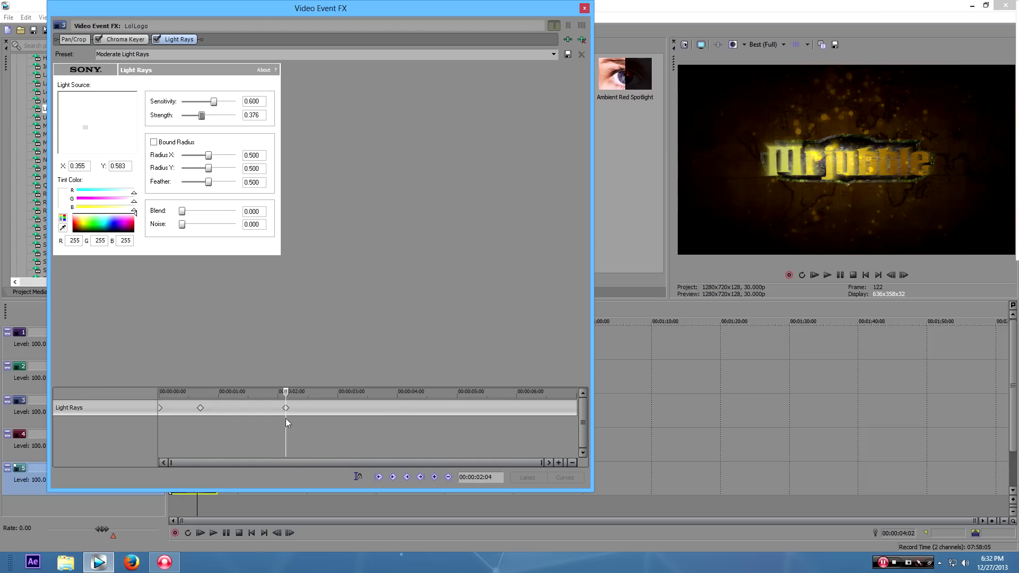
Keyframe the light rays at 00:00:03:16 with source 0.500, 0.567 and strength 0.584, and at 00:00:05:06 with source 0.632, 0.550 and strength 0.762.
{"action": "left_click_drag", "start_coordinate": [287, 391], "coordinate": [368, 383]}
{"action": "left_click_drag", "start_coordinate": [86, 126], "coordinate": [98, 126]}
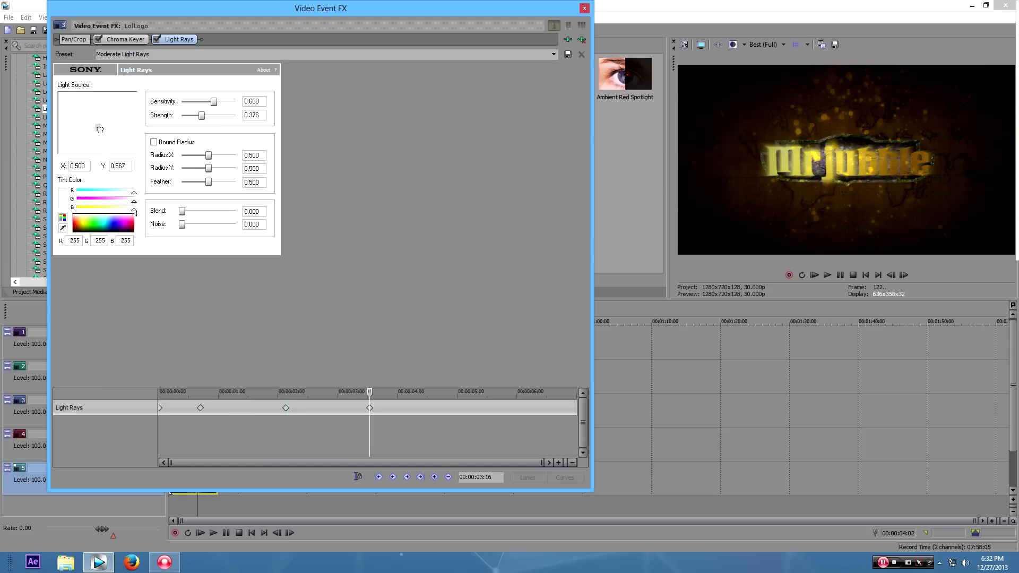
{"action": "left_click_drag", "start_coordinate": [205, 119], "coordinate": [217, 120]}
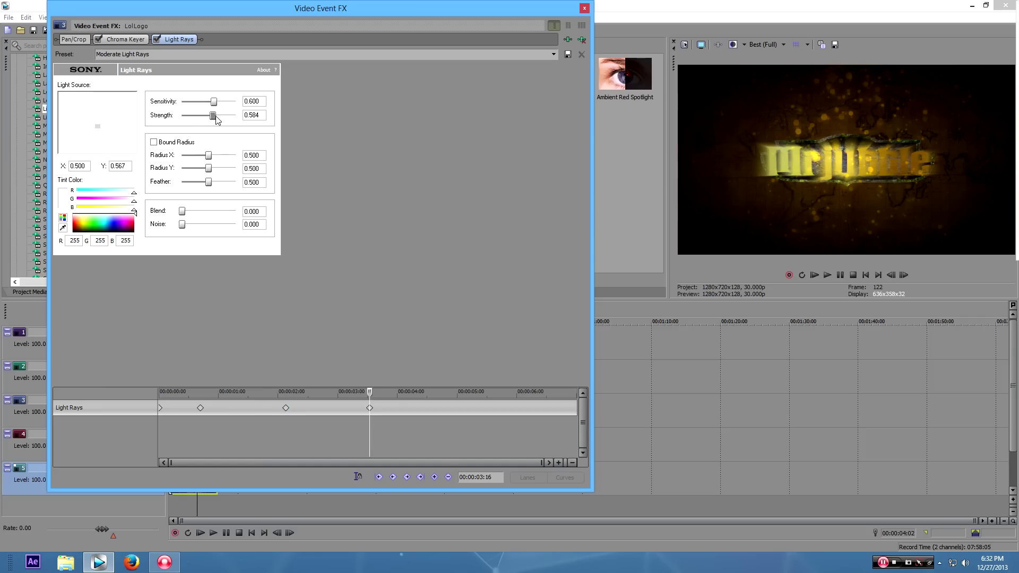
{"action": "left_click_drag", "start_coordinate": [370, 390], "coordinate": [470, 391]}
{"action": "left_click_drag", "start_coordinate": [98, 126], "coordinate": [109, 128]}
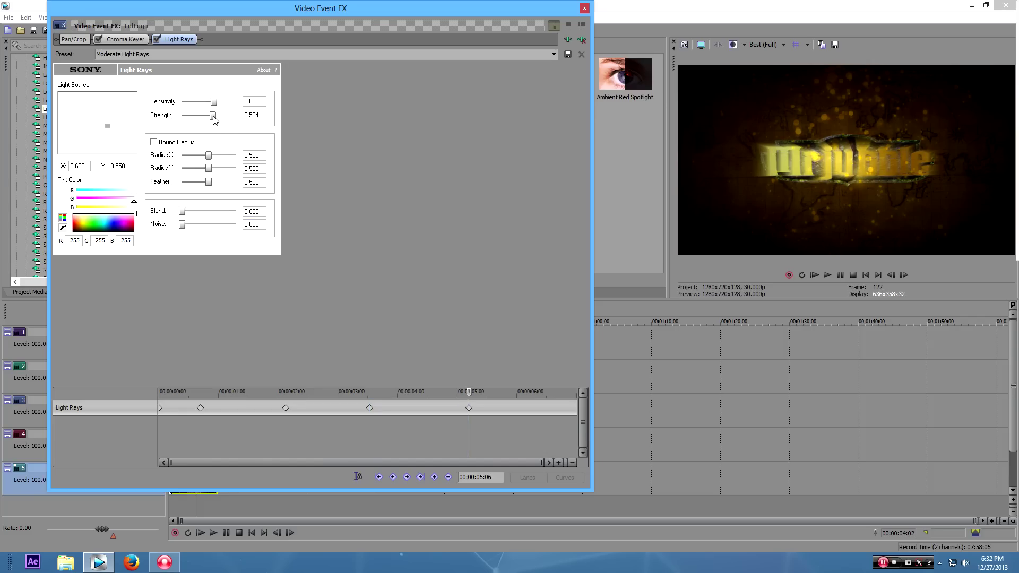
{"action": "left_click_drag", "start_coordinate": [215, 118], "coordinate": [224, 120]}
Add a light rays keyframe at 00:00:07:00 with source 0.855, 0.567, strength 1.000, and Radius X and Y at 1.000.
{"action": "left_click_drag", "start_coordinate": [470, 392], "coordinate": [594, 396]}
{"action": "left_click_drag", "start_coordinate": [108, 126], "coordinate": [128, 127]}
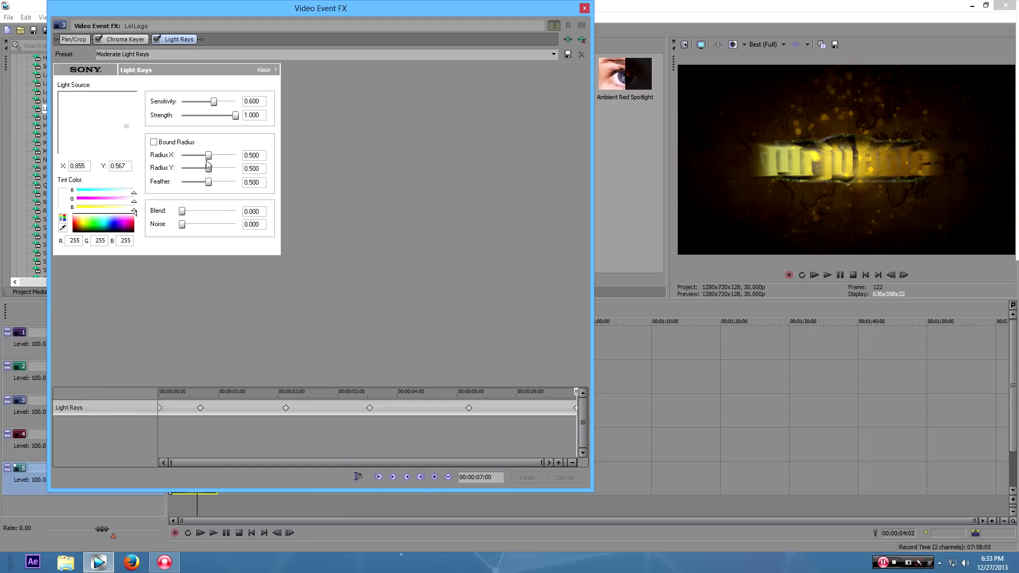
{"action": "left_click_drag", "start_coordinate": [208, 155], "coordinate": [244, 165]}
Set all light rays keyframes after the first to Smooth Fade and close the effect settings.
{"action": "left_click", "coordinate": [200, 408]}
{"action": "left_click", "coordinate": [285, 409]}
{"action": "left_click", "coordinate": [369, 408]}
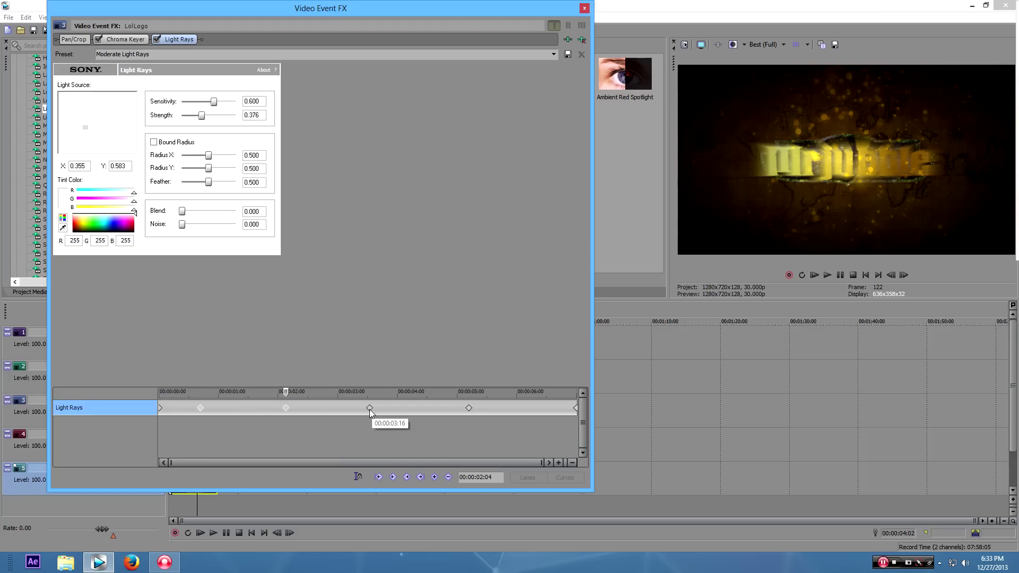
{"action": "left_click", "coordinate": [469, 408]}
{"action": "left_click", "coordinate": [578, 411]}
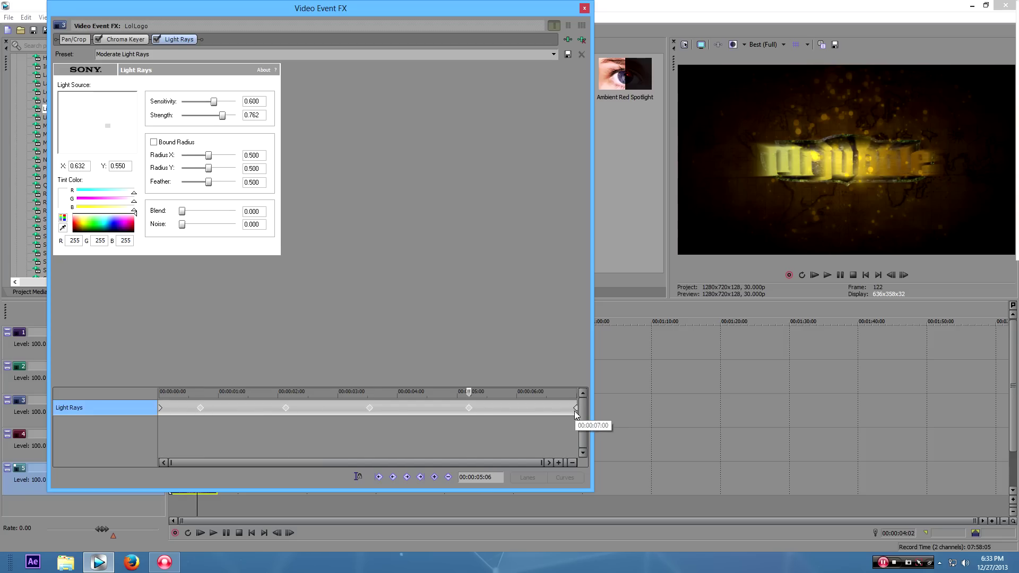
{"action": "right_click", "coordinate": [468, 410]}
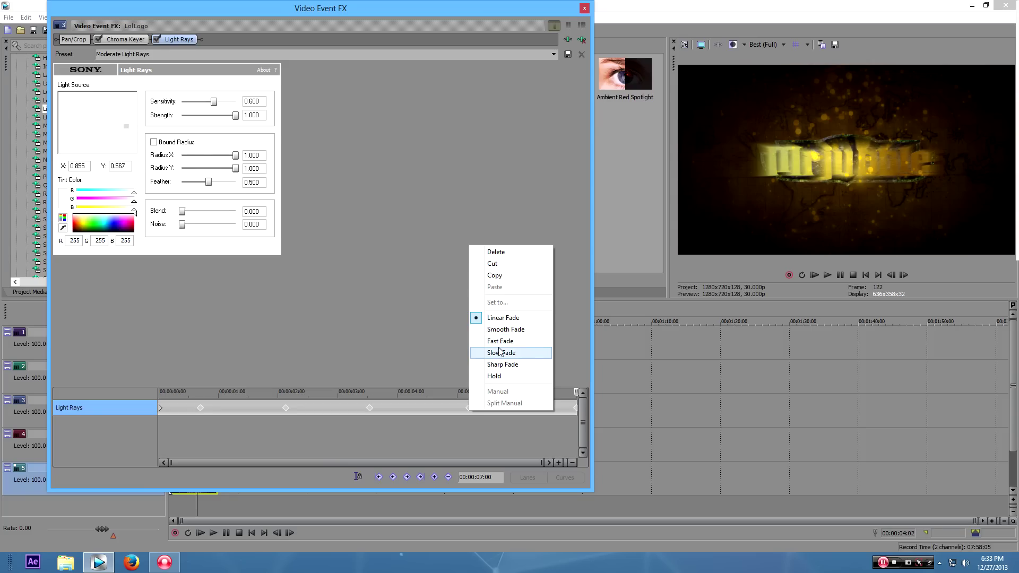
{"action": "left_click", "coordinate": [504, 329]}
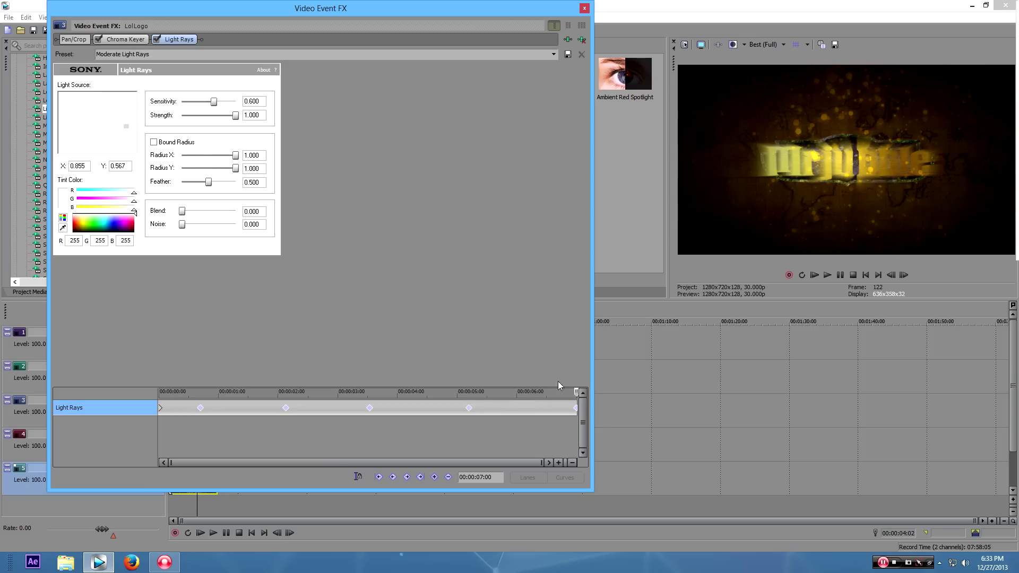
{"action": "left_click", "coordinate": [584, 8]}
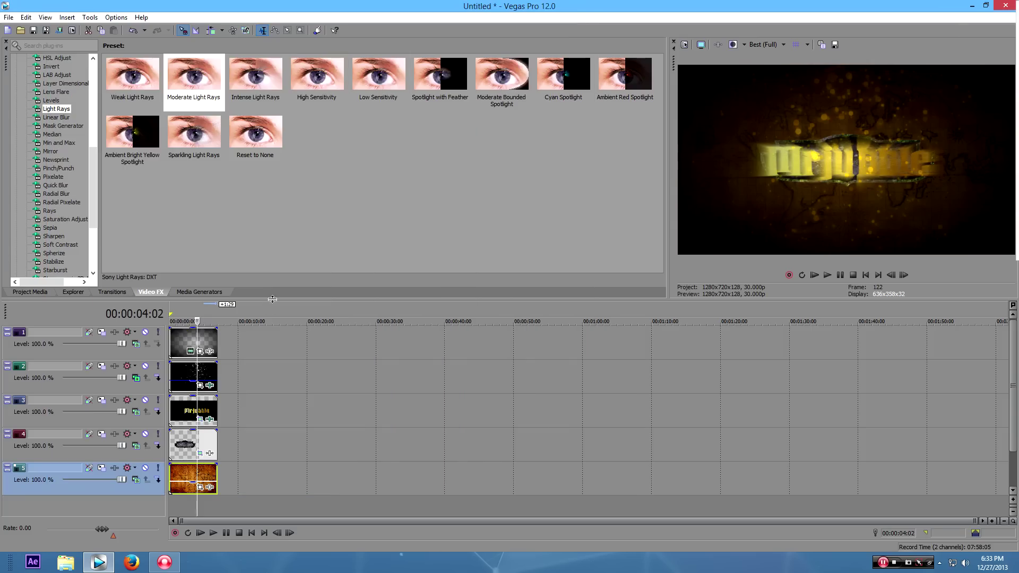
Keyframe the text event's Pan/Crop zoom with a frame width of about 1,585.4 at 00:00:01:04 and 73.4 at 00:00:05:21.
{"action": "left_click_drag", "start_coordinate": [197, 339], "coordinate": [160, 354]}
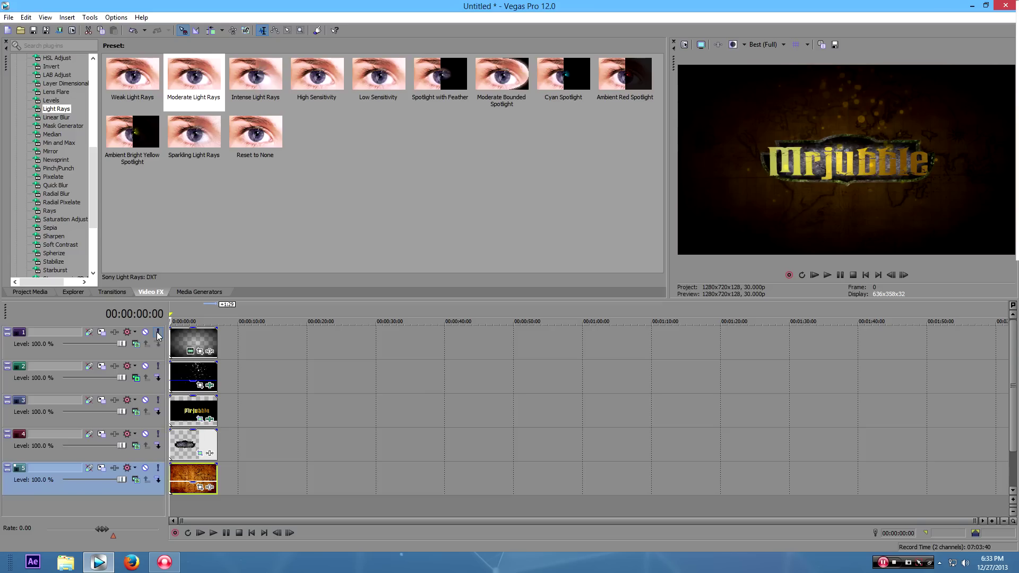
{"action": "left_click", "coordinate": [200, 419]}
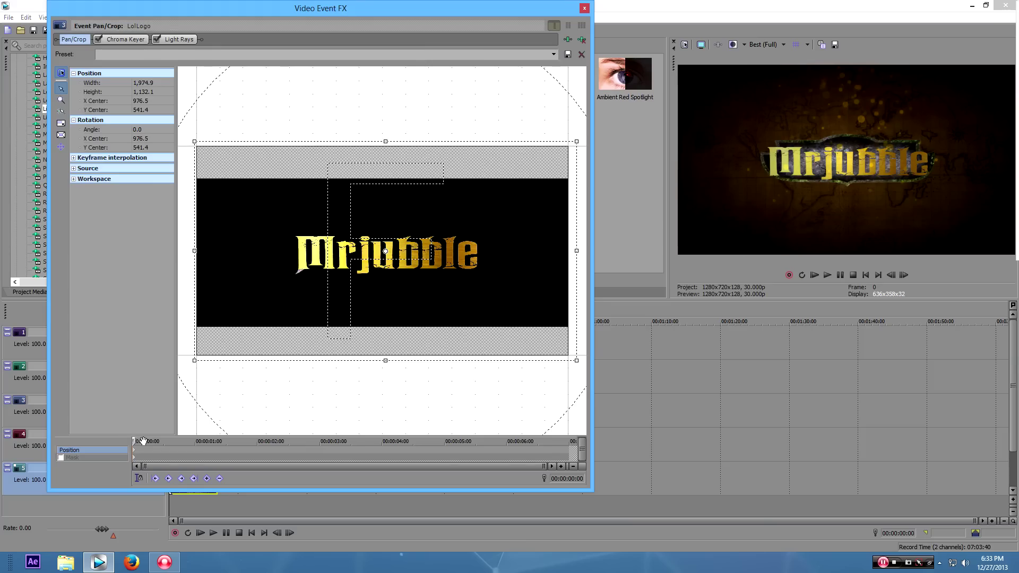
{"action": "left_click_drag", "start_coordinate": [137, 441], "coordinate": [202, 443]}
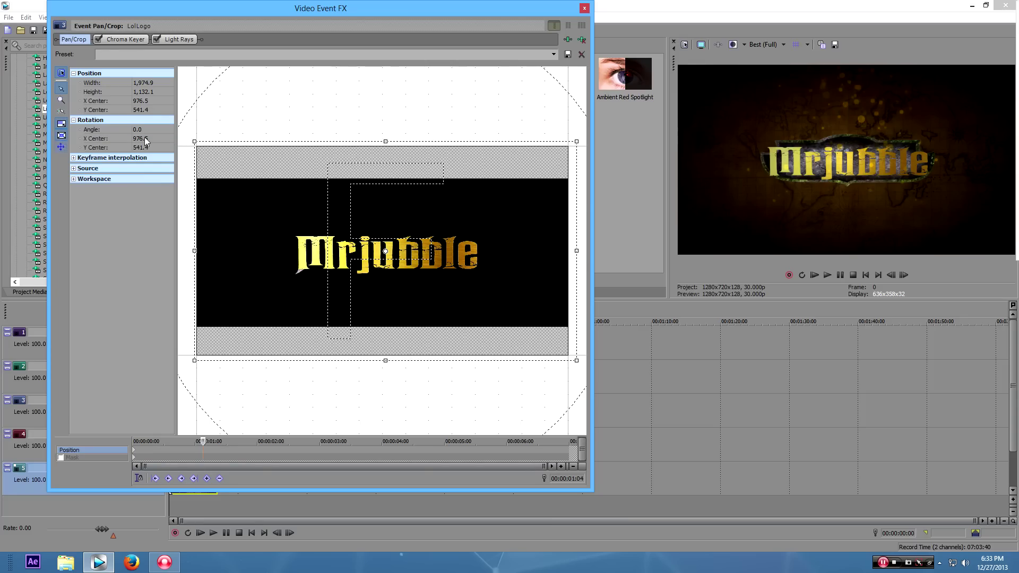
{"action": "left_click_drag", "start_coordinate": [194, 141], "coordinate": [232, 160]}
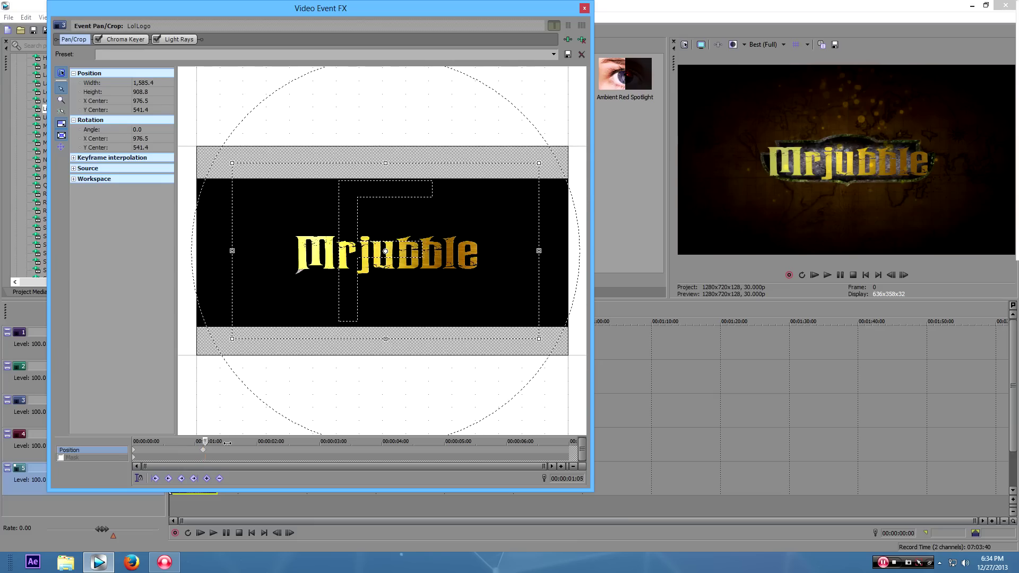
{"action": "left_click_drag", "start_coordinate": [227, 443], "coordinate": [487, 457]}
{"action": "left_click_drag", "start_coordinate": [232, 164], "coordinate": [356, 248]}
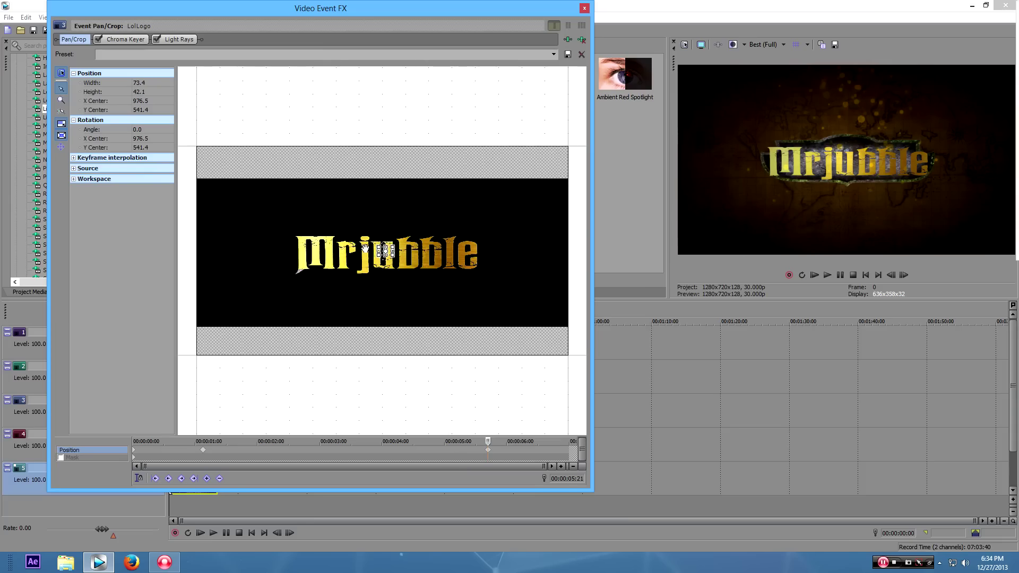
Shrink the text event's Pan/Crop frame to a width of about 21.2 at 00:00:05:21 and set that keyframe to Smooth.
{"action": "scroll", "coordinate": [365, 248], "scroll_direction": "up", "scroll_amount": 5}
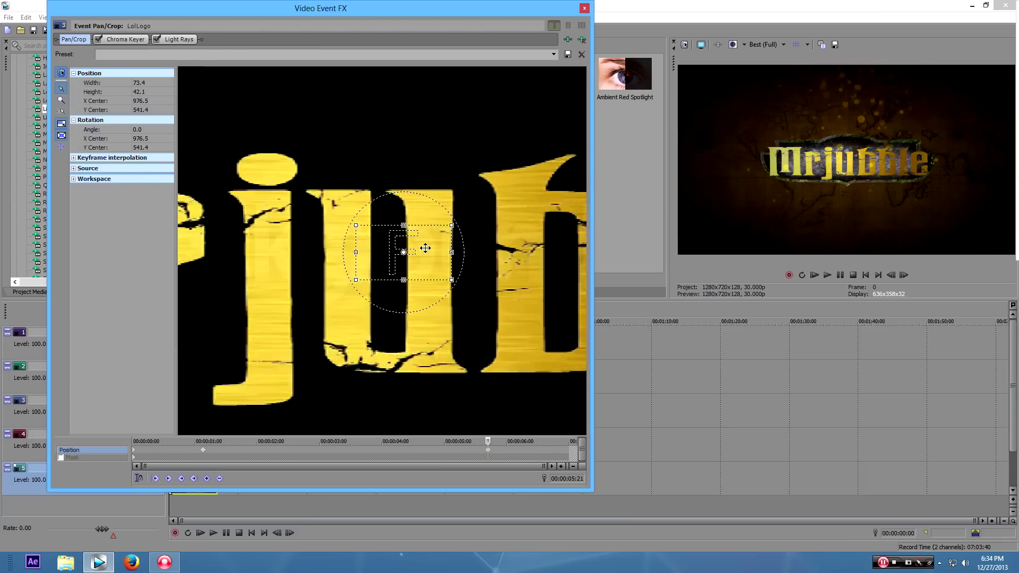
{"action": "scroll", "coordinate": [425, 248], "scroll_direction": "up", "scroll_amount": 2}
{"action": "left_click_drag", "start_coordinate": [342, 211], "coordinate": [372, 228]}
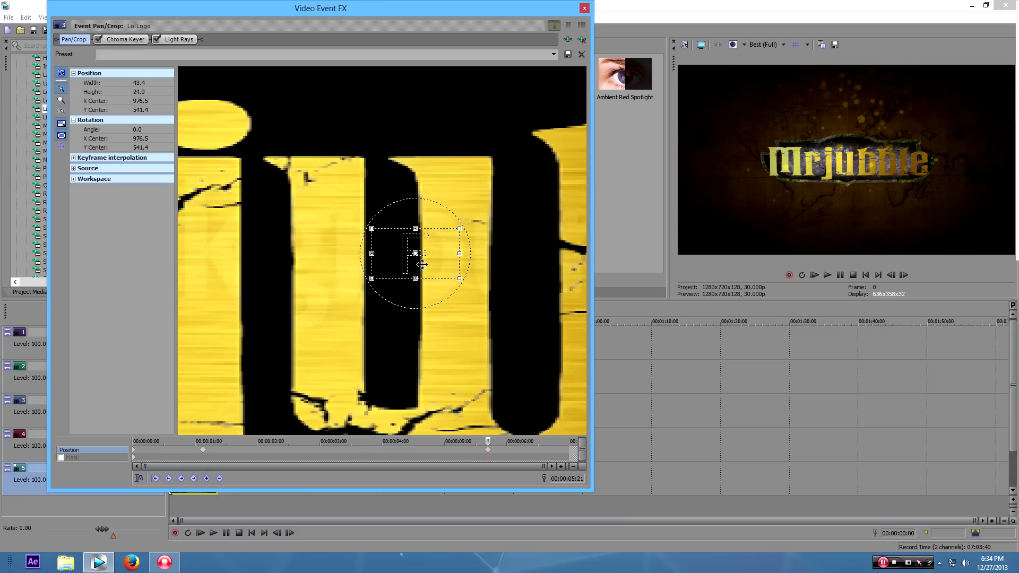
{"action": "left_click_drag", "start_coordinate": [389, 239], "coordinate": [394, 242]}
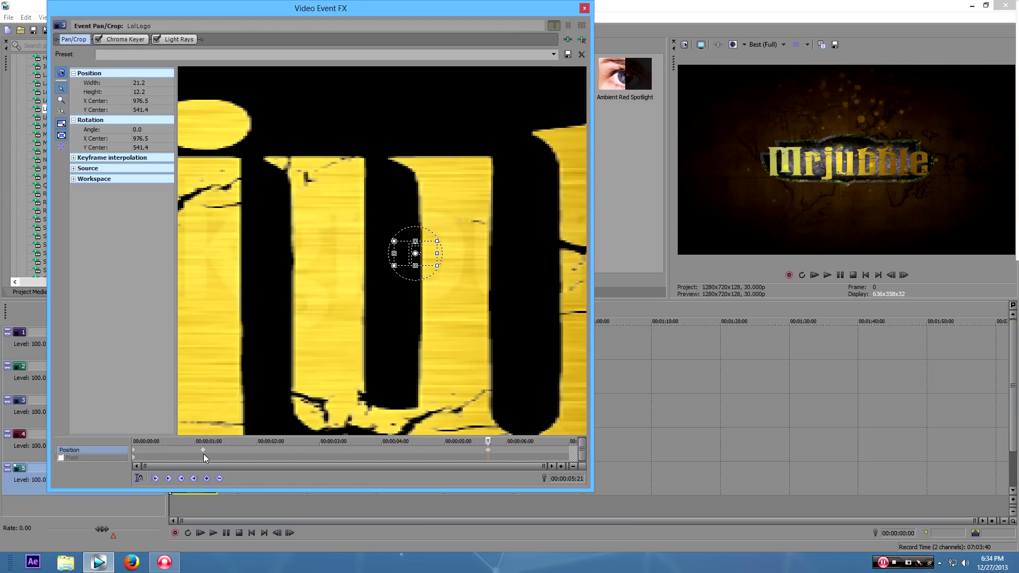
{"action": "right_click", "coordinate": [487, 455]}
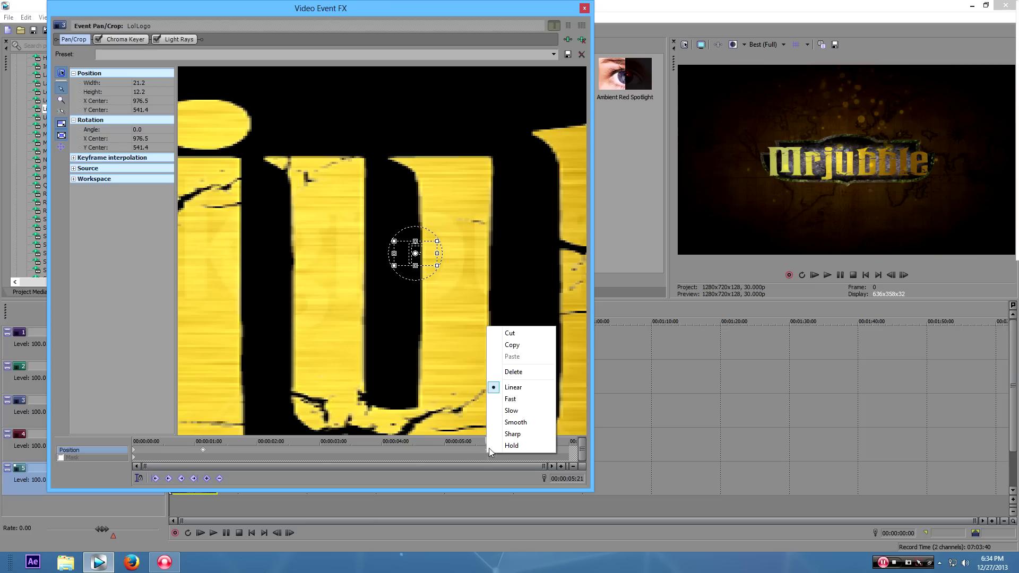
{"action": "left_click", "coordinate": [534, 423]}
{"action": "left_click", "coordinate": [584, 8]}
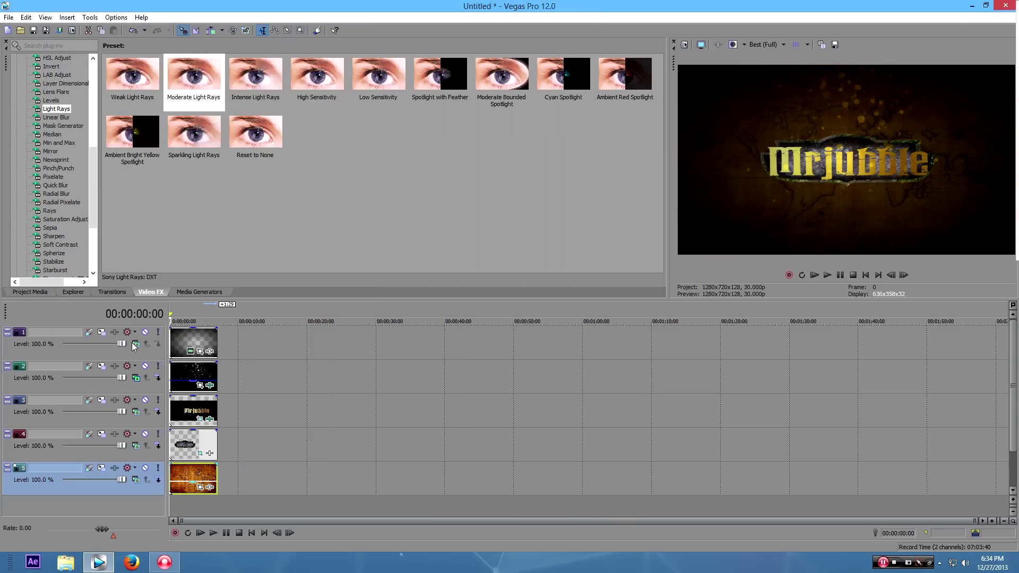
Play back the intro and add a fade-out covering roughly the last half of the text event.
{"action": "key", "text": "space"}
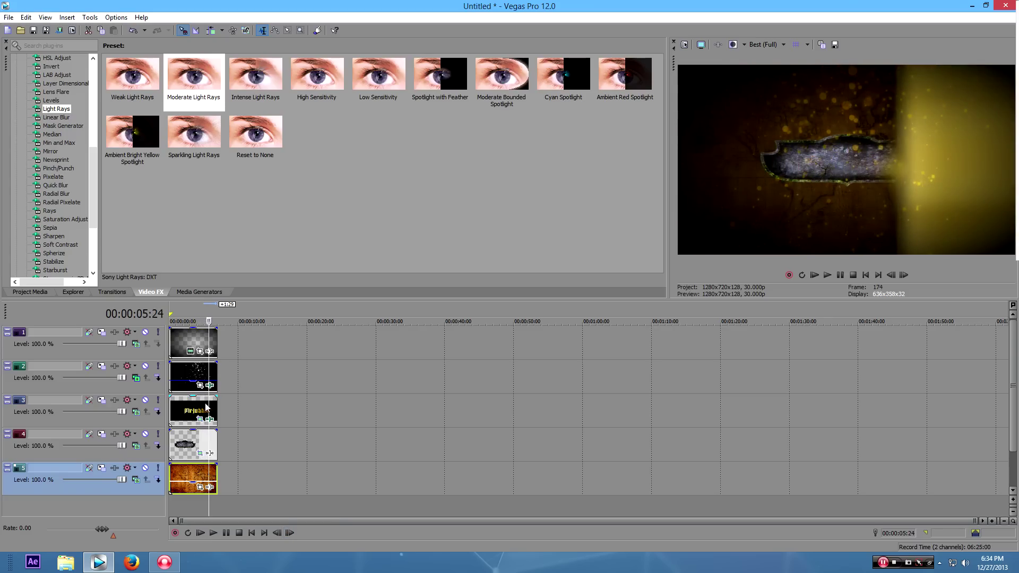
{"action": "left_click_drag", "start_coordinate": [216, 395], "coordinate": [206, 392]}
{"action": "left_click", "coordinate": [290, 533]}
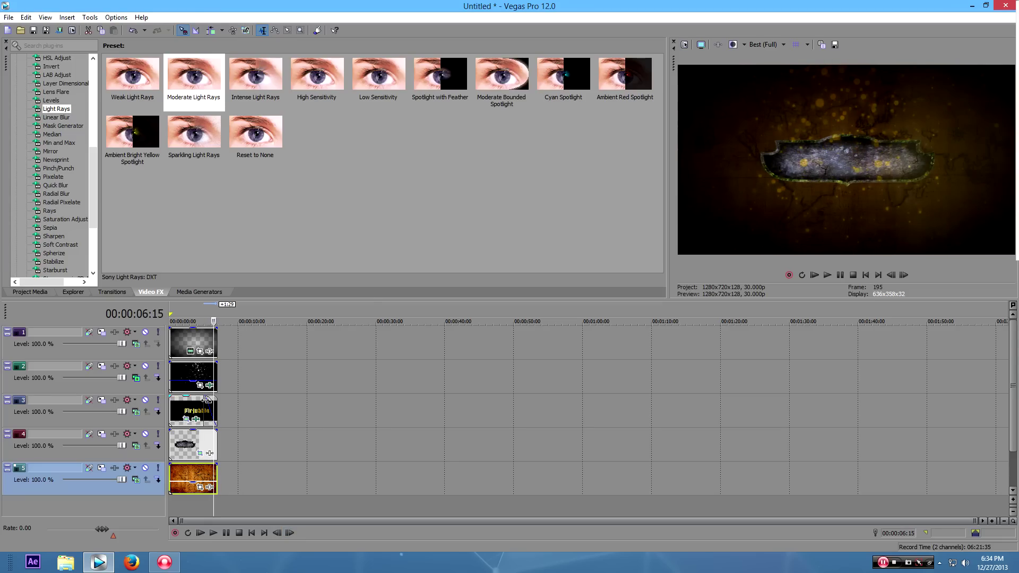
{"action": "left_click_drag", "start_coordinate": [204, 396], "coordinate": [195, 398]}
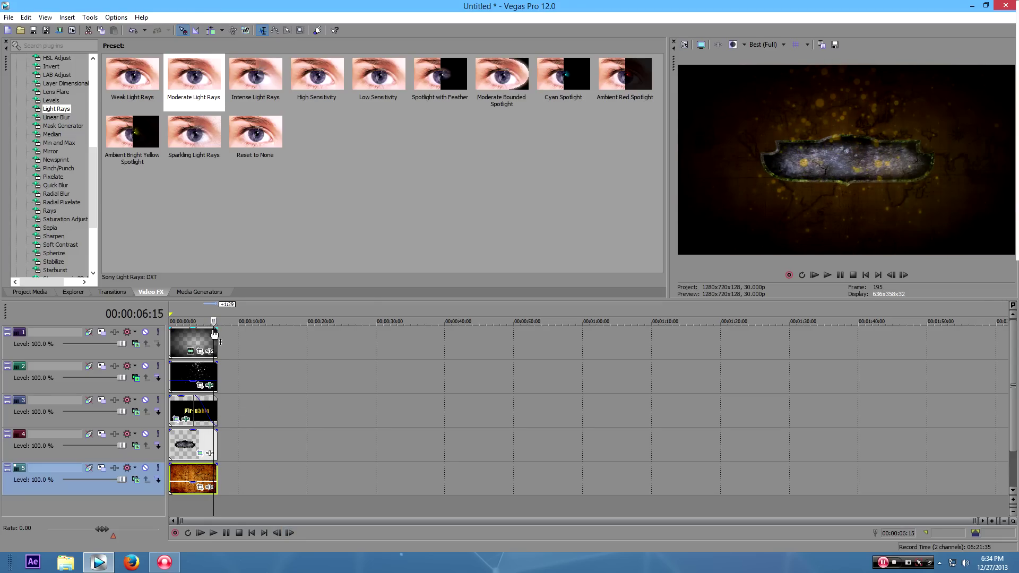
Preview the text's zoom and fade-out from 00:00:03:15 and check its Pan/Crop keyframes.
{"action": "left_click", "coordinate": [197, 307]}
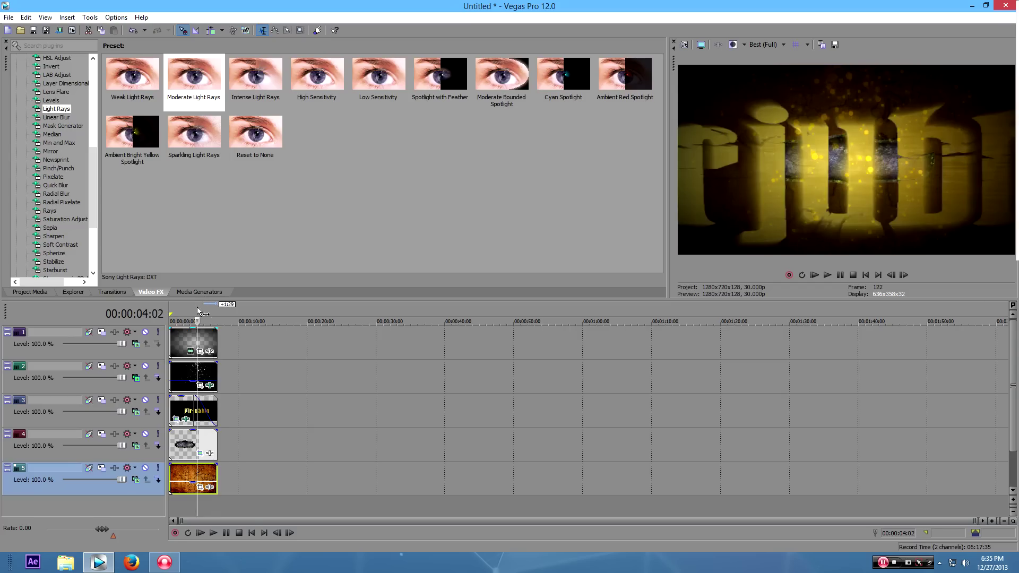
{"action": "left_click", "coordinate": [192, 305]}
{"action": "left_click", "coordinate": [289, 533]}
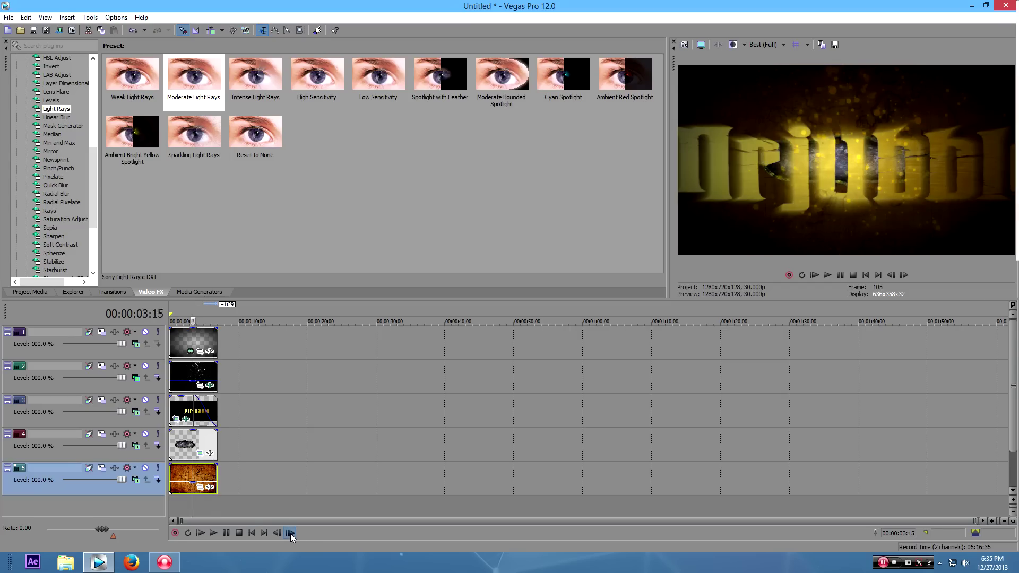
{"action": "left_click", "coordinate": [291, 533]}
{"action": "left_click_drag", "start_coordinate": [291, 533], "coordinate": [291, 534]}
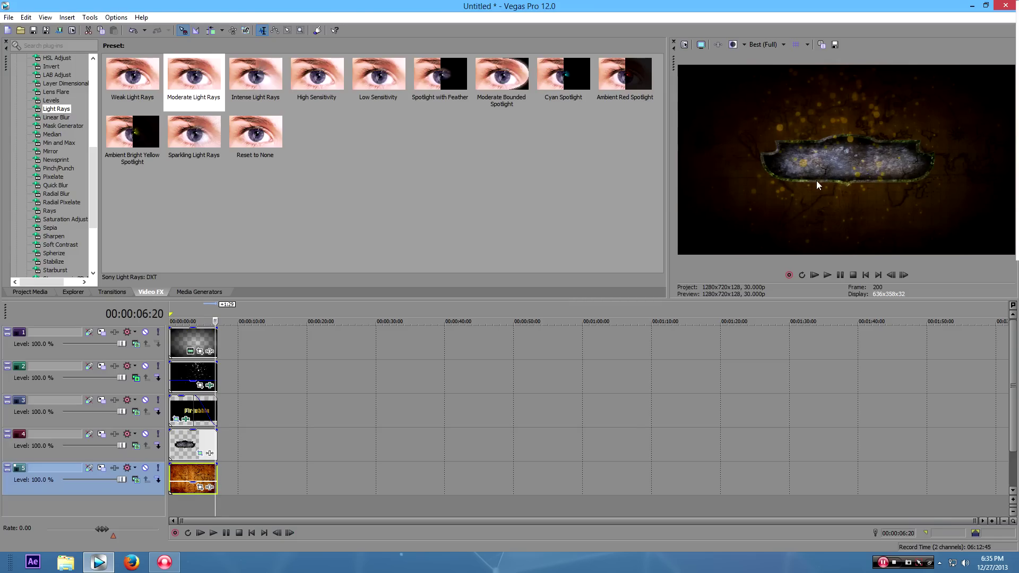
{"action": "left_click", "coordinate": [184, 419]}
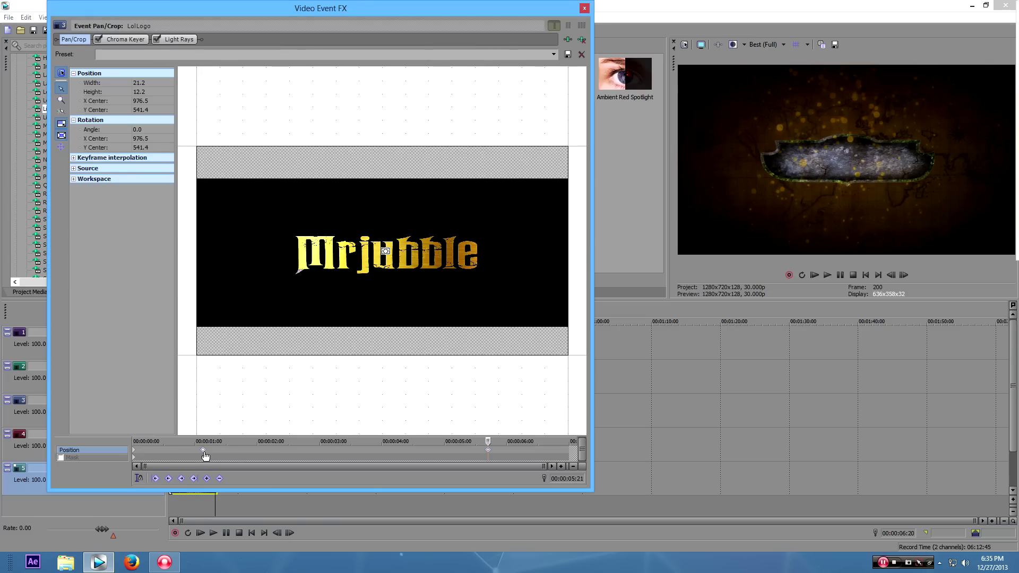
{"action": "left_click", "coordinate": [584, 9]}
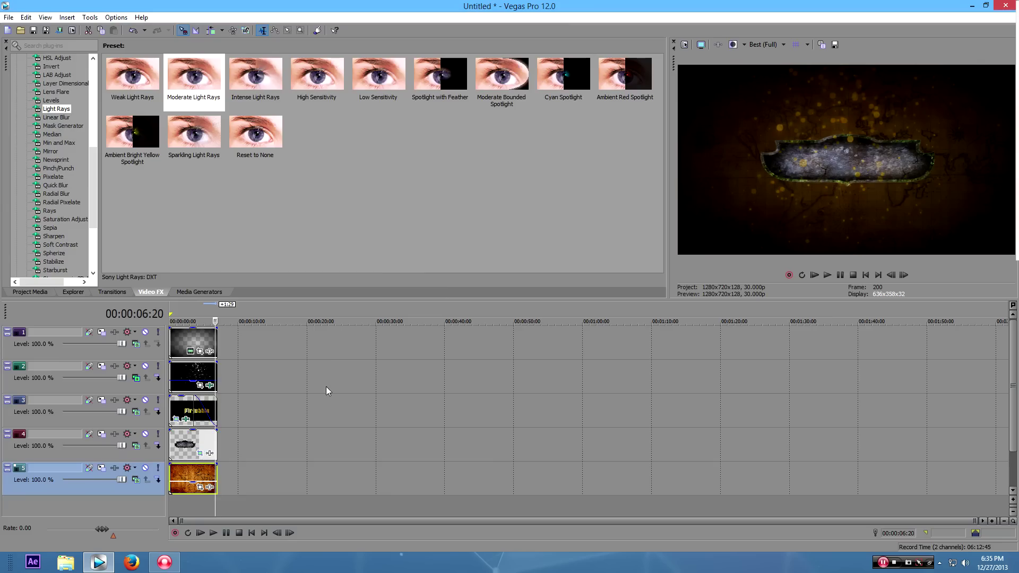
Add a Pan/Crop keyframe to the blank logo event at 00:00:01:14 with a frame width of about 945.1.
{"action": "left_click", "coordinate": [199, 454]}
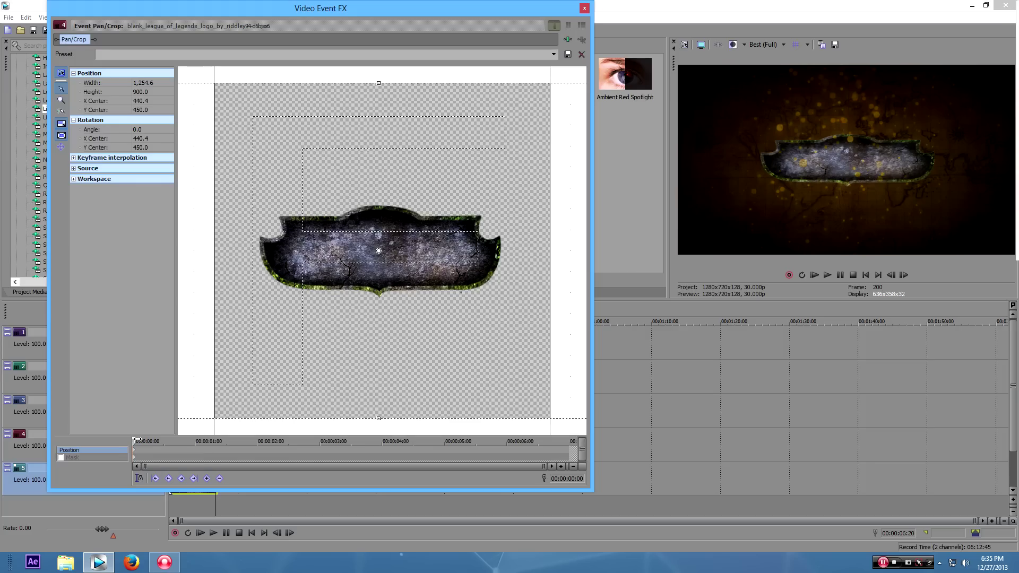
{"action": "left_click_drag", "start_coordinate": [178, 440], "coordinate": [223, 441]}
{"action": "scroll", "coordinate": [188, 130], "scroll_direction": "down", "scroll_amount": 1}
{"action": "scroll", "coordinate": [457, 266], "scroll_direction": "down", "scroll_amount": 2}
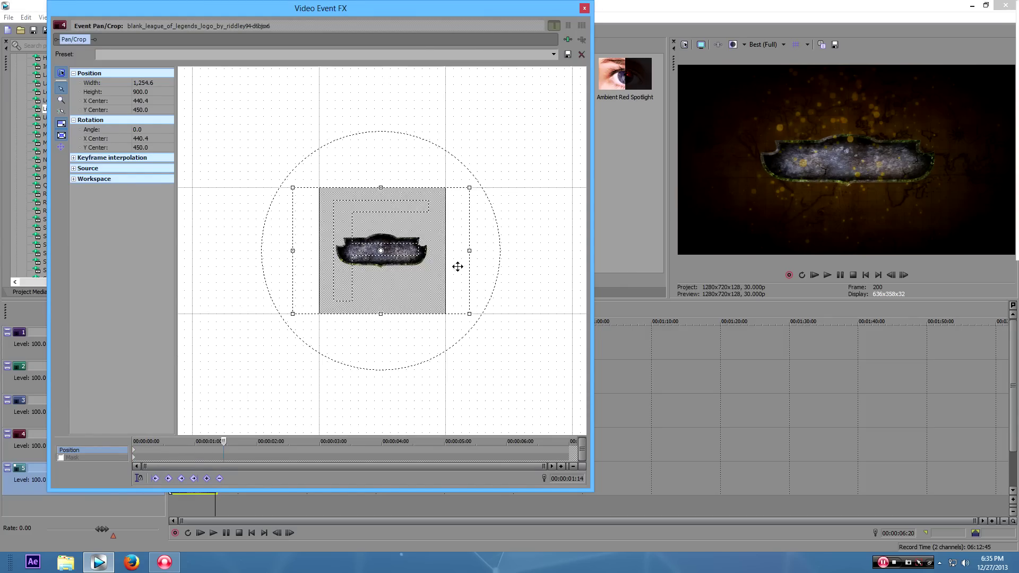
{"action": "left_click_drag", "start_coordinate": [292, 186], "coordinate": [314, 198]}
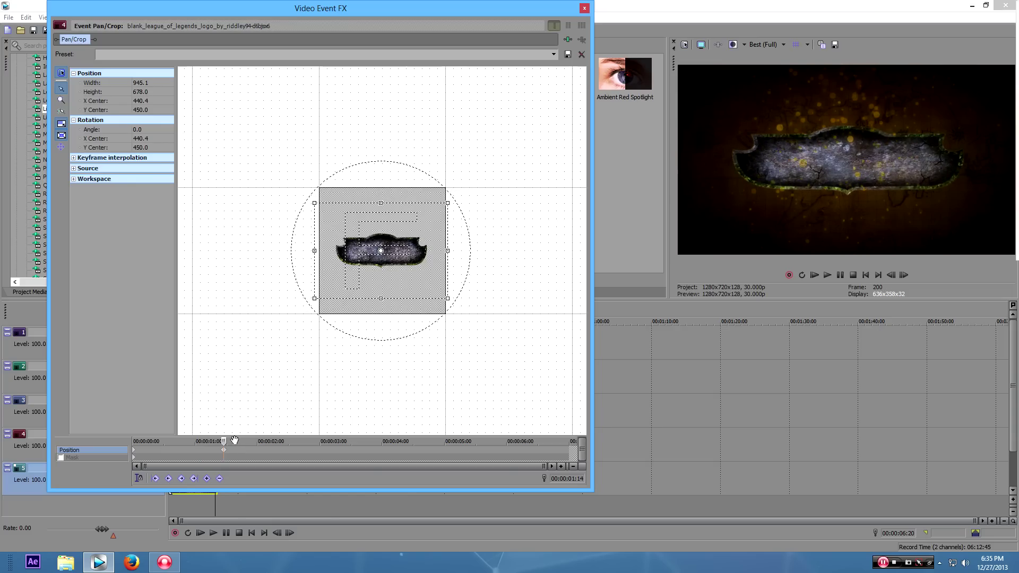
Add a Pan/Crop keyframe to the blank logo event at 00:00:05:26 with a frame width of about 37.1.
{"action": "left_click_drag", "start_coordinate": [253, 440], "coordinate": [463, 440]}
{"action": "left_click_drag", "start_coordinate": [315, 205], "coordinate": [370, 245]}
{"action": "scroll", "coordinate": [395, 261], "scroll_direction": "up", "scroll_amount": 3}
{"action": "scroll", "coordinate": [394, 261], "scroll_direction": "up", "scroll_amount": 4}
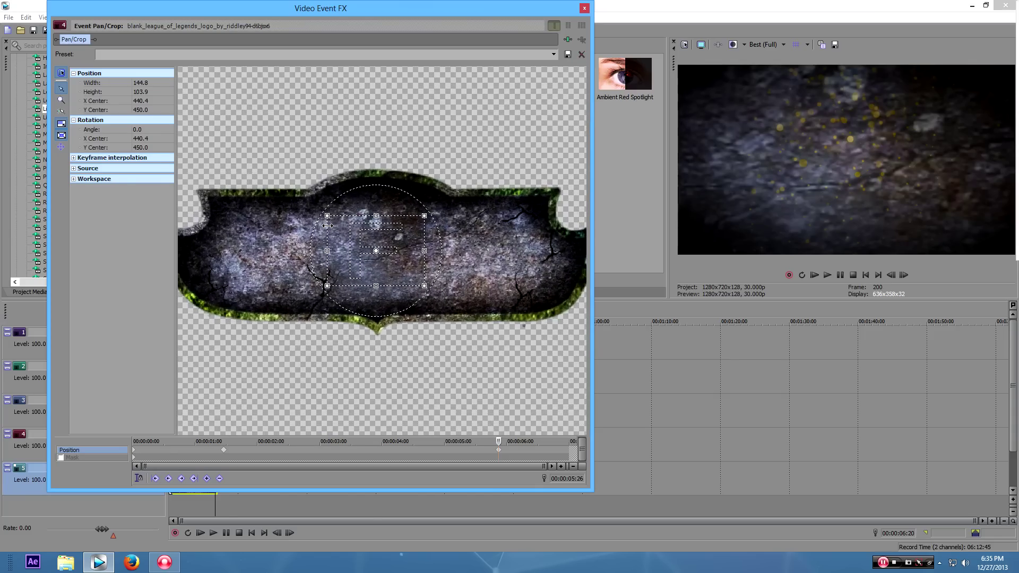
{"action": "left_click_drag", "start_coordinate": [327, 217], "coordinate": [362, 237]}
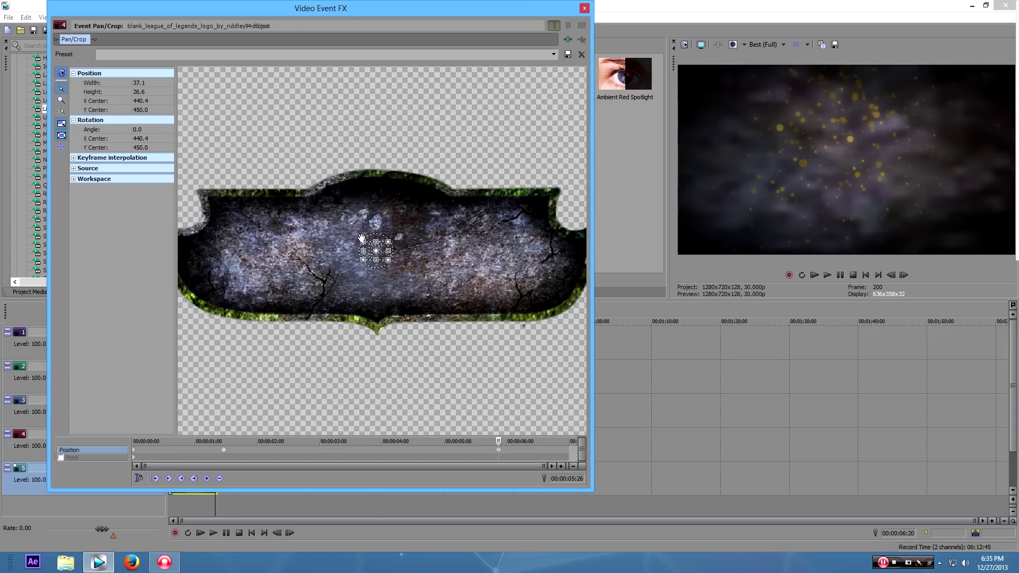
{"action": "left_click", "coordinate": [583, 9]}
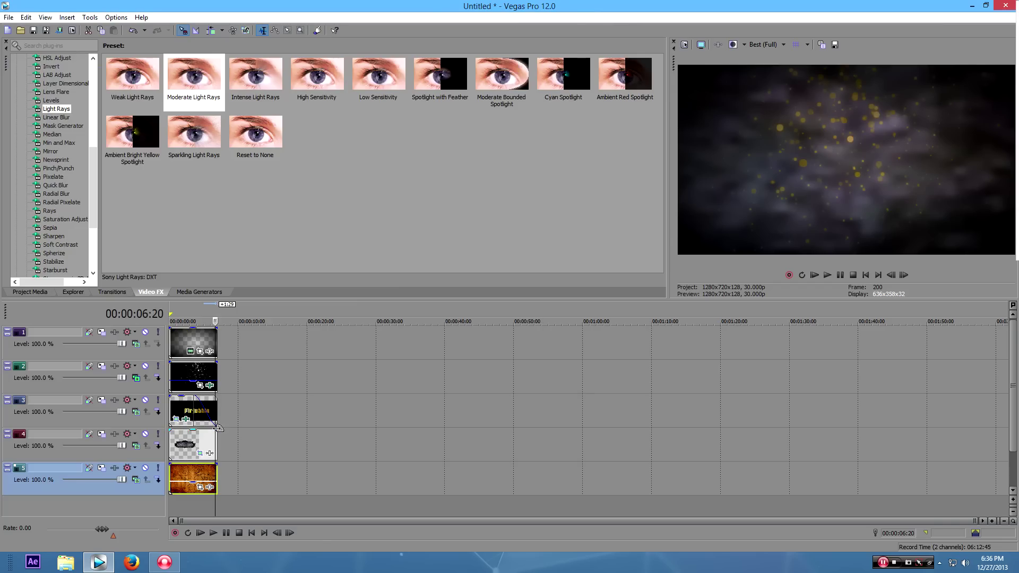
Add a fade-out over roughly the last third of the blank logo event and preview the intro from the start.
{"action": "left_click_drag", "start_coordinate": [216, 429], "coordinate": [199, 431]}
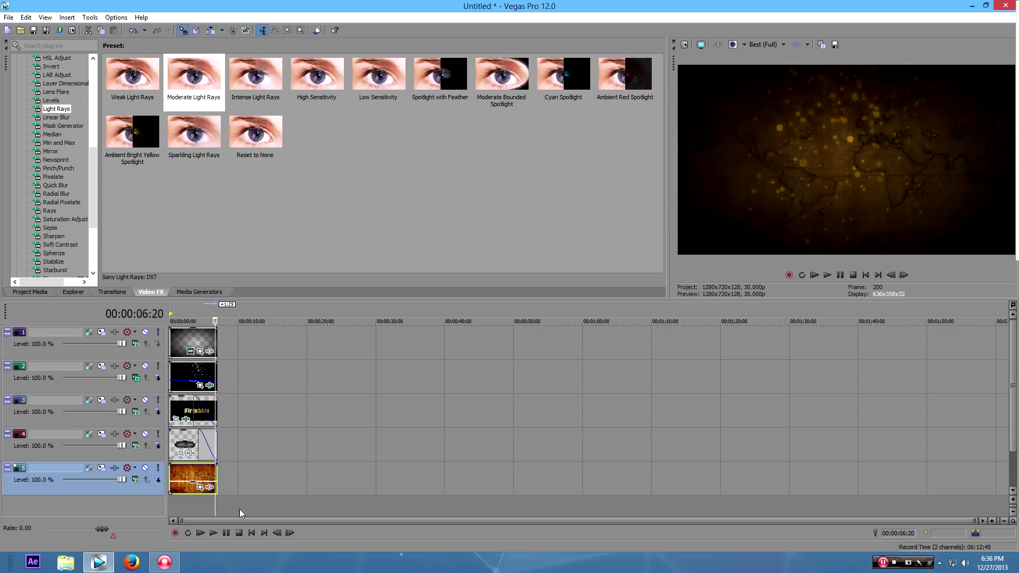
{"action": "left_click", "coordinate": [252, 532]}
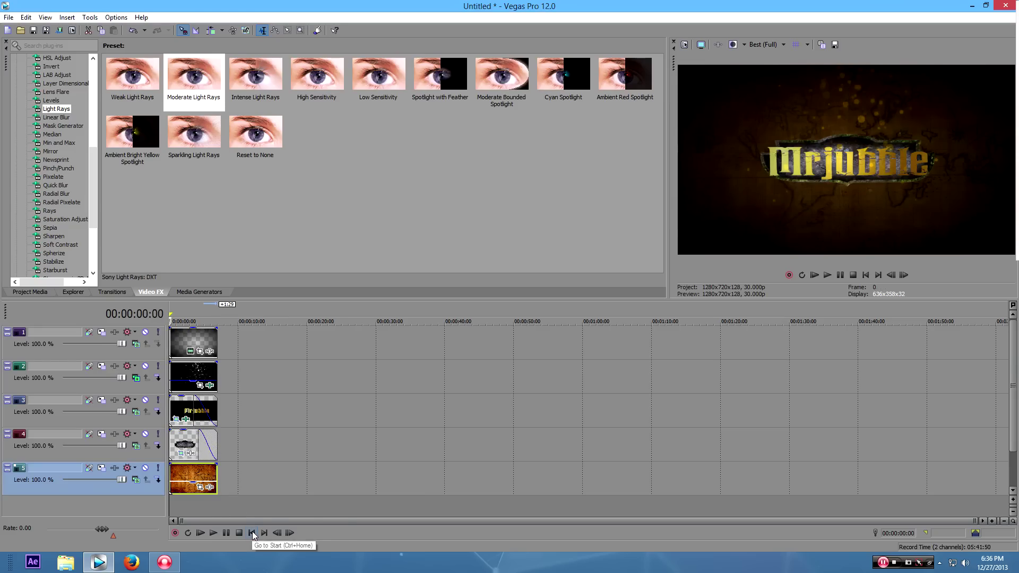
{"action": "left_click", "coordinate": [291, 532]}
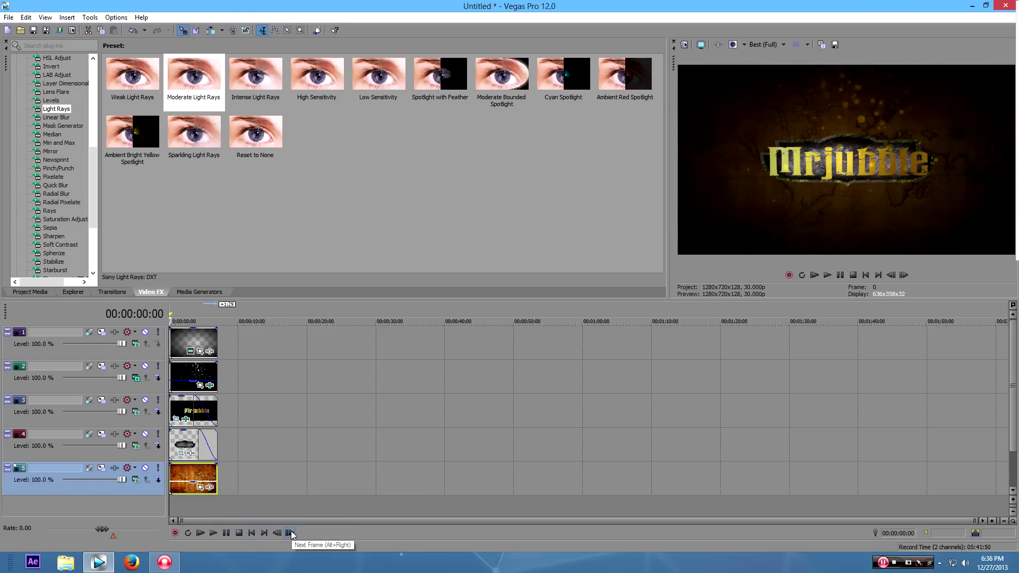
{"action": "left_click", "coordinate": [291, 531]}
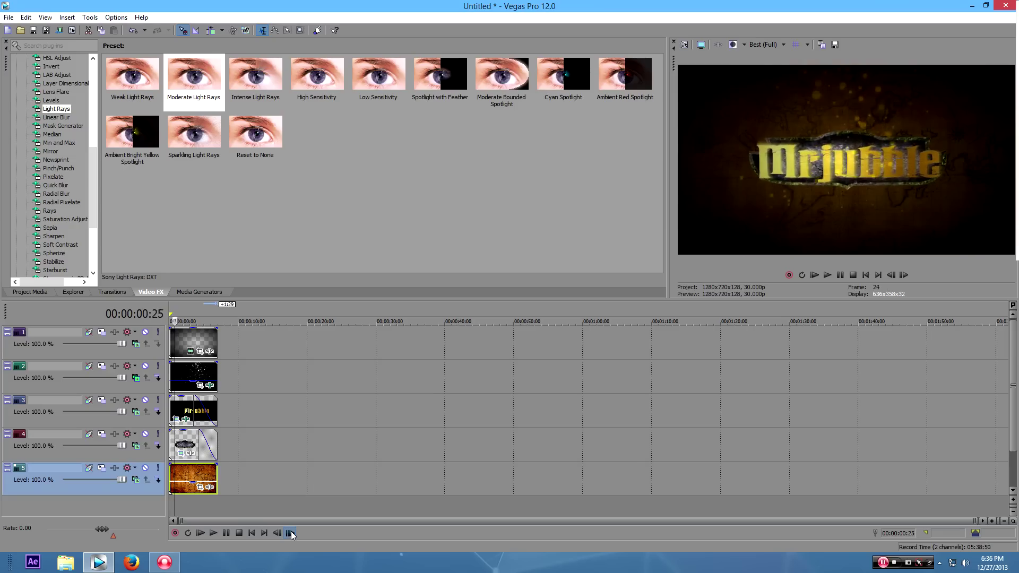
{"action": "left_click", "coordinate": [291, 531]}
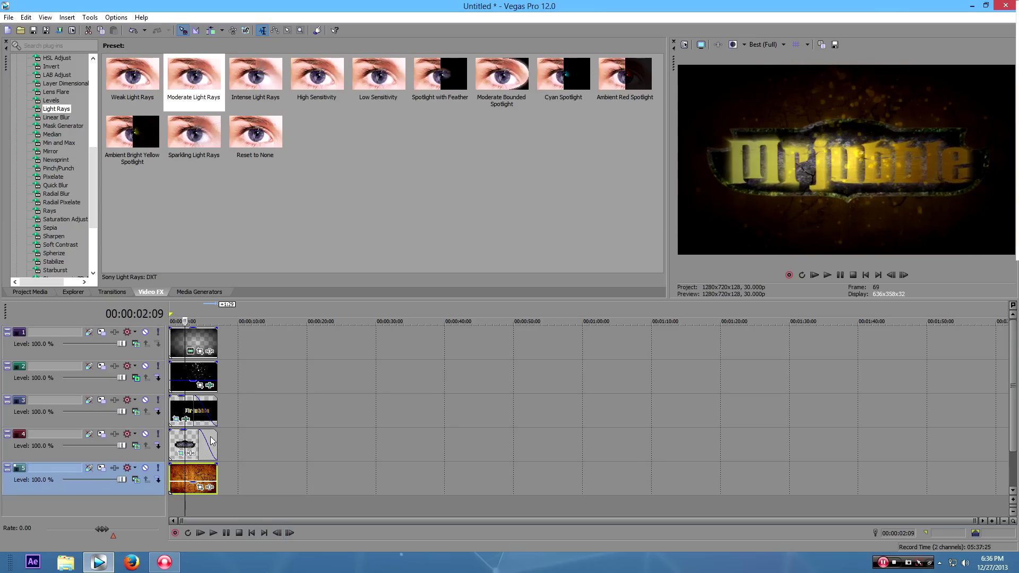
Set the blank logo's last zoom keyframe to Smooth and shift its two zoom keyframes about 0.3 seconds forward in time.
{"action": "left_click", "coordinate": [182, 453]}
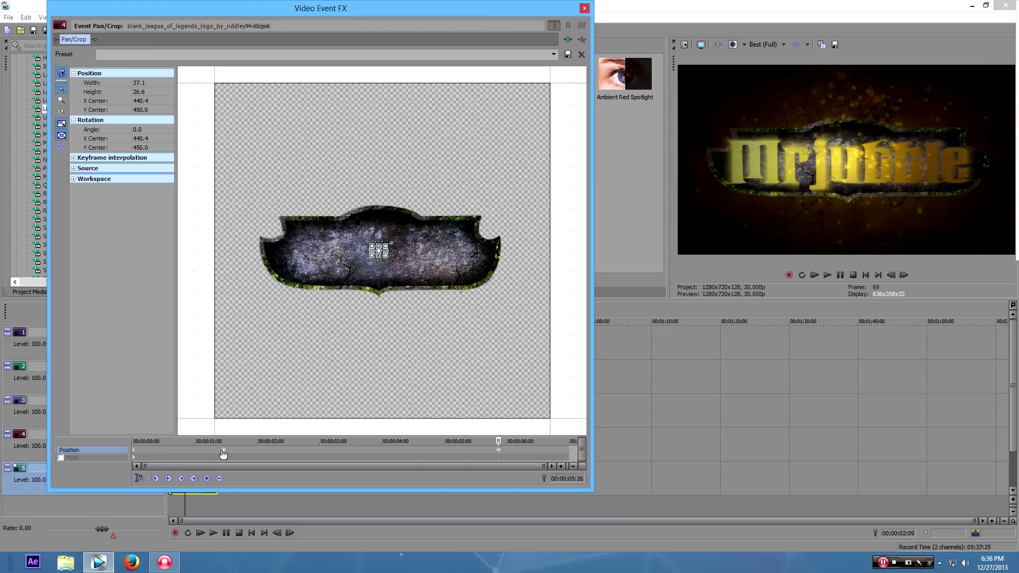
{"action": "right_click", "coordinate": [497, 455]}
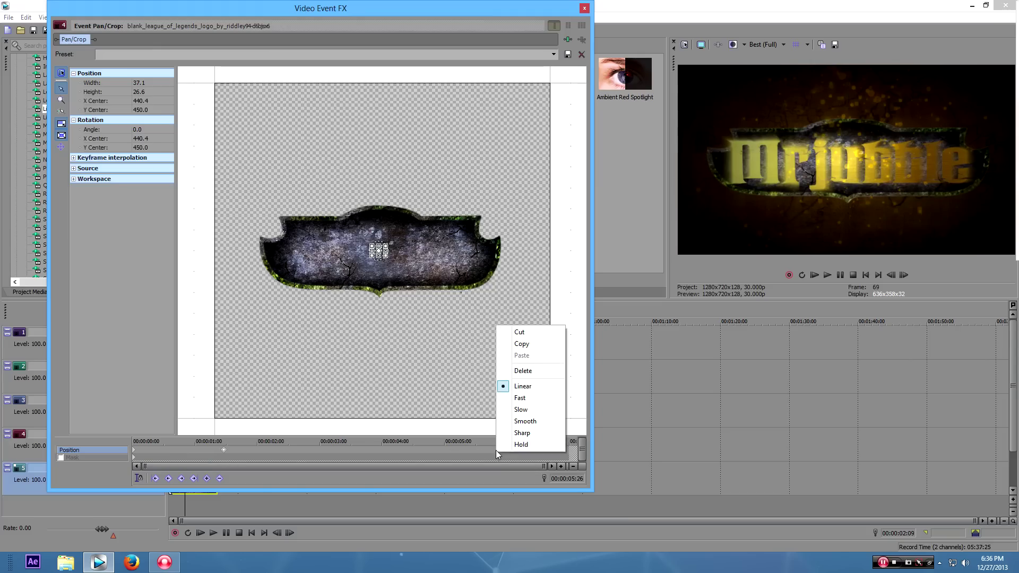
{"action": "left_click", "coordinate": [536, 419]}
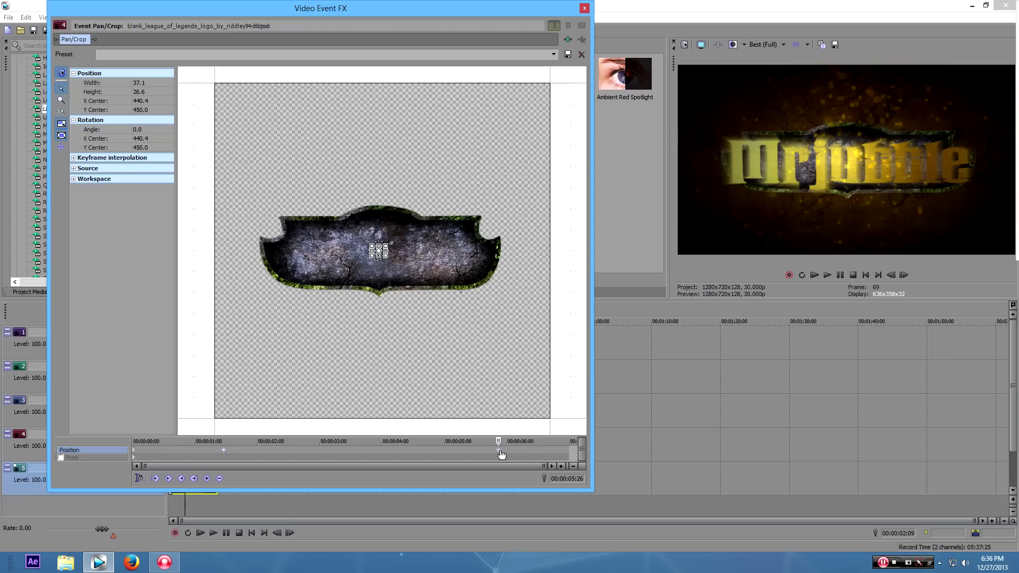
{"action": "left_click_drag", "start_coordinate": [501, 455], "coordinate": [519, 455]}
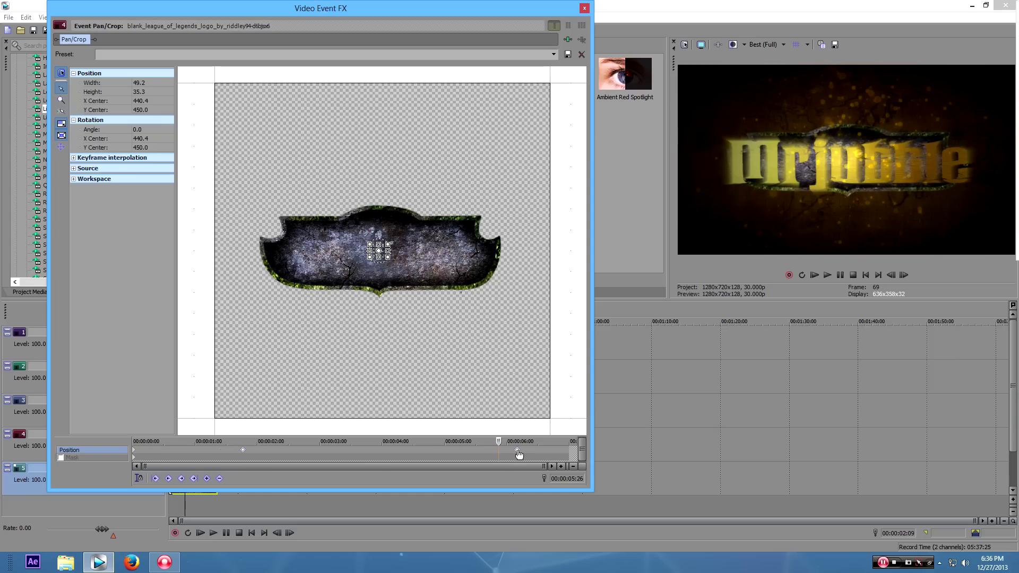
{"action": "left_click", "coordinate": [584, 8]}
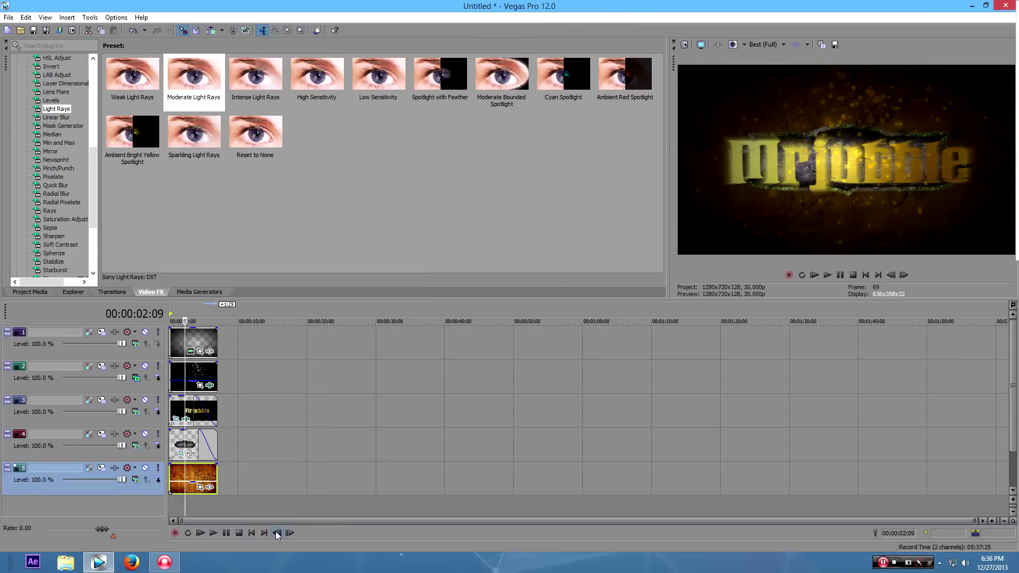
Preview the opening, and move the blank logo's two zoom keyframes forward to about 2 and 6.5 seconds.
{"action": "left_click", "coordinate": [170, 317]}
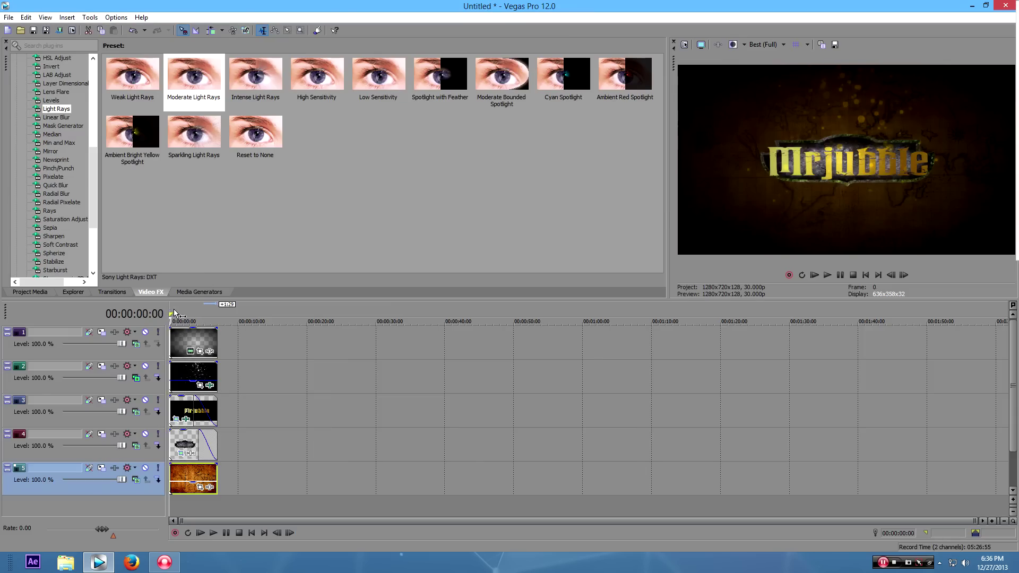
{"action": "left_click", "coordinate": [289, 533]}
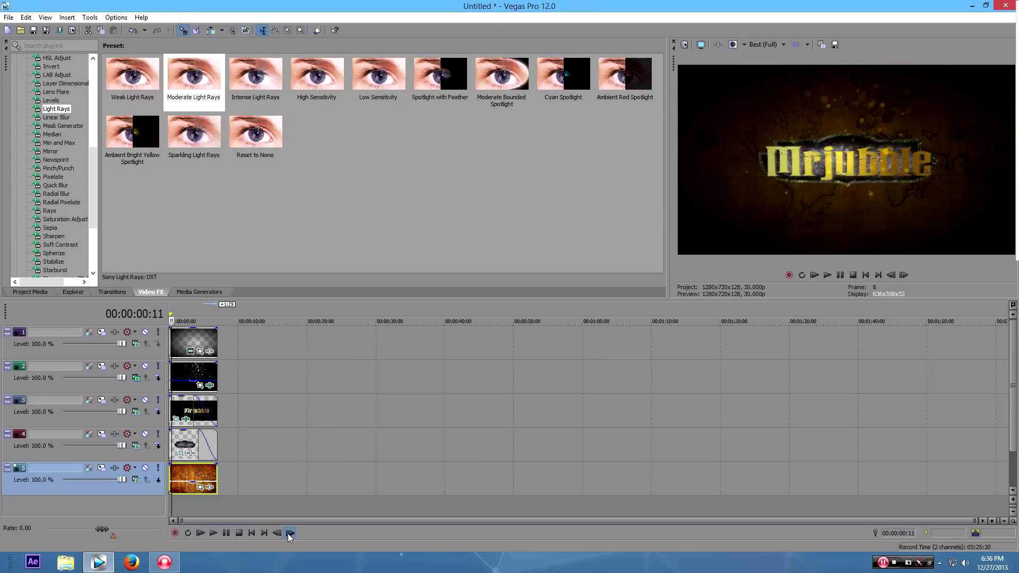
{"action": "left_click_drag", "start_coordinate": [287, 534], "coordinate": [288, 533]}
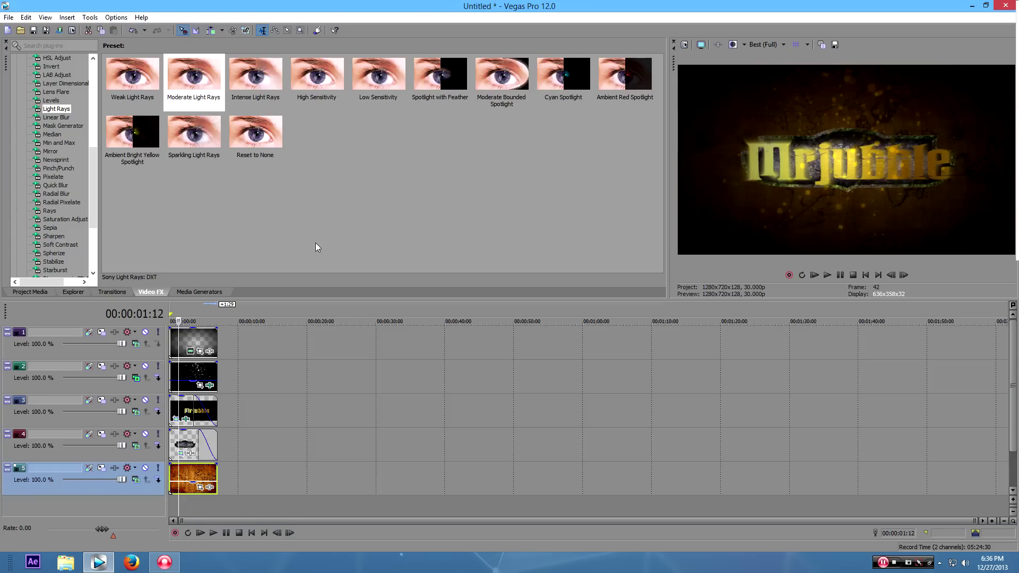
{"action": "left_click", "coordinate": [182, 454]}
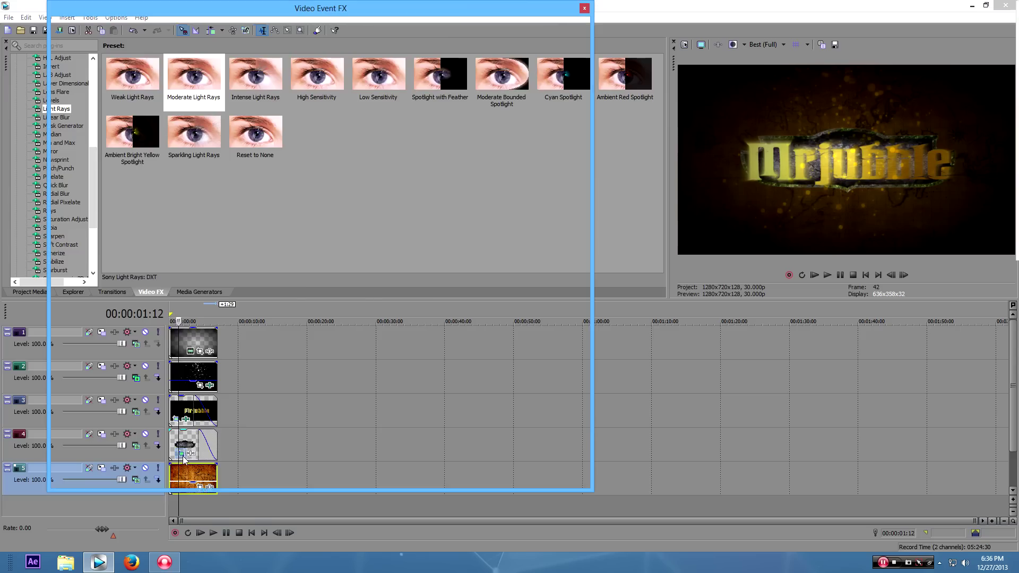
{"action": "left_click_drag", "start_coordinate": [248, 451], "coordinate": [264, 451]}
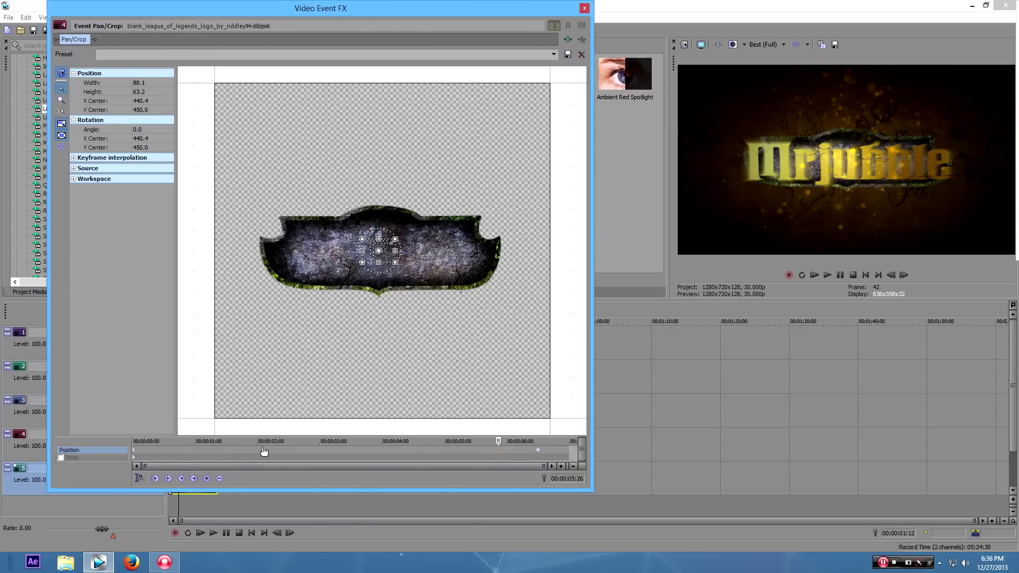
{"action": "left_click", "coordinate": [585, 7]}
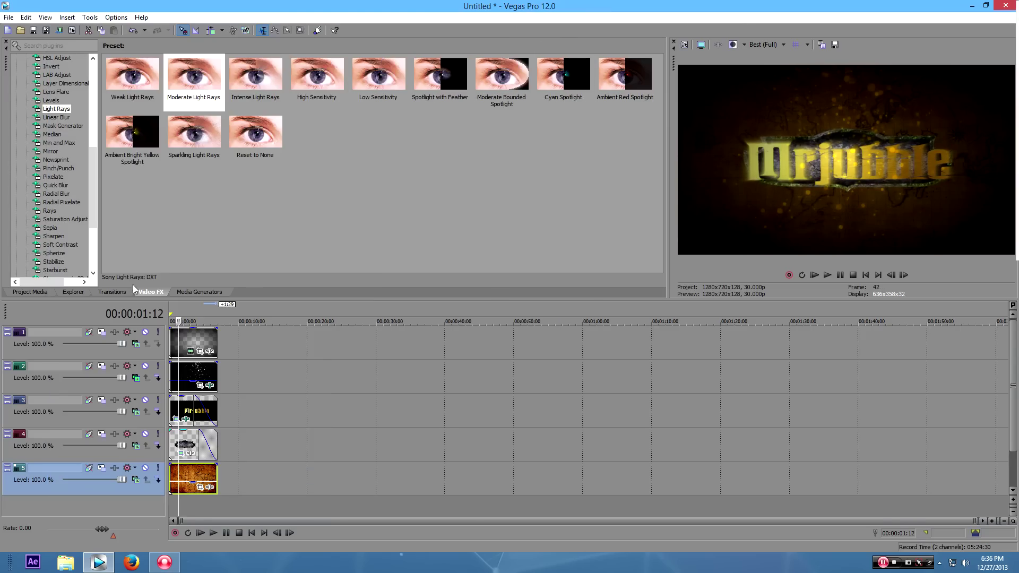
Add short fade-outs at the ends of the top overlay, sparks and map background events, with the background's lasting about 0.5 seconds.
{"action": "left_click", "coordinate": [175, 314]}
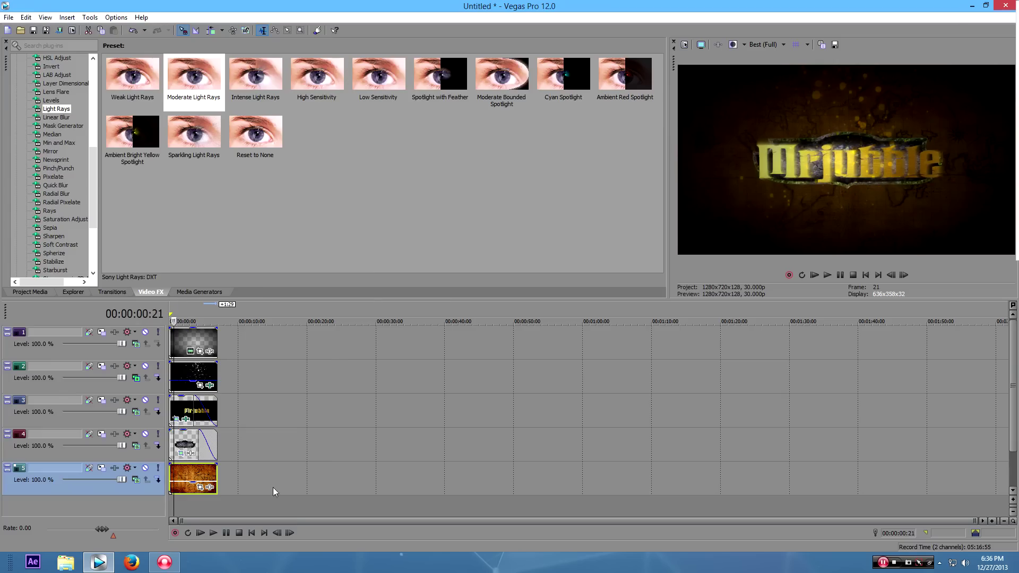
{"action": "left_click", "coordinate": [290, 532]}
{"action": "left_click_drag", "start_coordinate": [289, 533], "coordinate": [290, 533]}
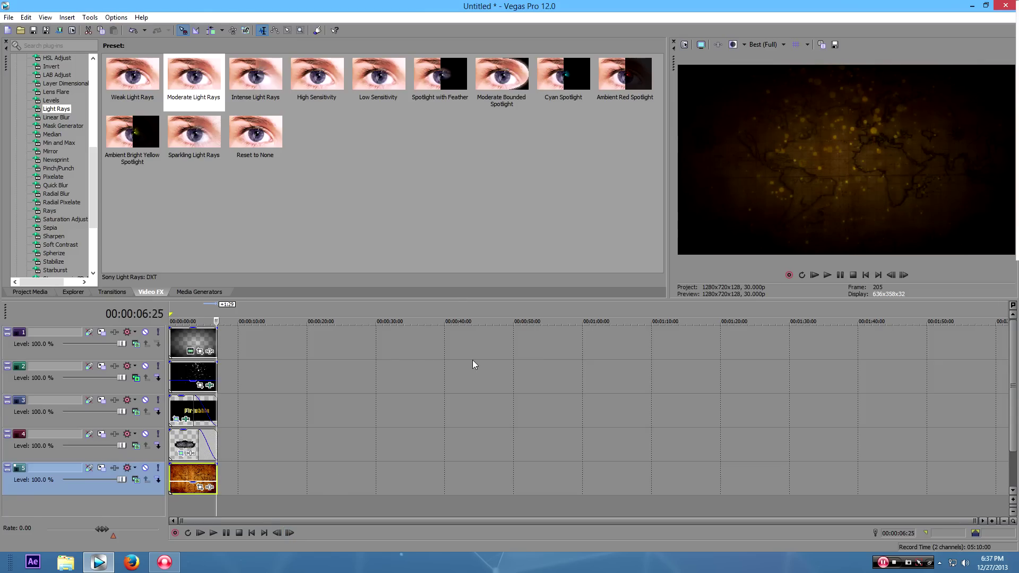
{"action": "scroll", "coordinate": [467, 366], "scroll_direction": "up", "scroll_amount": 5}
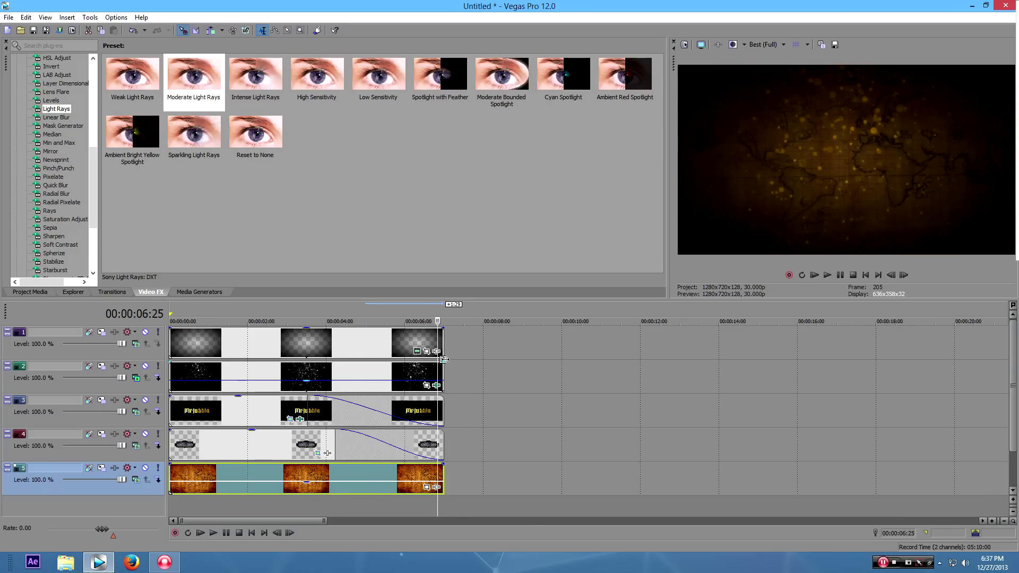
{"action": "left_click_drag", "start_coordinate": [442, 359], "coordinate": [429, 325]}
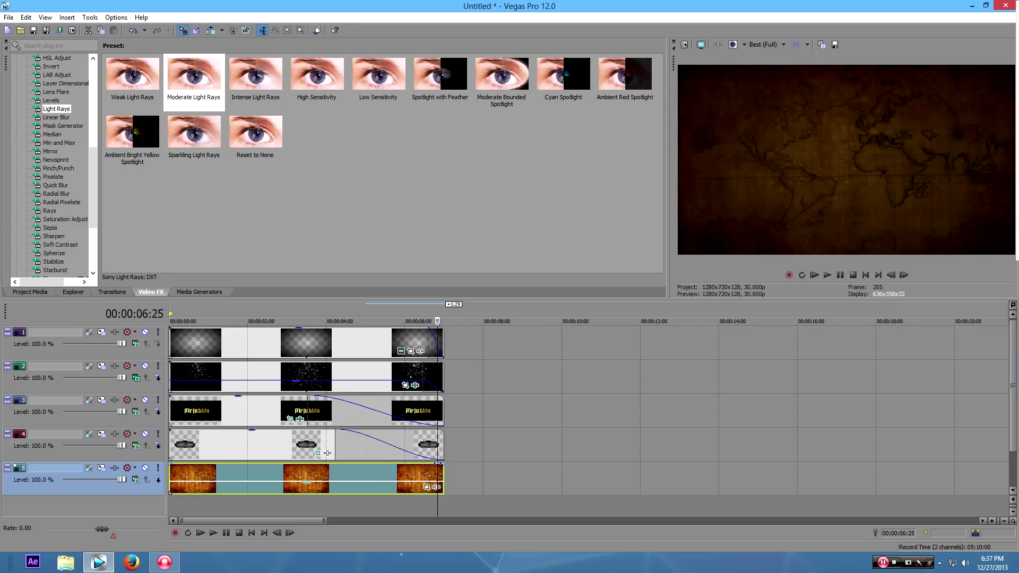
{"action": "left_click_drag", "start_coordinate": [441, 463], "coordinate": [430, 460]}
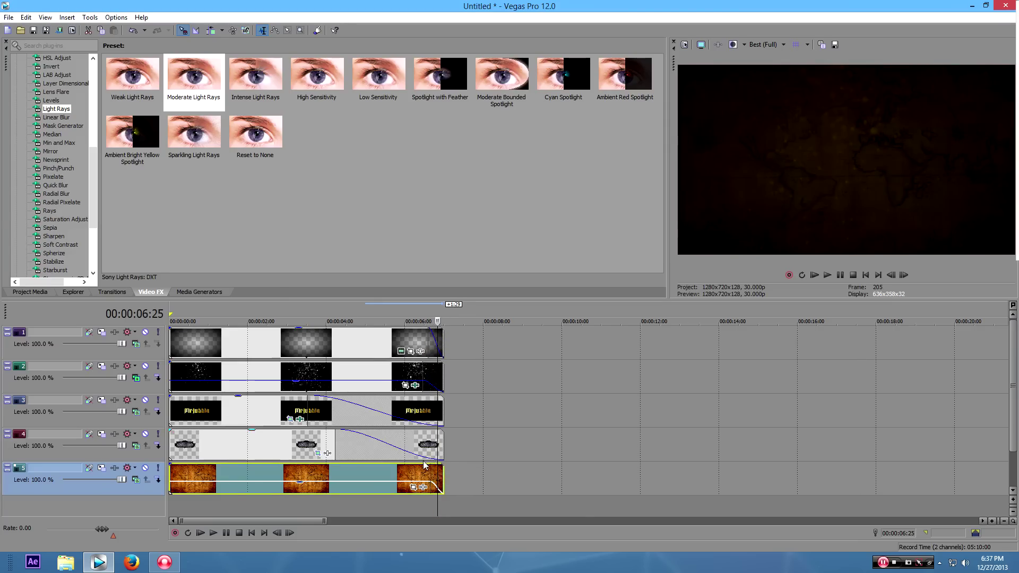
{"action": "scroll", "coordinate": [357, 475], "scroll_direction": "down", "scroll_amount": 5}
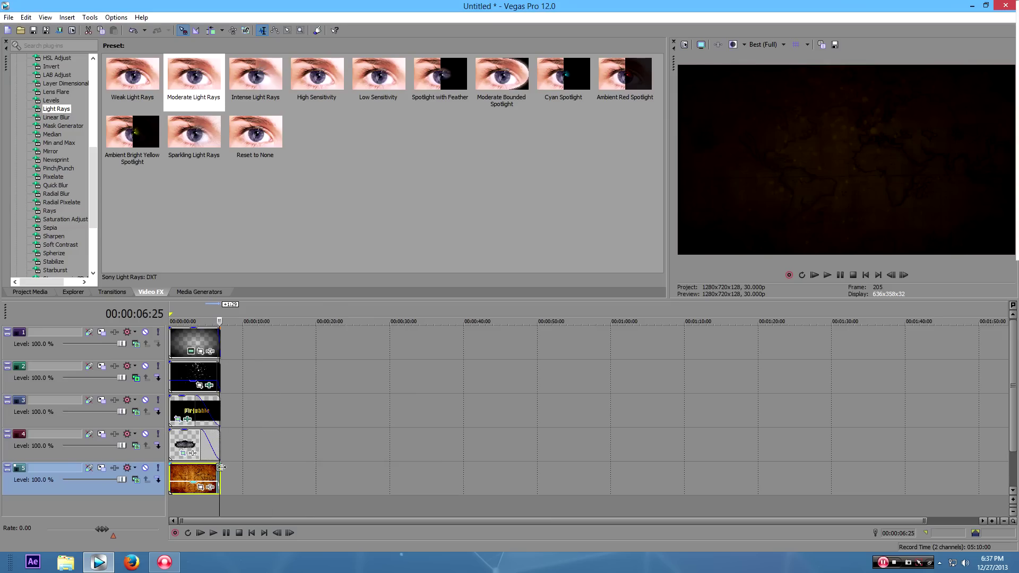
{"action": "scroll", "coordinate": [219, 465], "scroll_direction": "up", "scroll_amount": 5}
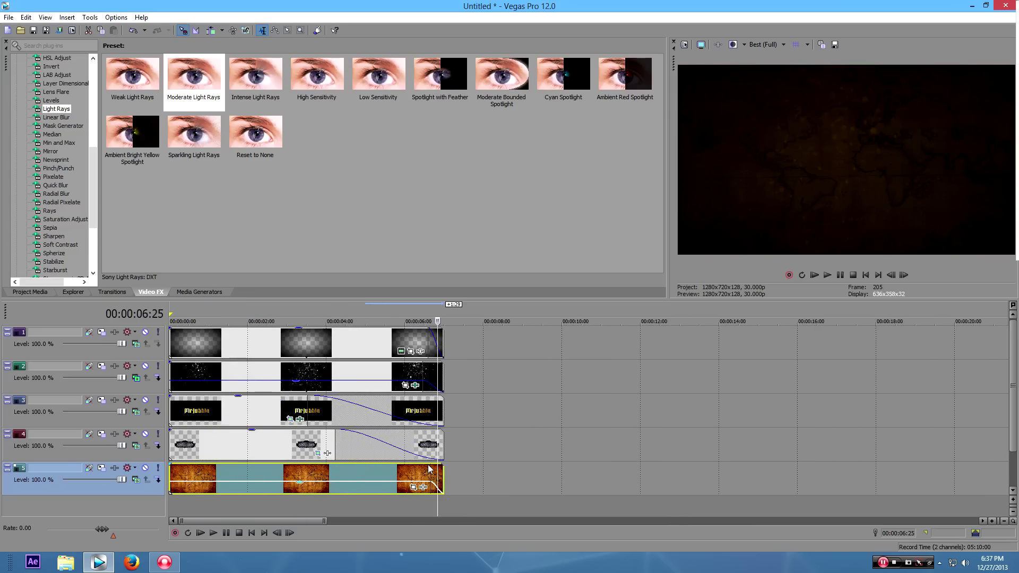
{"action": "left_click_drag", "start_coordinate": [431, 465], "coordinate": [419, 465]}
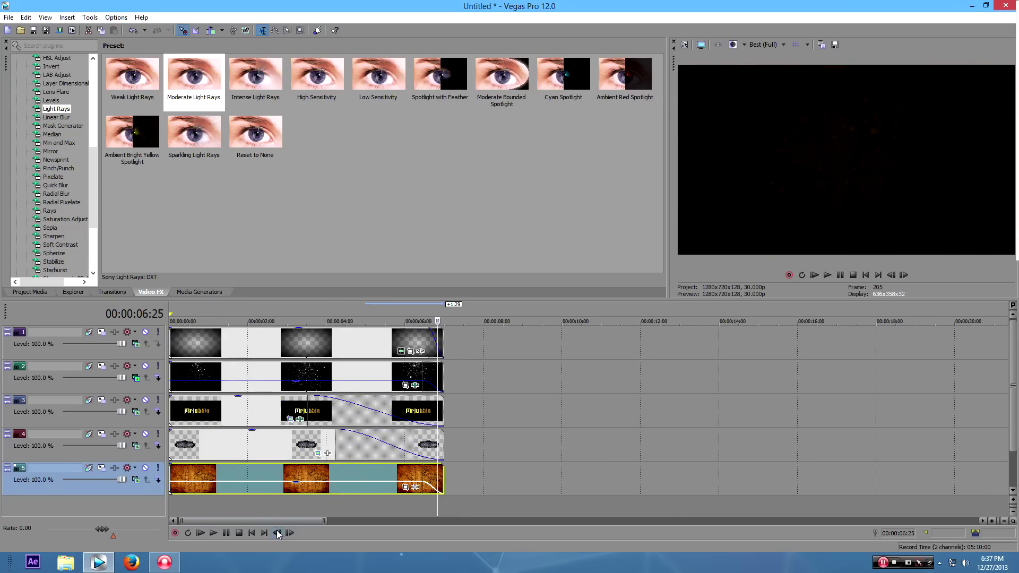
Preview the whole intro from the start and return the playhead to 00:00:00:00.
{"action": "left_click", "coordinate": [253, 534]}
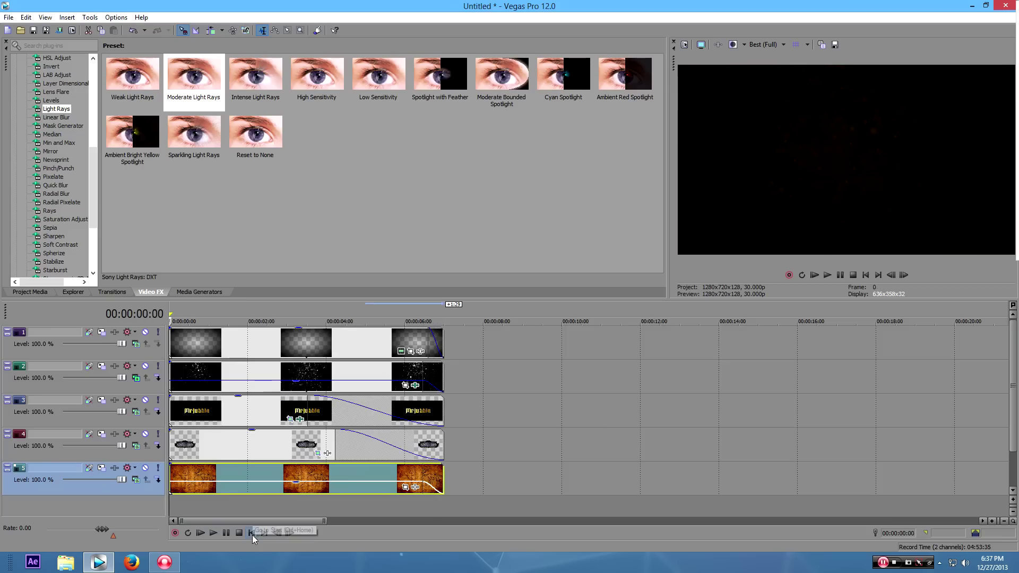
{"action": "left_click", "coordinate": [214, 533]}
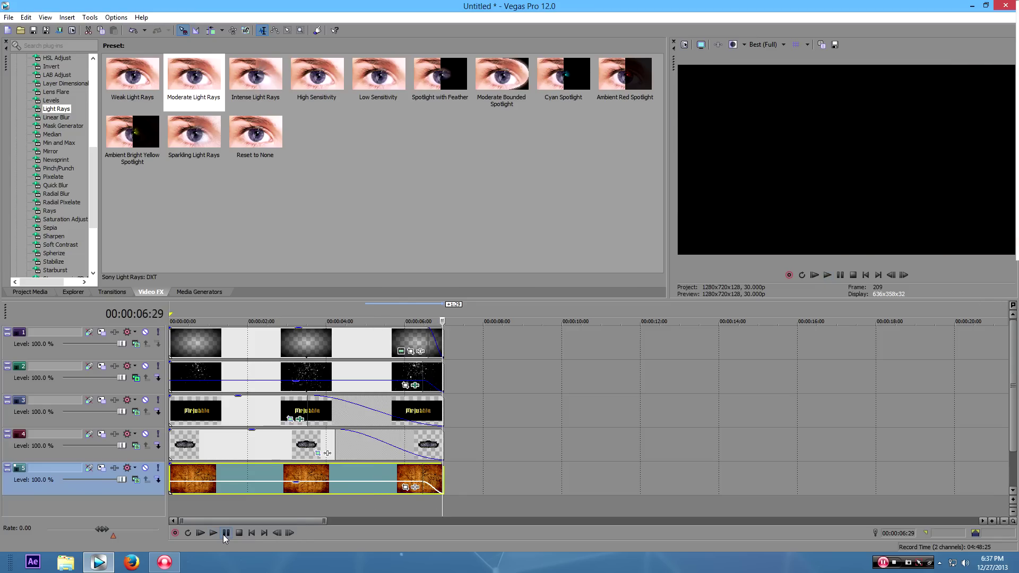
{"action": "left_click", "coordinate": [767, 45]}
{"action": "left_click", "coordinate": [168, 336]}
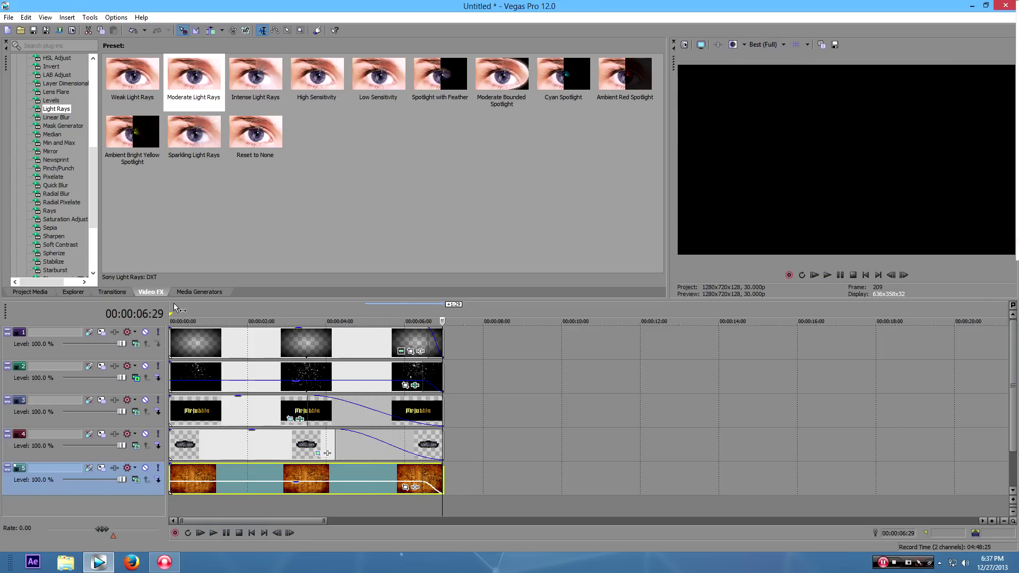
{"action": "left_click", "coordinate": [175, 343]}
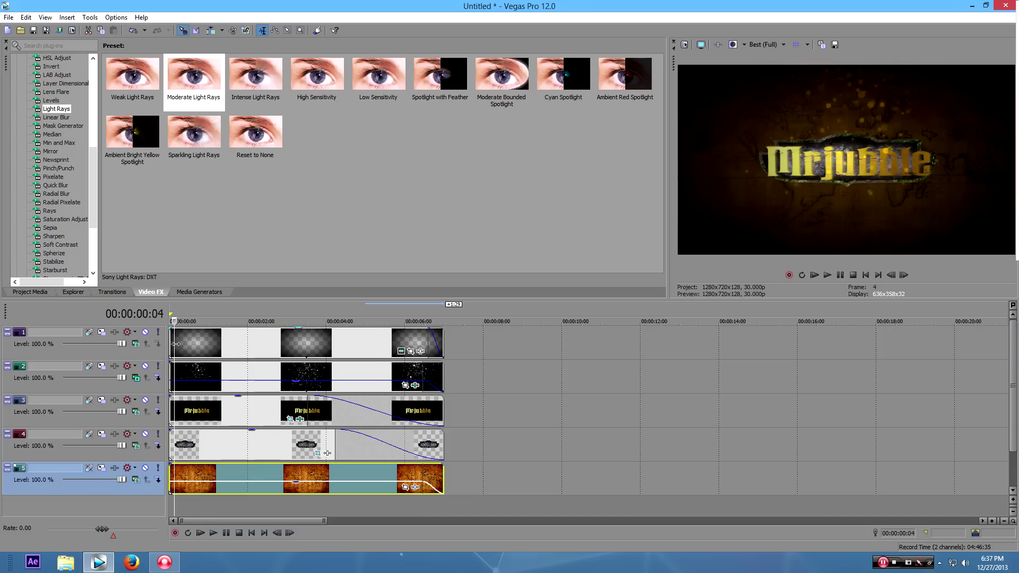
{"action": "left_click_drag", "start_coordinate": [175, 344], "coordinate": [2, 386]}
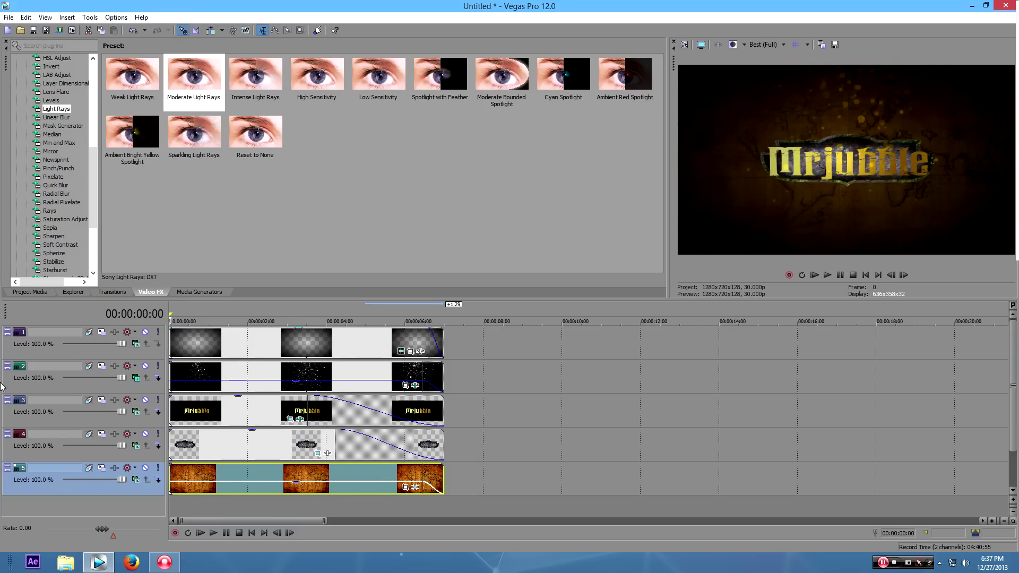
Mark the full length of the intro, from 0 to 7 seconds, as the loop region.
{"action": "scroll", "coordinate": [175, 348], "scroll_direction": "down", "scroll_amount": 3}
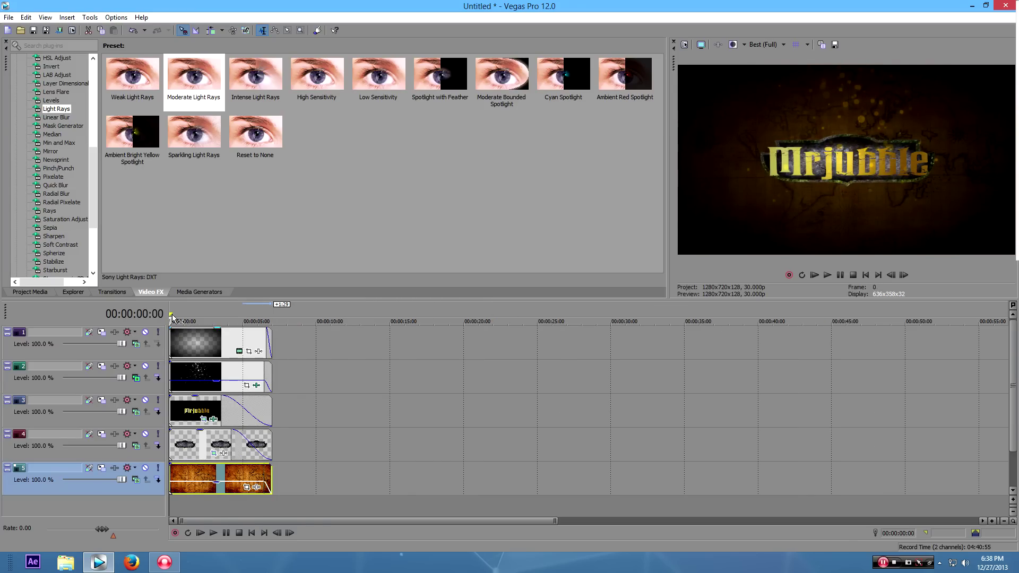
{"action": "left_click_drag", "start_coordinate": [173, 314], "coordinate": [272, 315]}
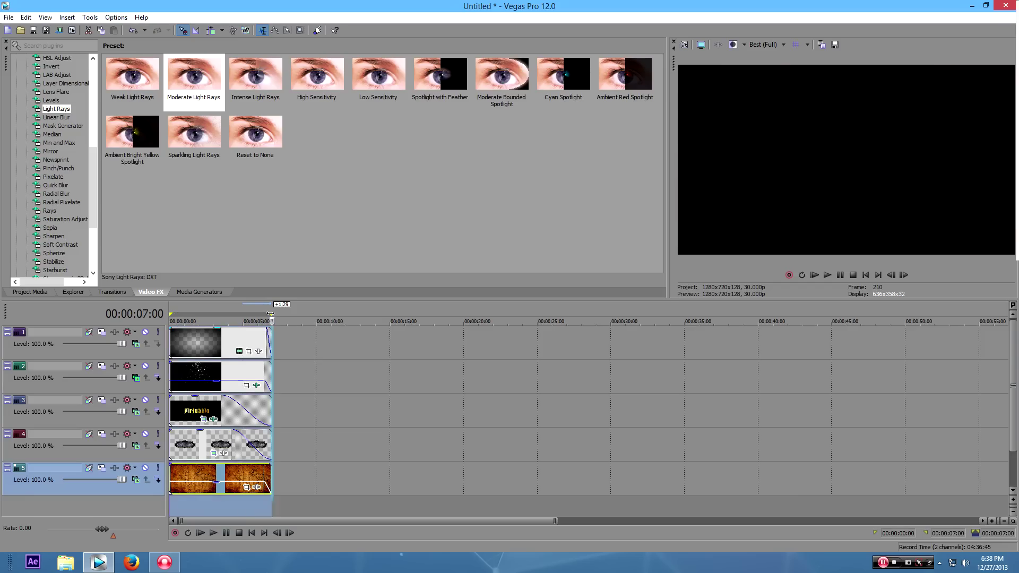
{"action": "left_click", "coordinate": [204, 306]}
Render the loop region to the Desktop as "Intro final" using the MainConcept AVC/AAC BF4 template.
{"action": "left_click", "coordinate": [9, 18]}
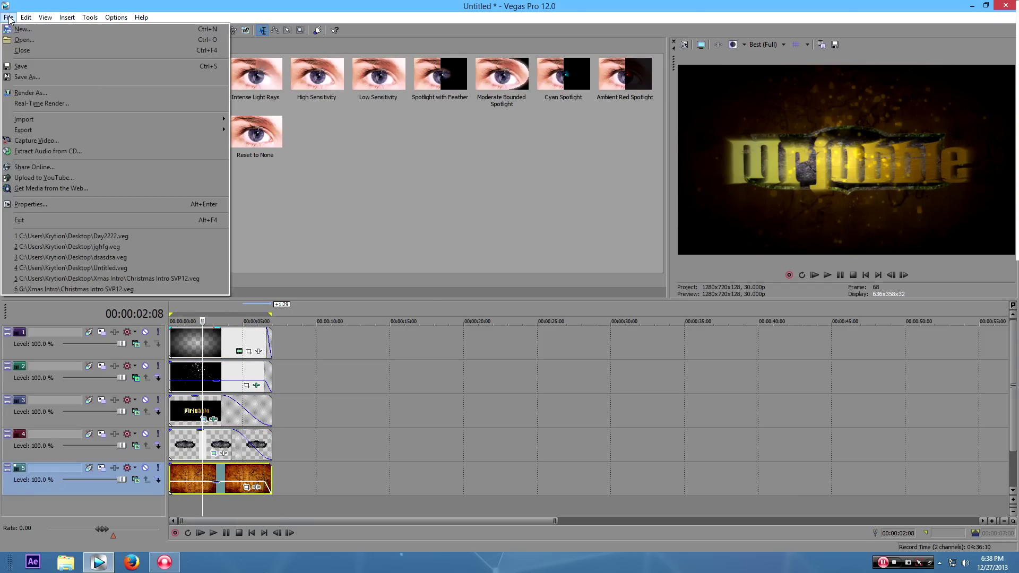
{"action": "left_click", "coordinate": [30, 90]}
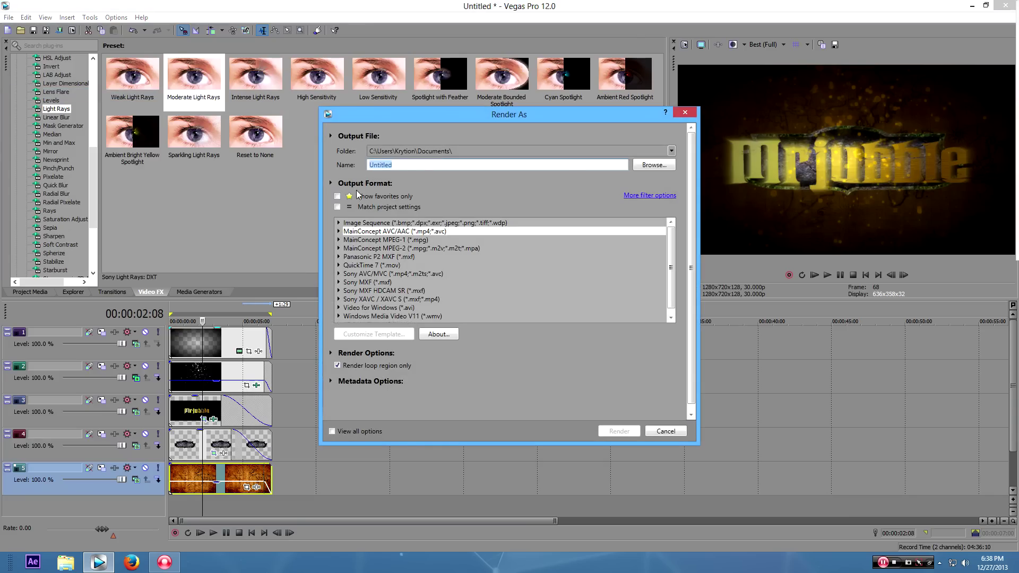
{"action": "left_click", "coordinate": [652, 165]}
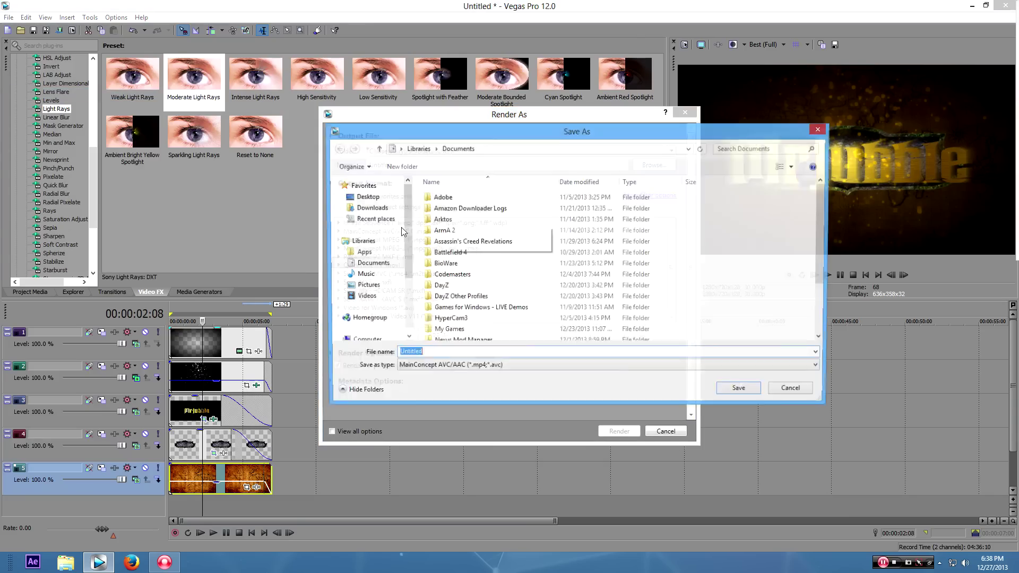
{"action": "left_click", "coordinate": [365, 196]}
{"action": "left_click", "coordinate": [750, 391]}
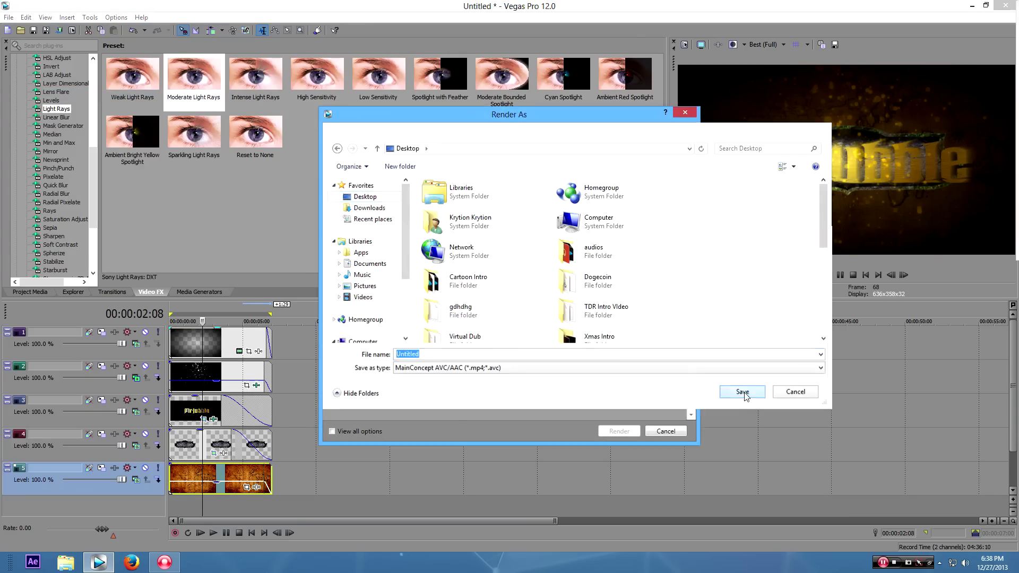
{"action": "left_click", "coordinate": [339, 231]}
{"action": "scroll", "coordinate": [398, 292], "scroll_direction": "down", "scroll_amount": 10}
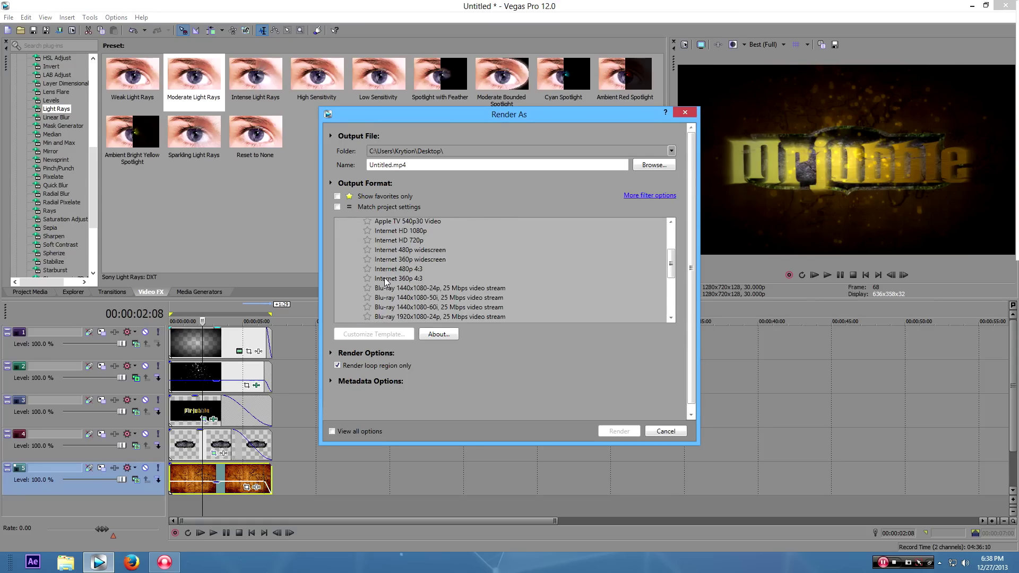
{"action": "left_click", "coordinate": [380, 268]}
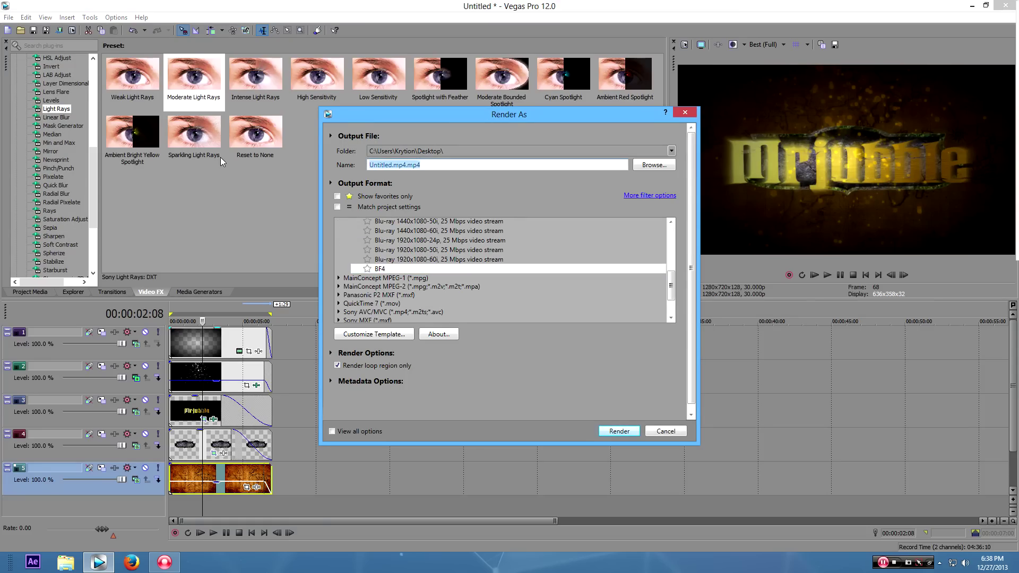
{"action": "type", "text": "Intro final"}
{"action": "left_click", "coordinate": [617, 431]}
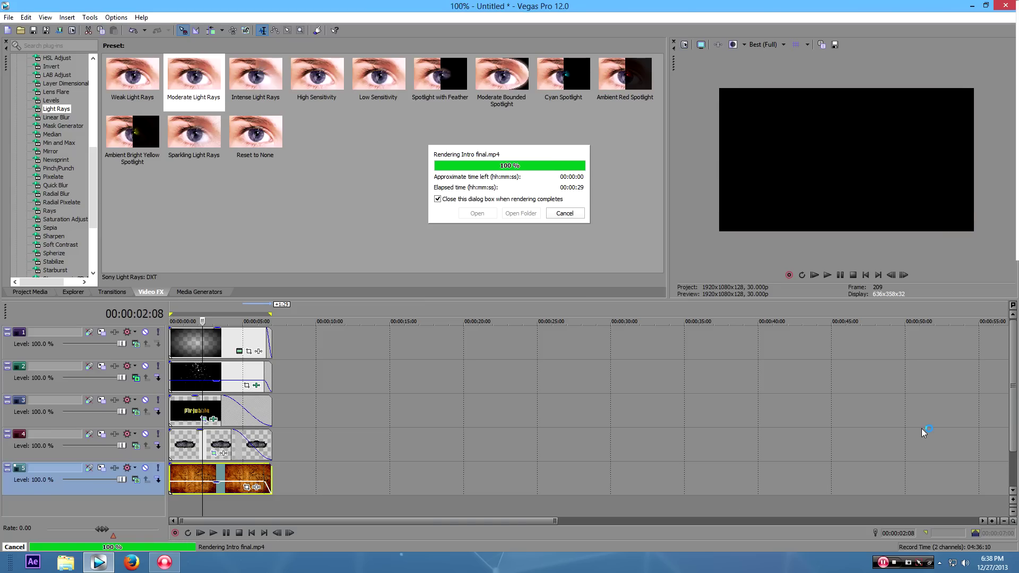
Start a new project with the default settings, without saving changes to the current one.
{"action": "left_click", "coordinate": [8, 17]}
{"action": "left_click", "coordinate": [21, 30]}
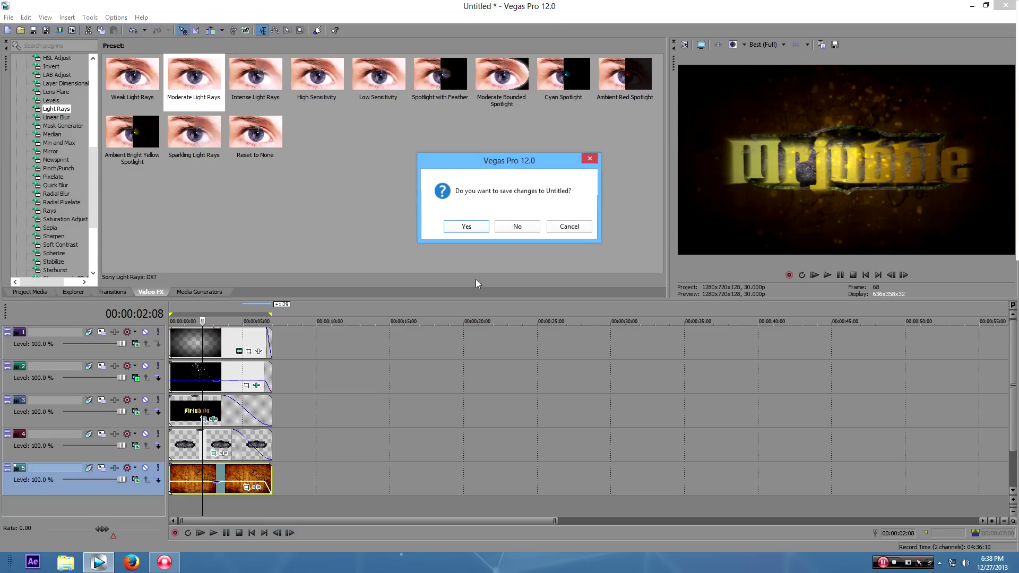
{"action": "left_click", "coordinate": [517, 227]}
{"action": "left_click", "coordinate": [565, 391]}
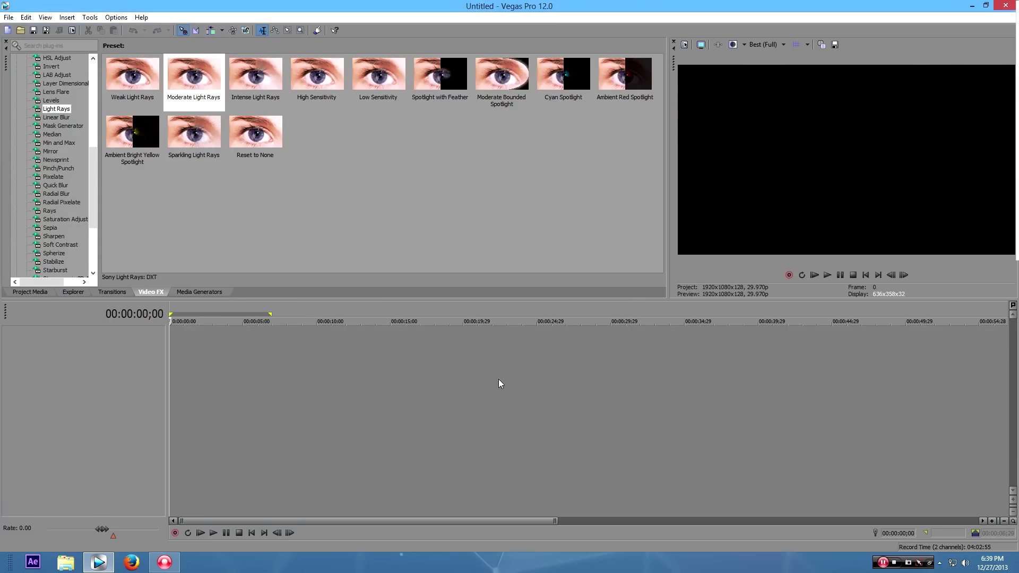
Refresh the Desktop file list, add Intro final.mp4 to the start of the timeline, and match the project settings to the clip.
{"action": "left_click", "coordinate": [68, 292]}
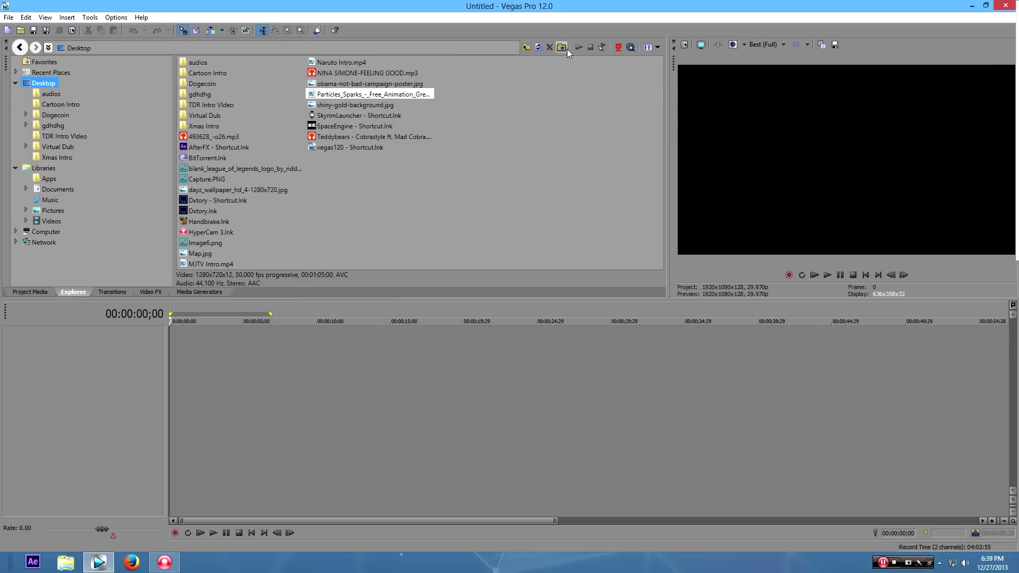
{"action": "left_click", "coordinate": [537, 49]}
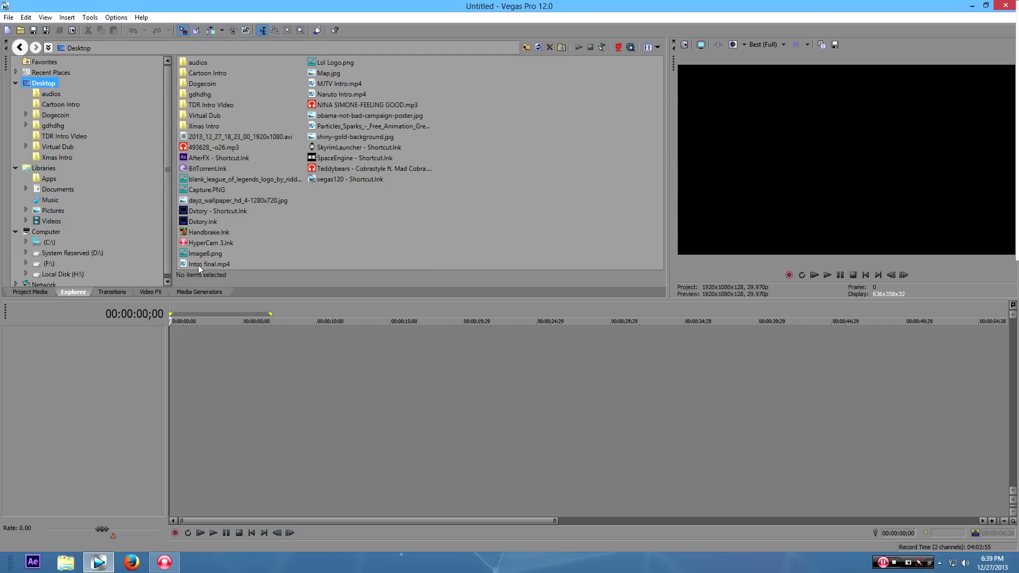
{"action": "left_click_drag", "start_coordinate": [202, 265], "coordinate": [129, 384]}
{"action": "left_click", "coordinate": [567, 221]}
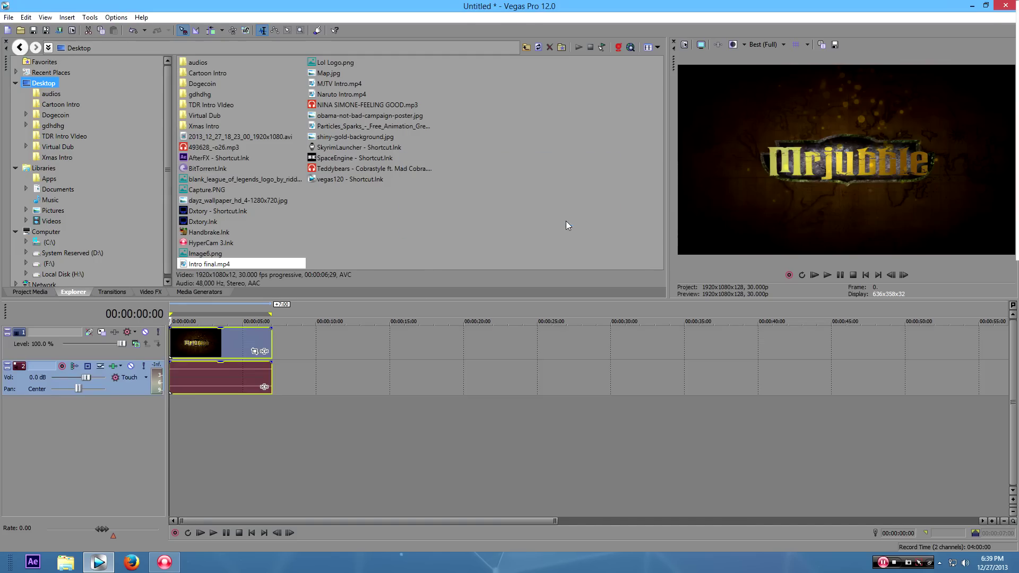
Tighten the clip's starting Pan/Crop frame to about 1739 wide and add a shifted keyframe about 1700 wide at 00:00:01:20.
{"action": "left_click", "coordinate": [255, 353]}
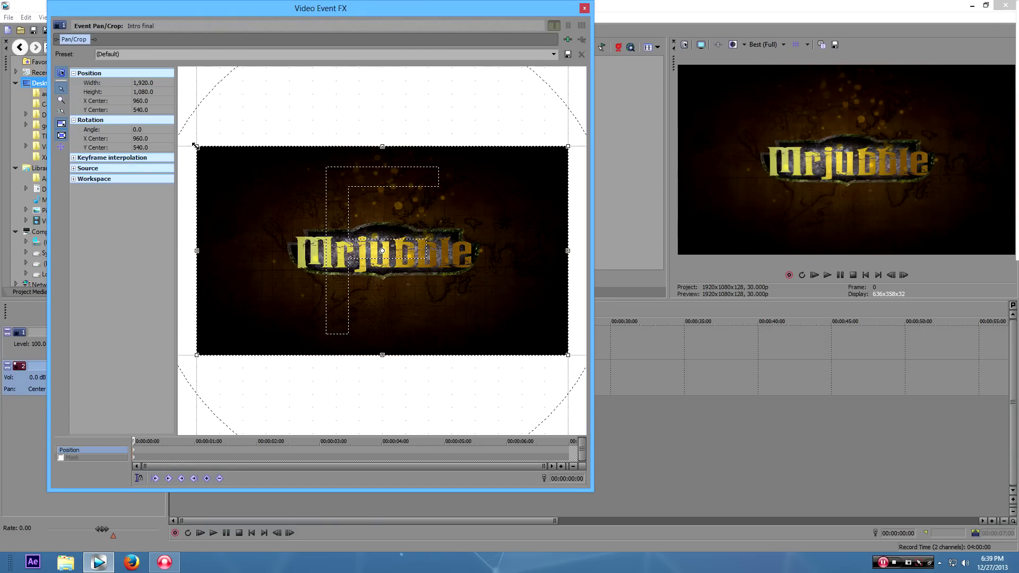
{"action": "left_click_drag", "start_coordinate": [194, 145], "coordinate": [212, 155]}
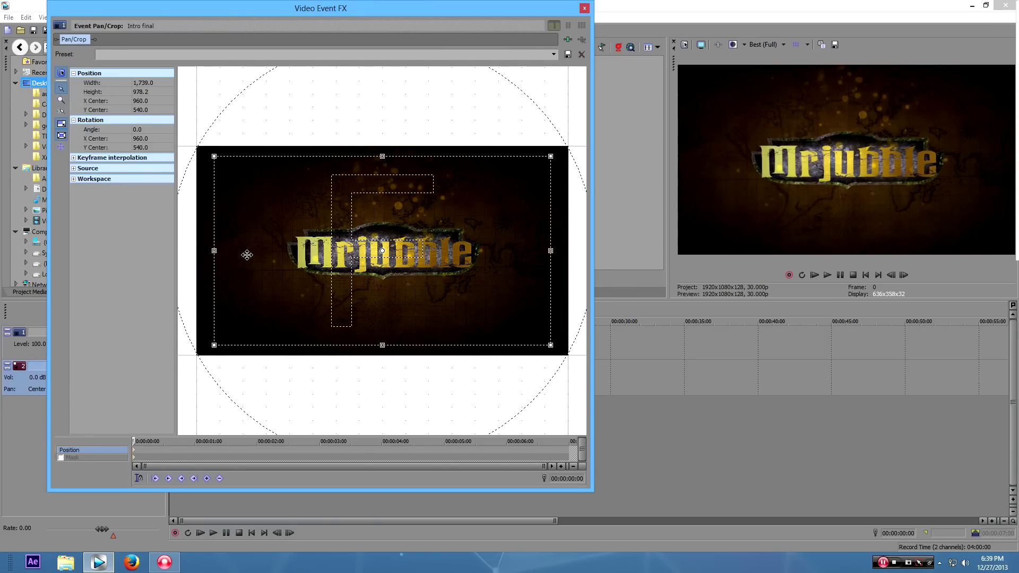
{"action": "left_click_drag", "start_coordinate": [135, 440], "coordinate": [236, 441]}
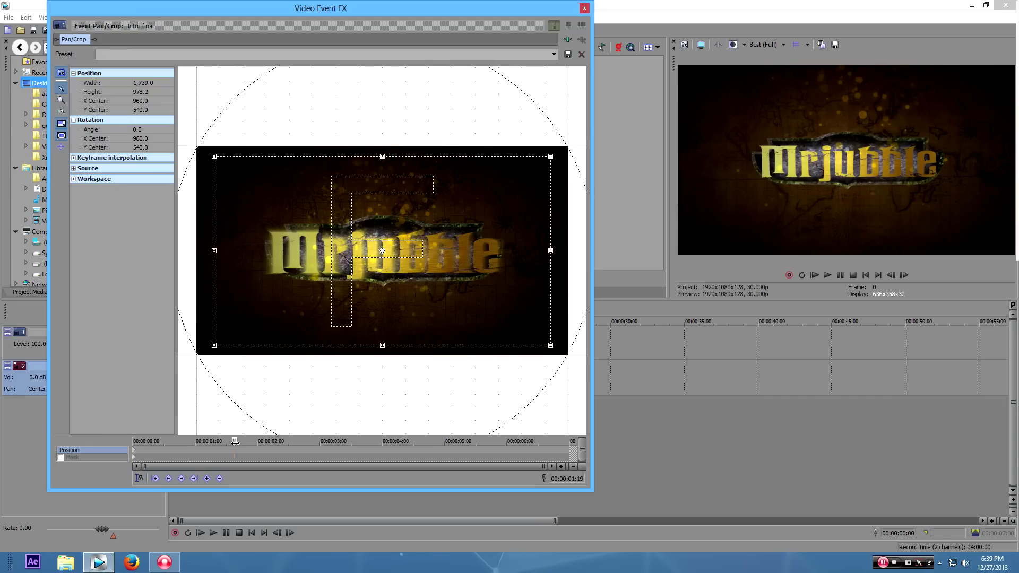
{"action": "left_click_drag", "start_coordinate": [211, 346], "coordinate": [219, 342]}
{"action": "left_click_drag", "start_coordinate": [423, 317], "coordinate": [432, 314]}
{"action": "left_click_drag", "start_coordinate": [435, 369], "coordinate": [433, 368]}
{"action": "left_click_drag", "start_coordinate": [469, 290], "coordinate": [463, 303]}
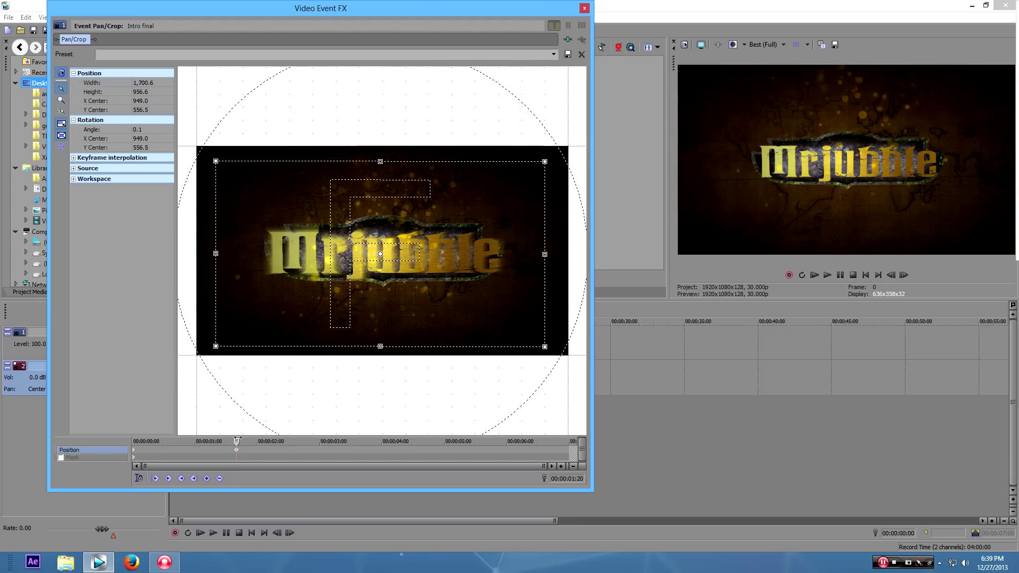
Add a Pan/Crop keyframe at 00:00:03:16 with the frame centred at about 930, 543 and rotated about 3.8 degrees.
{"action": "left_click_drag", "start_coordinate": [237, 441], "coordinate": [353, 441]}
{"action": "mouse_move", "coordinate": [425, 287]}
{"action": "left_mouse_down"}
{"action": "mouse_move", "coordinate": [409, 287]}
{"action": "mouse_move", "coordinate": [440, 285]}
{"action": "left_mouse_up"}
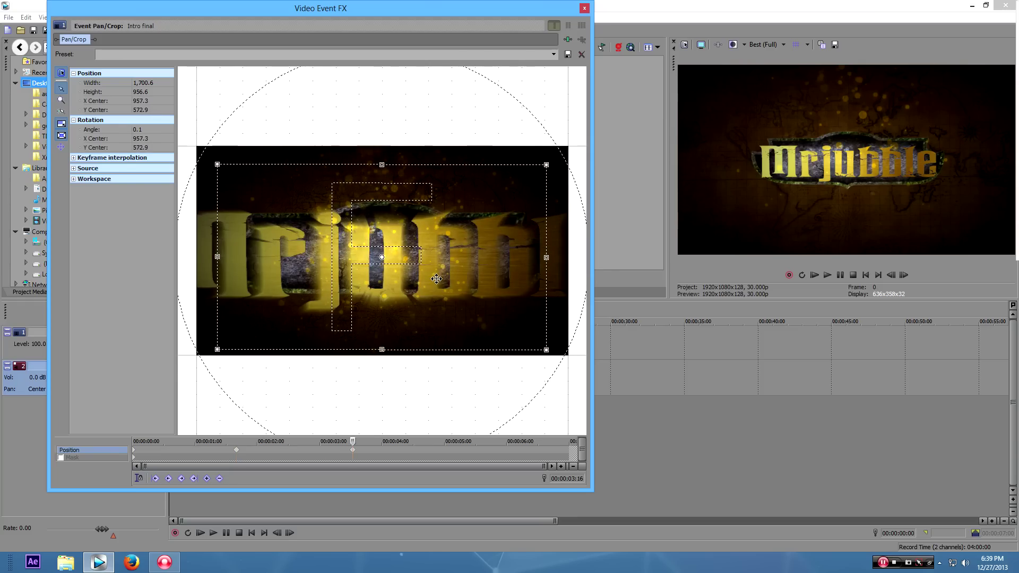
{"action": "key", "text": "ctrl+z"}
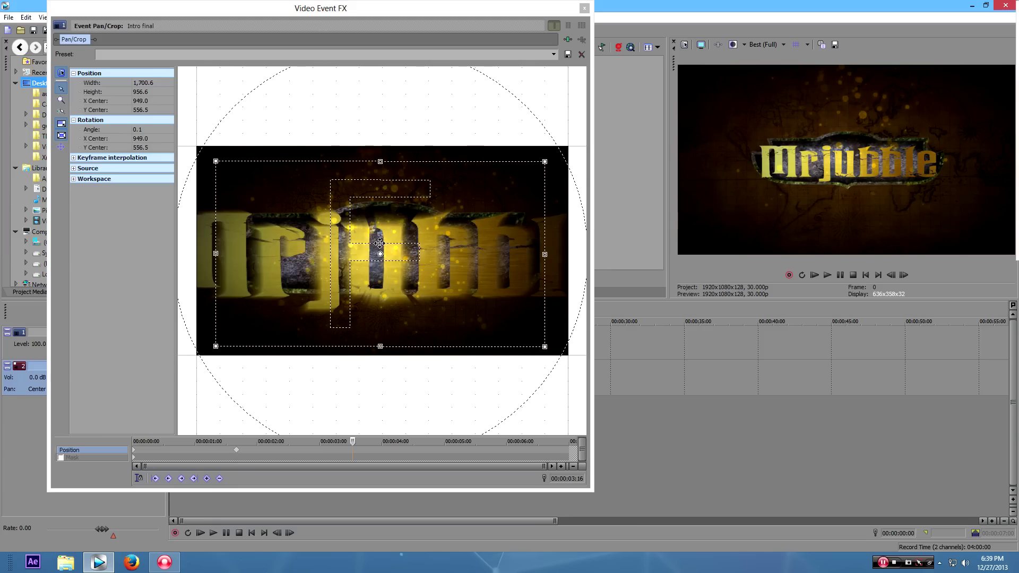
{"action": "left_click_drag", "start_coordinate": [402, 260], "coordinate": [398, 258]}
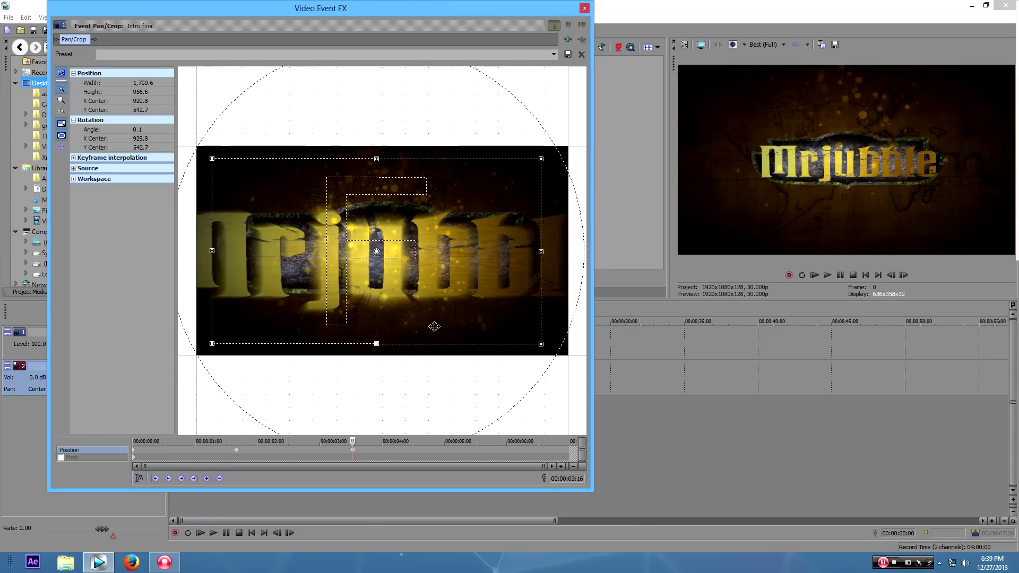
{"action": "left_click_drag", "start_coordinate": [418, 373], "coordinate": [409, 374]}
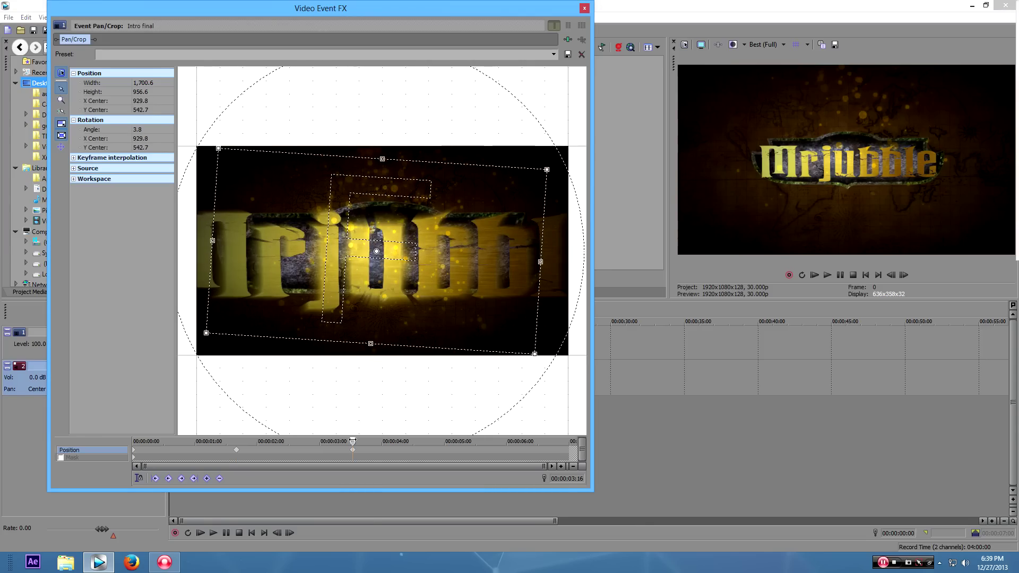
Add shifted Pan/Crop keyframes at about 4.8, 5.6 and 6.8 seconds, with the last one rotated about 1.4 degrees.
{"action": "left_click_drag", "start_coordinate": [353, 441], "coordinate": [434, 441]}
{"action": "left_click_drag", "start_coordinate": [464, 279], "coordinate": [468, 284]}
{"action": "left_click_drag", "start_coordinate": [431, 440], "coordinate": [554, 441]}
{"action": "mouse_move", "coordinate": [491, 310]}
{"action": "left_mouse_down"}
{"action": "mouse_move", "coordinate": [503, 304]}
{"action": "mouse_move", "coordinate": [494, 302]}
{"action": "left_mouse_up"}
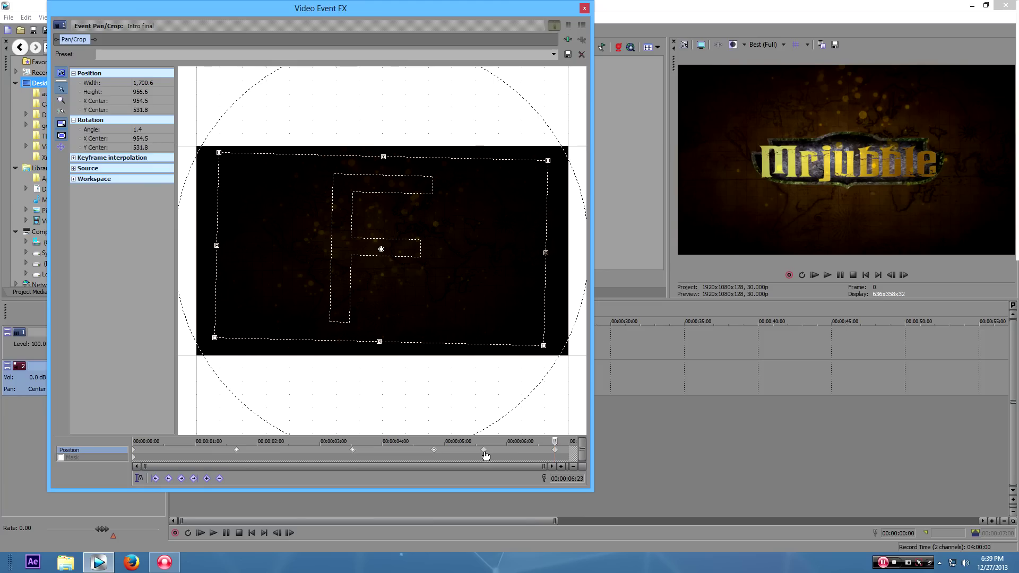
Set the last Pan/Crop keyframe to Smooth and preview the camera movement on the rendered clip.
{"action": "right_click", "coordinate": [556, 451]}
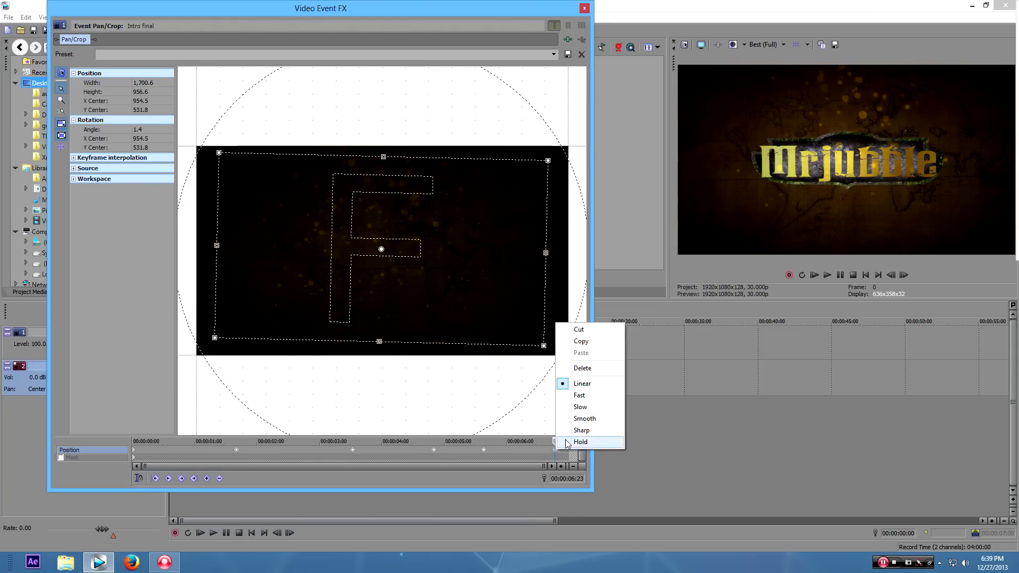
{"action": "left_click", "coordinate": [584, 418]}
{"action": "left_click", "coordinate": [585, 8]}
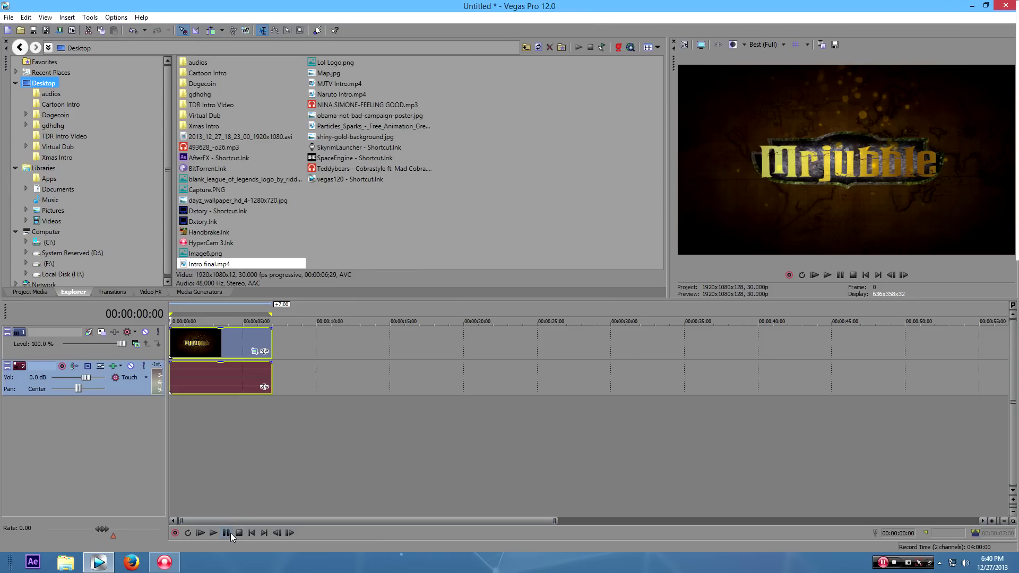
{"action": "key", "text": "space"}
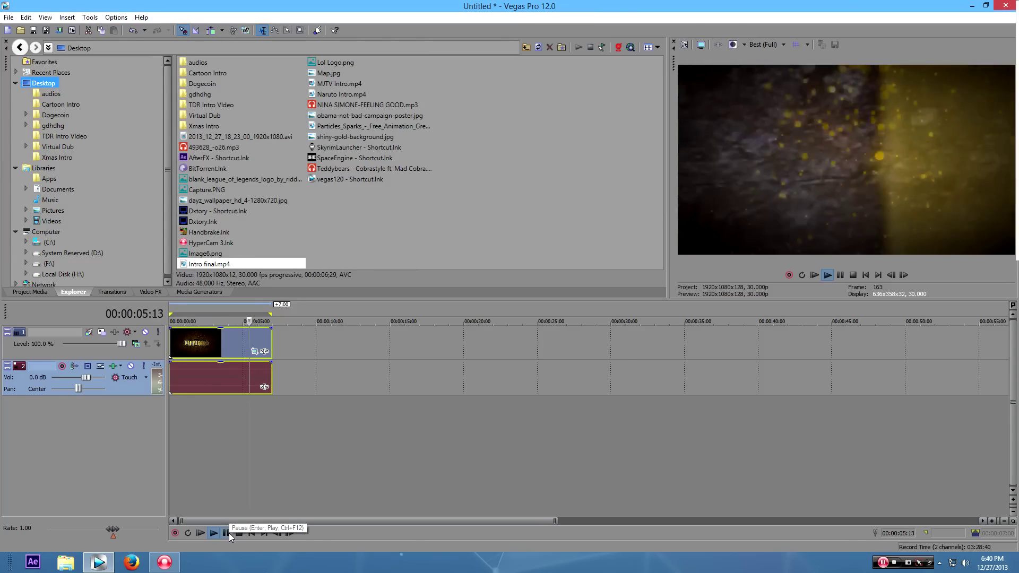
{"action": "left_click", "coordinate": [228, 532]}
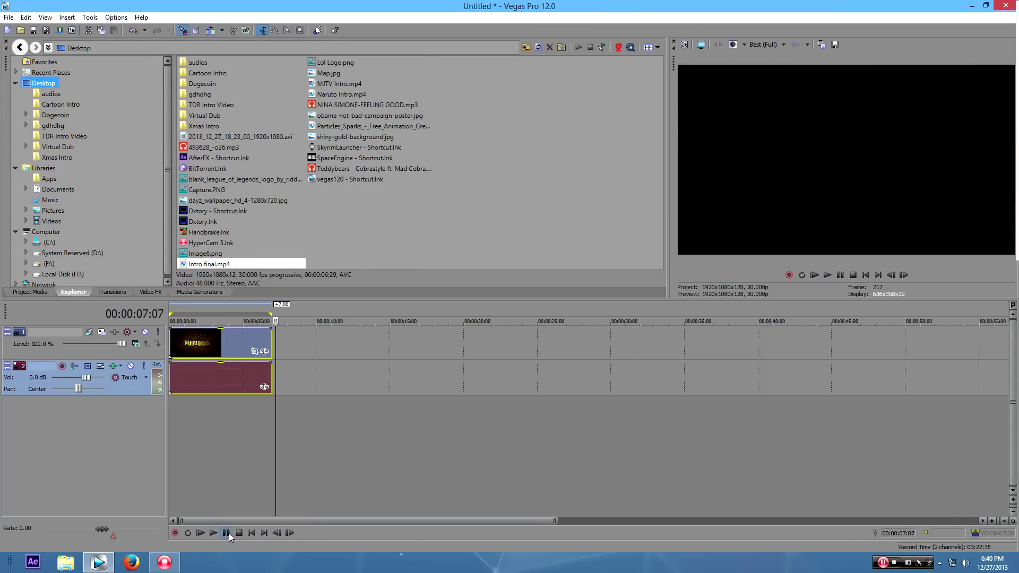